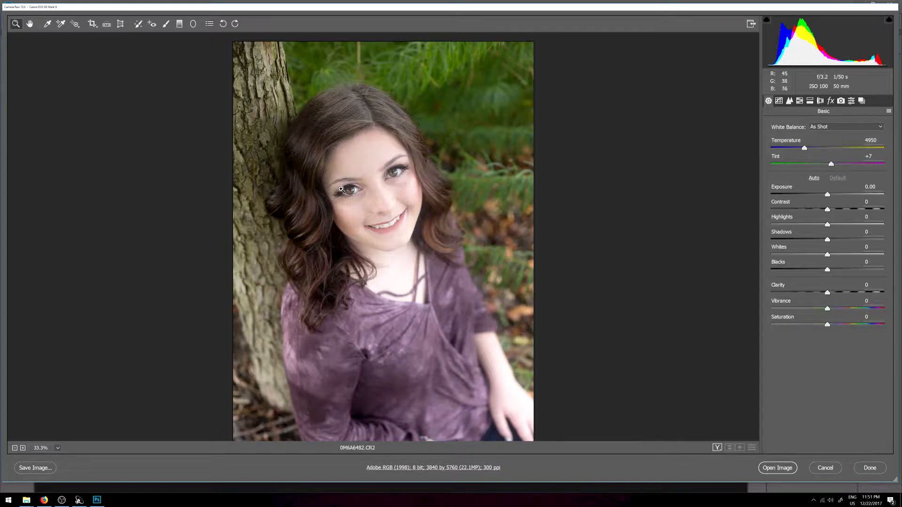
# Step: Warm the portrait's white balance to a temperature of 5650 and lower its exposure to -0.20
pyautogui.click(367, 176)
pyautogui.click(366, 207)
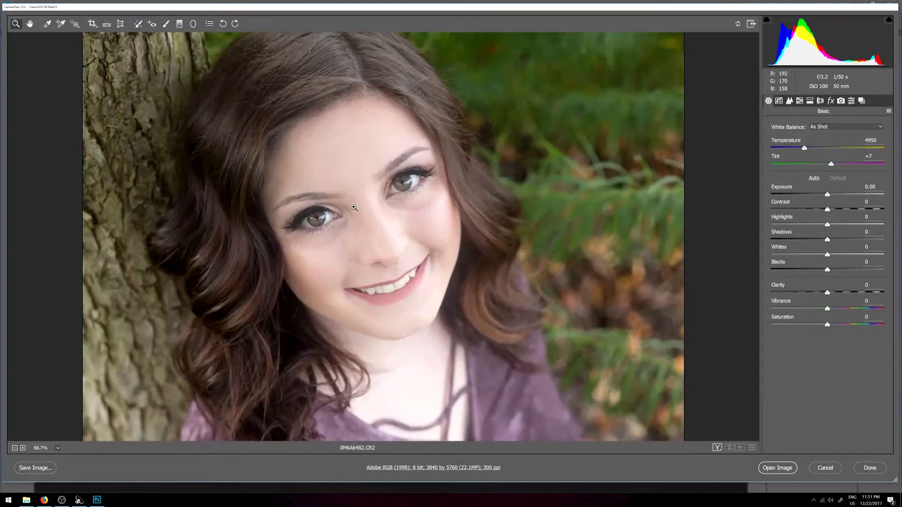
pyautogui.scroll(-8, 390, 225)
pyautogui.scroll(10, 390, 229)
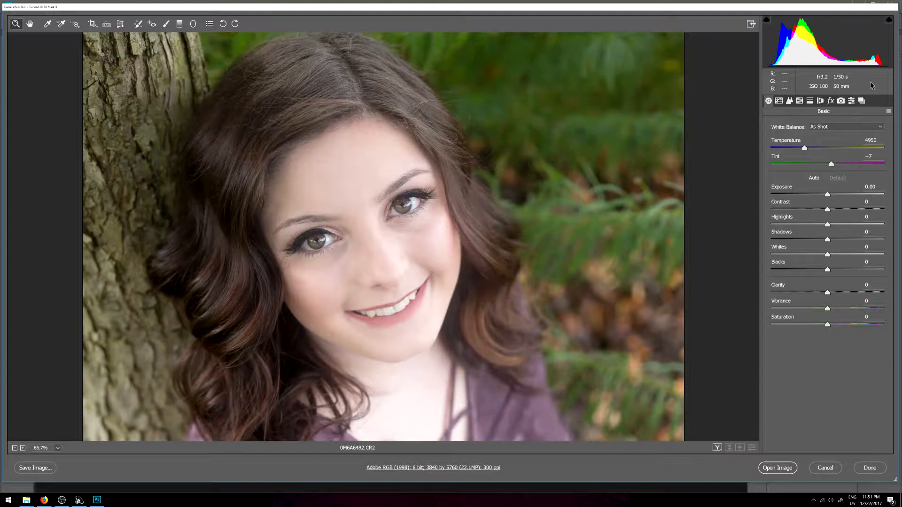
pyautogui.keyDown('alt'); pyautogui.click(743, 159); pyautogui.keyUp('alt')
pyautogui.keyDown('alt'); pyautogui.click(743, 159); pyautogui.keyUp('alt')
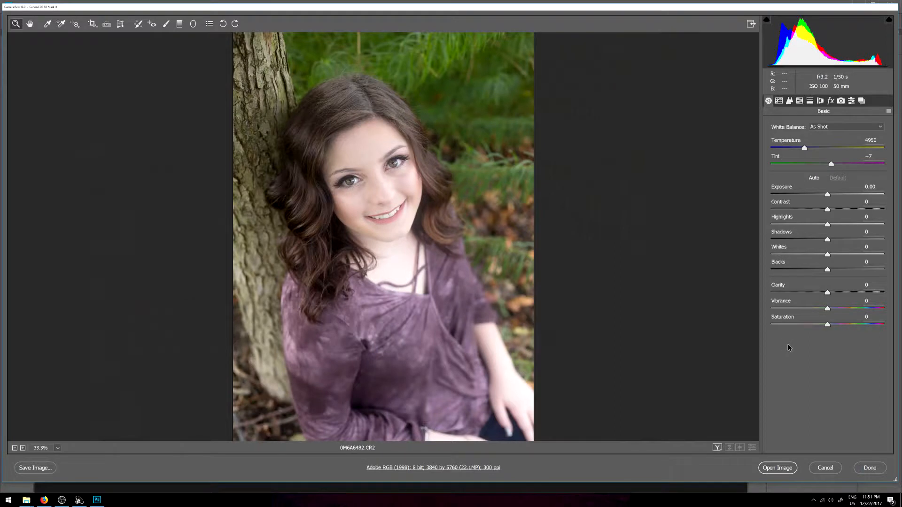
pyautogui.moveTo(804, 149); pyautogui.dragTo(812, 149)
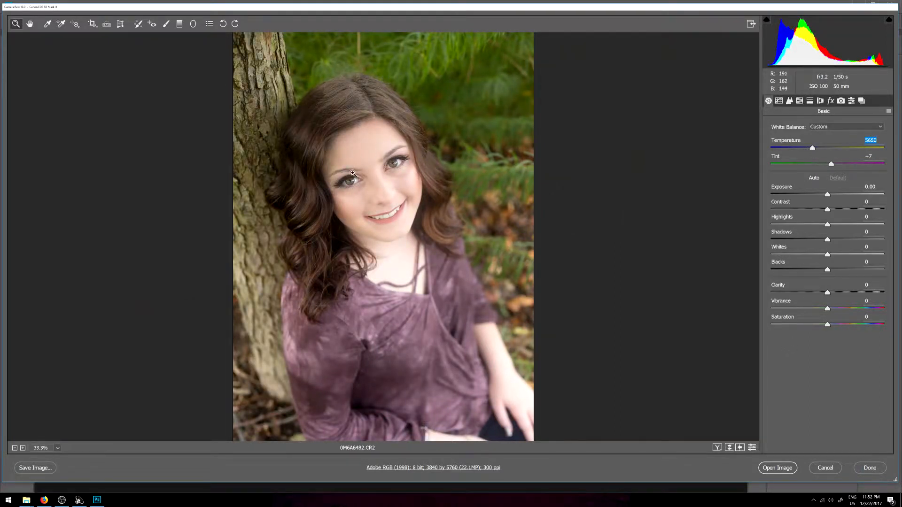
pyautogui.moveTo(827, 194); pyautogui.dragTo(825, 195)
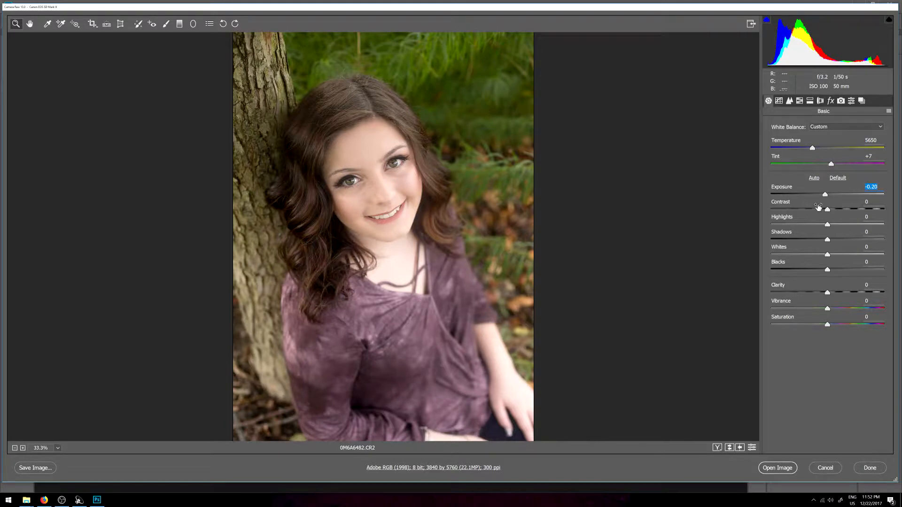
# Step: Raise the portrait's contrast to +14 and clarity to +33, and compare the result with the original
pyautogui.moveTo(826, 209); pyautogui.dragTo(835, 209)
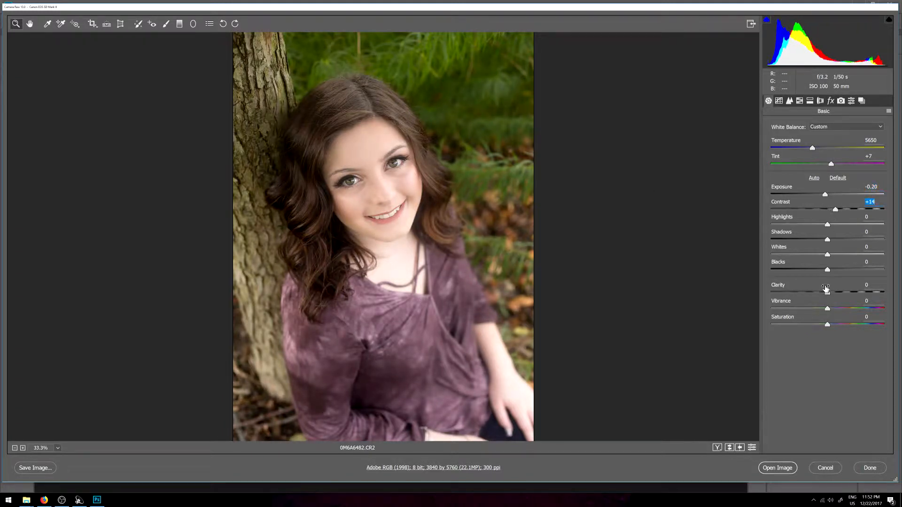
pyautogui.moveTo(827, 292); pyautogui.dragTo(844, 293)
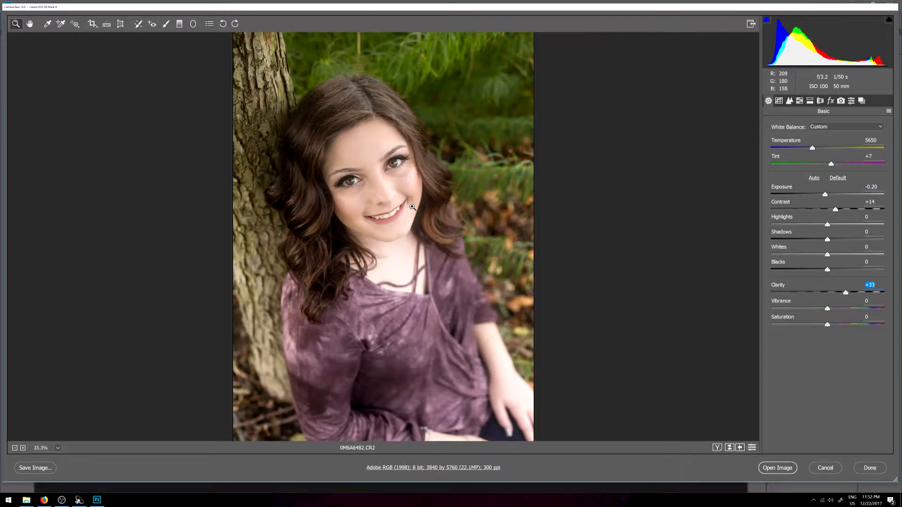
pyautogui.press('p')
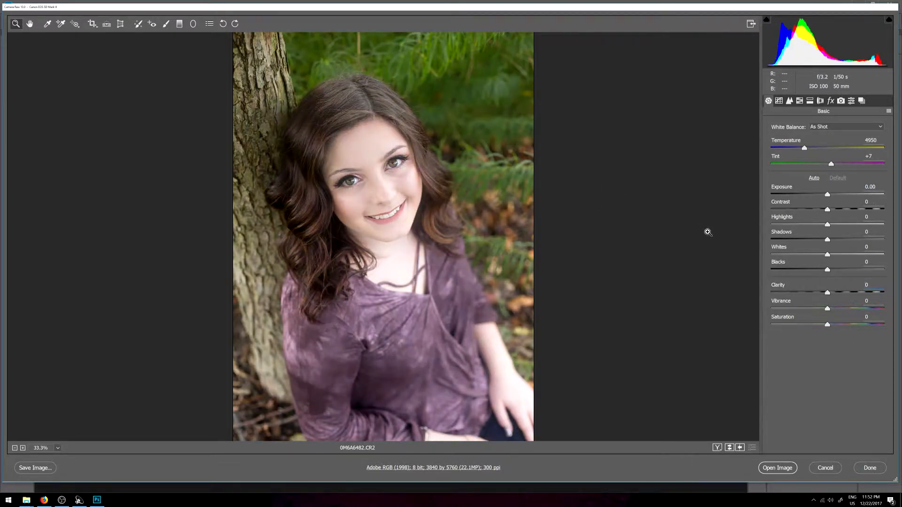
pyautogui.press('p')
# Step: Set shadows to -44, blacks to -6, highlights to -12 and exposure to -0.15, and compare with the unedited photo
pyautogui.moveTo(827, 239); pyautogui.dragTo(802, 239)
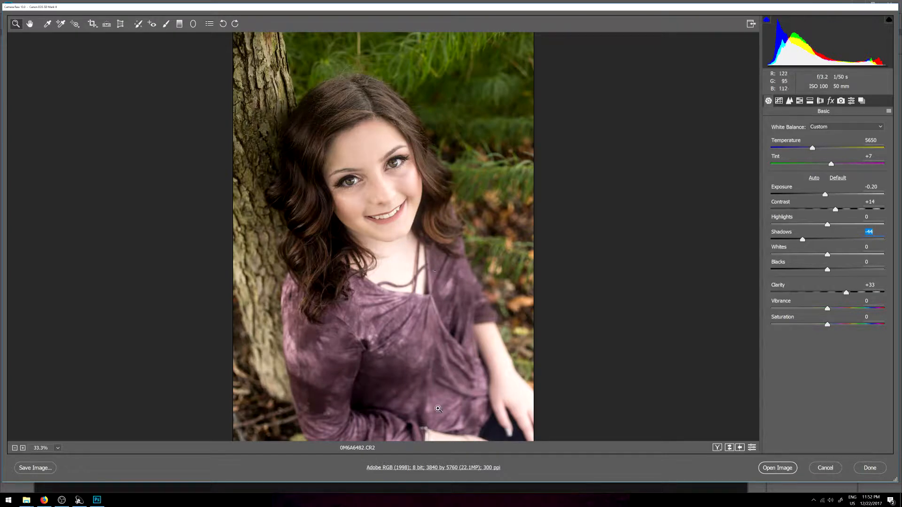
pyautogui.moveTo(827, 270); pyautogui.dragTo(824, 268)
pyautogui.moveTo(828, 224)
pyautogui.mouseDown()
pyautogui.moveTo(844, 228)
pyautogui.moveTo(807, 219)
pyautogui.moveTo(839, 226)
pyautogui.moveTo(816, 223)
pyautogui.mouseUp()
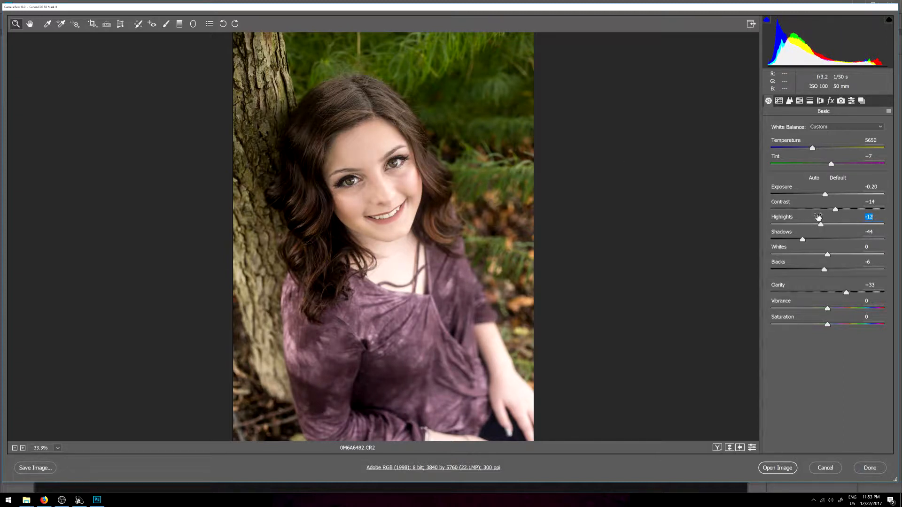
pyautogui.moveTo(825, 196); pyautogui.dragTo(826, 196)
pyautogui.press('p')
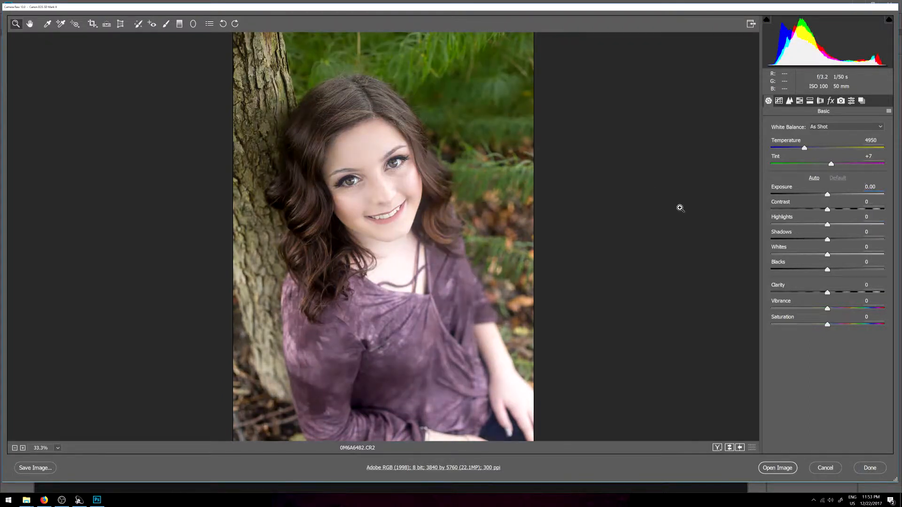
pyautogui.press('p')
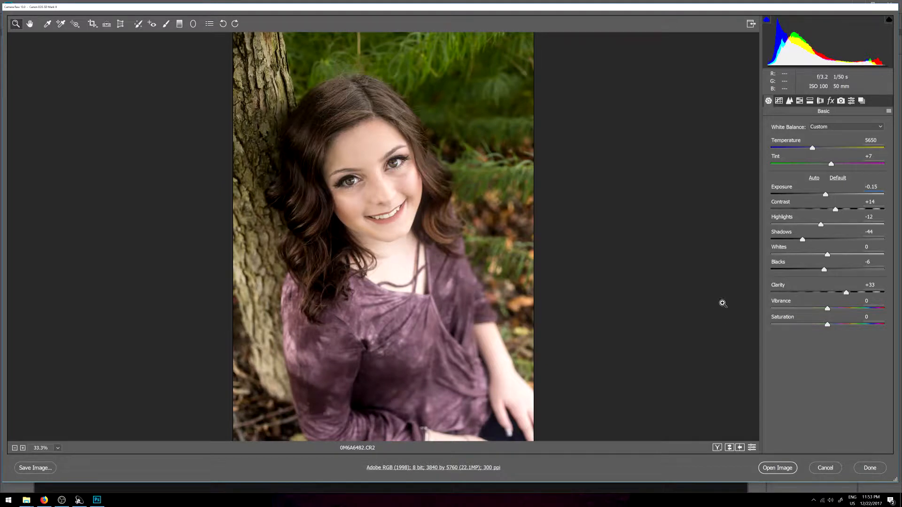
# Step: Lower the whites and raise the vibrance slightly, and open the developed photo in Photoshop
pyautogui.moveTo(828, 254); pyautogui.dragTo(825, 252)
pyautogui.moveTo(828, 309); pyautogui.dragTo(829, 309)
pyautogui.click(773, 468)
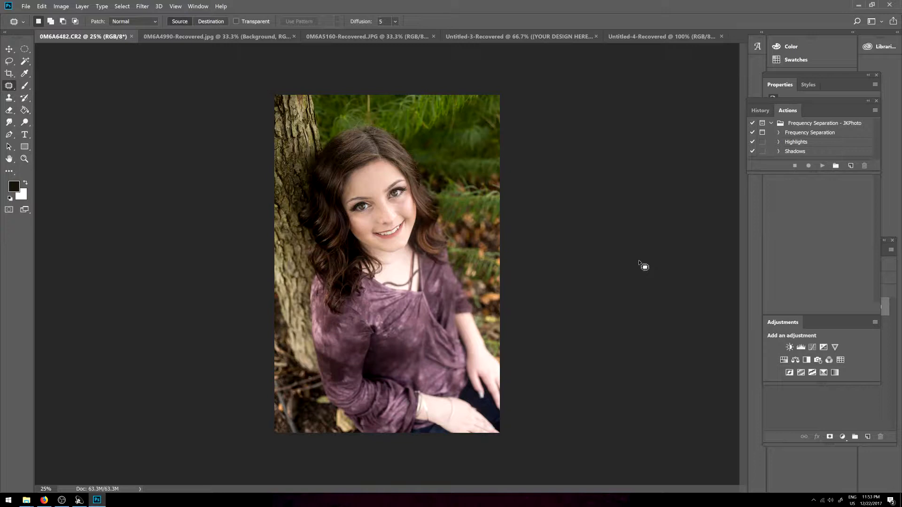
# Step: Duplicate the Background layer
pyautogui.click(854, 241)
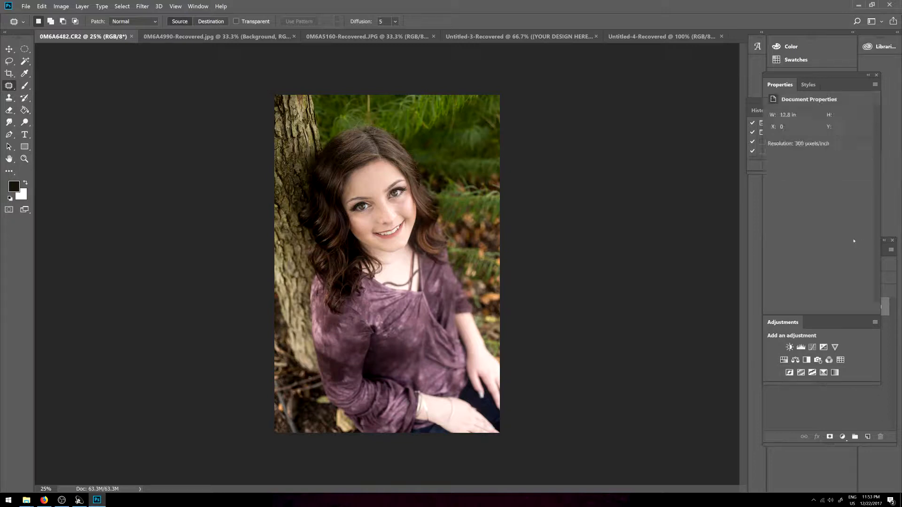
pyautogui.click(829, 411)
pyautogui.rightClick(817, 306)
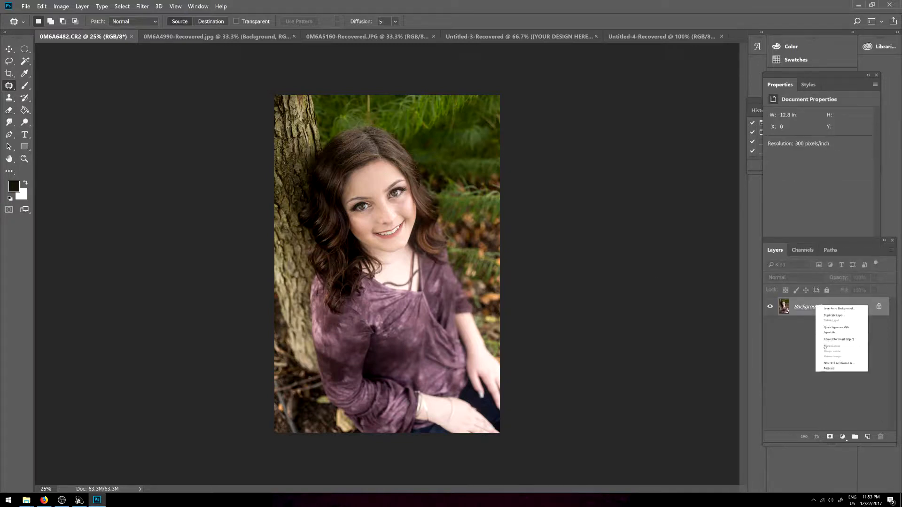
pyautogui.click(834, 315)
pyautogui.click(532, 152)
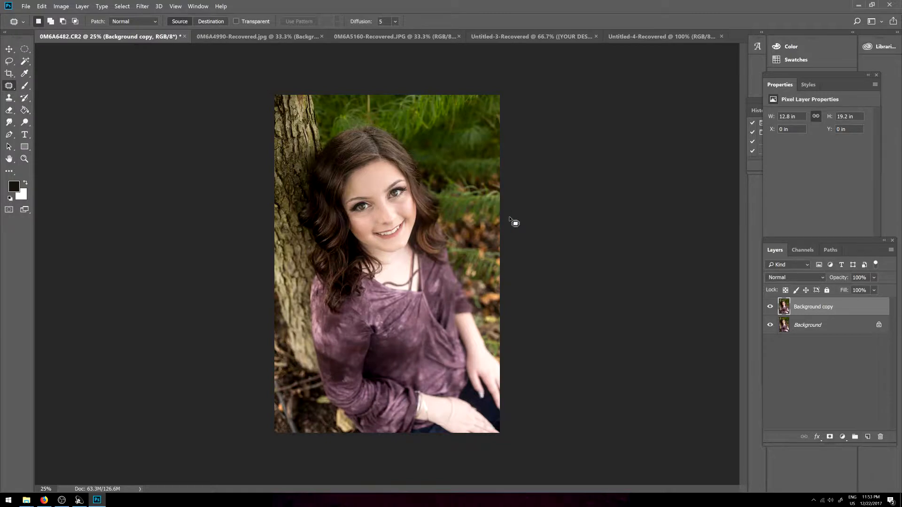
# Step: Choose the content-aware Spot Healing Brush and heal a spot on the upper forehead on the duplicate layer
pyautogui.hotkey('ctrl', '+')
pyautogui.hotkey('ctrl', '+')
pyautogui.hotkey('ctrl', '+')
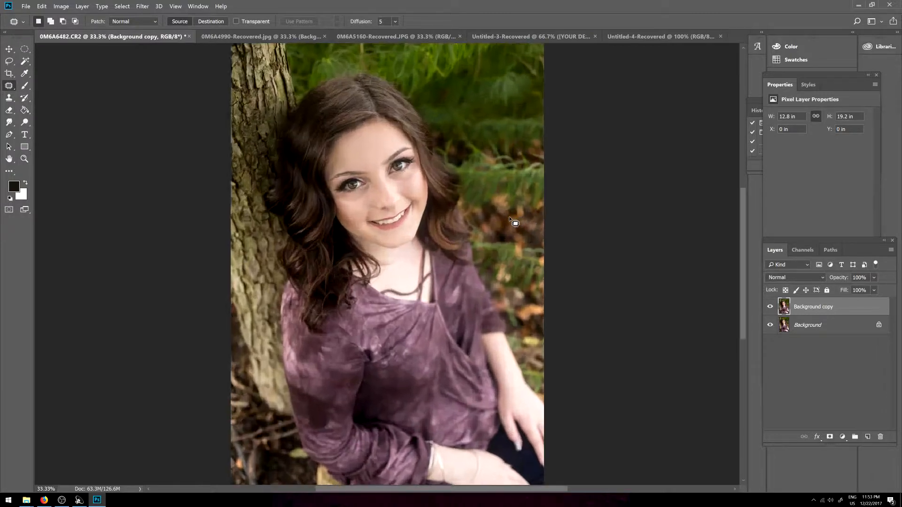
pyautogui.scroll(3, 467, 217)
pyautogui.scroll(3, 357, 216)
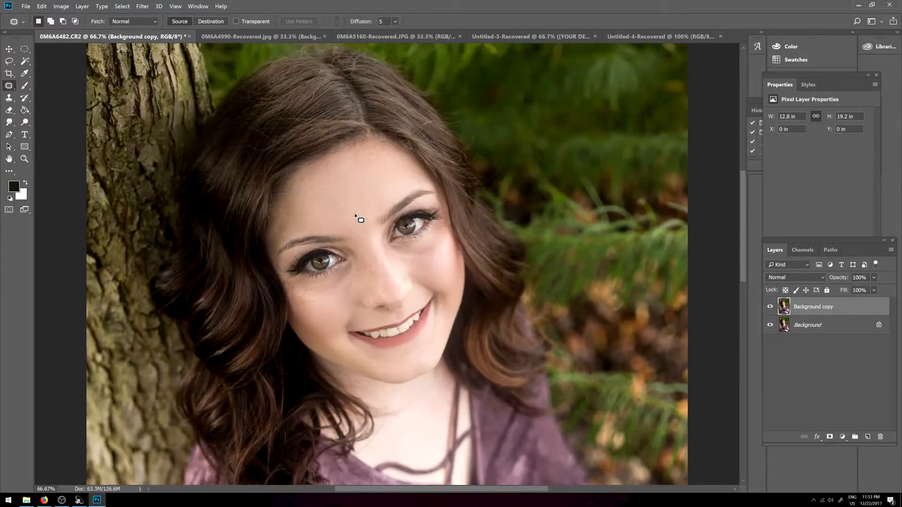
pyautogui.scroll(-1, 356, 215)
pyautogui.scroll(4, 380, 291)
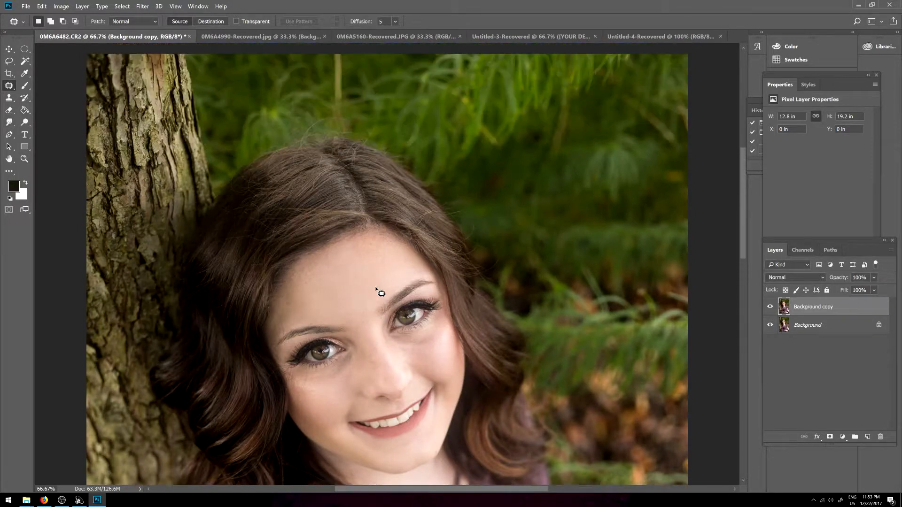
pyautogui.rightClick(8, 85)
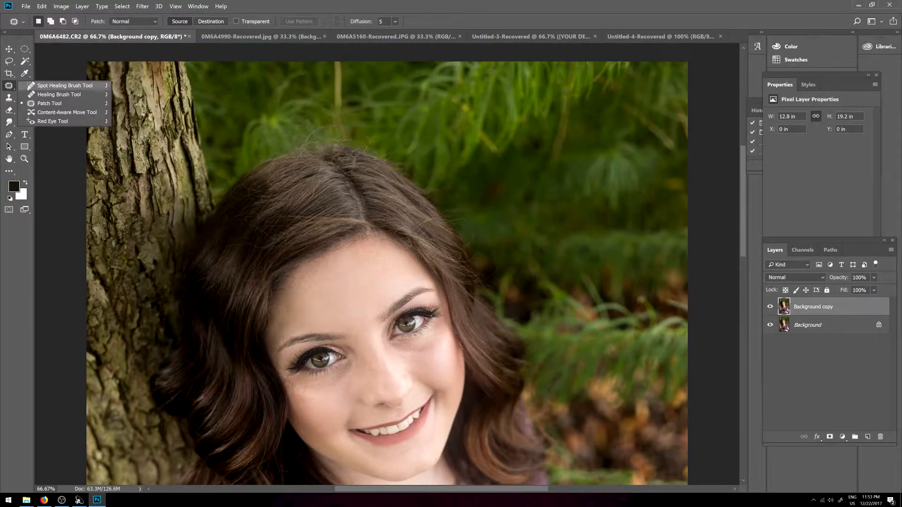
pyautogui.click(56, 85)
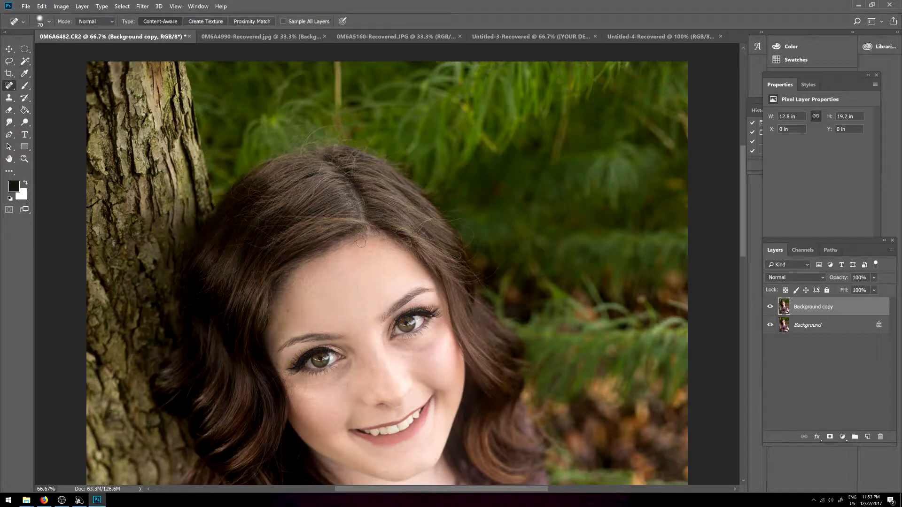
pyautogui.click(368, 264)
# Step: Heal individual blemishes across the forehead and near the hairline at 200% zoom, reducing the healing brush from size 70 to 40
pyautogui.hotkey('ctrl', '+')
pyautogui.hotkey('ctrl', '+')
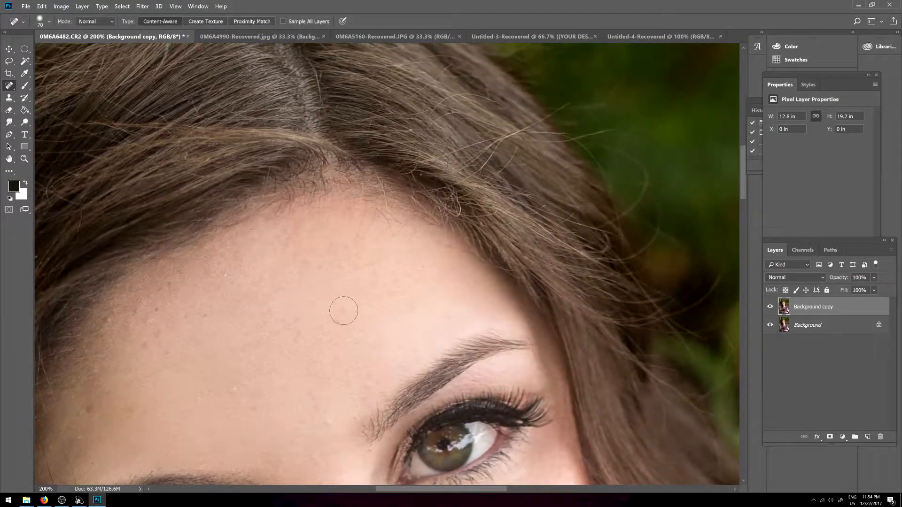
pyautogui.click(222, 279)
pyautogui.click(154, 306)
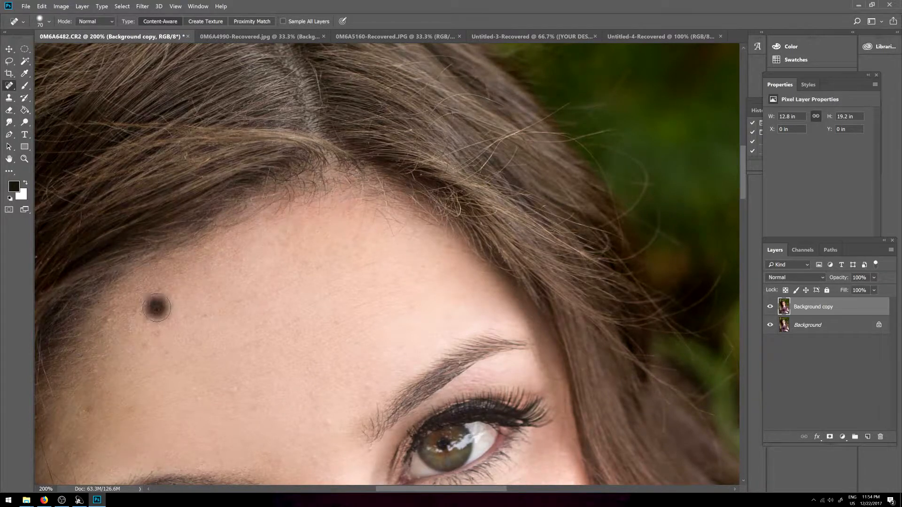
pyautogui.click(155, 334)
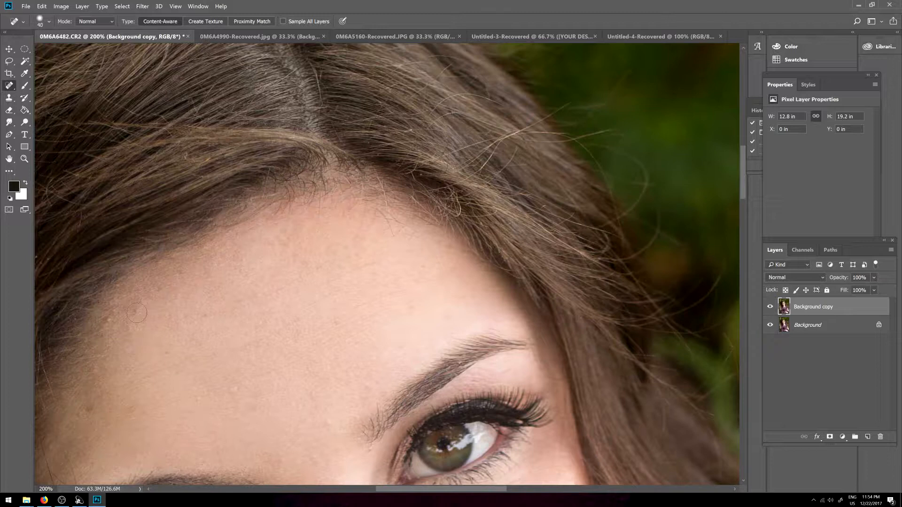
pyautogui.click(112, 321)
pyautogui.click(440, 263)
pyautogui.click(440, 277)
# Step: Clean up the small remaining marks on the forehead, adjusting the healing brush down to size 10
pyautogui.press('[')
pyautogui.press('[')
pyautogui.press('[')
pyautogui.click(255, 240)
pyautogui.press(']')
pyautogui.press(']')
pyautogui.press(']')
pyautogui.press(']')
pyautogui.press('[')
pyautogui.press('[')
pyautogui.press('[')
# Step: Heal stray hairs on both sides of the parting with a fine healing brush, reduced from size 10 to 7
pyautogui.scroll(3, 429, 205)
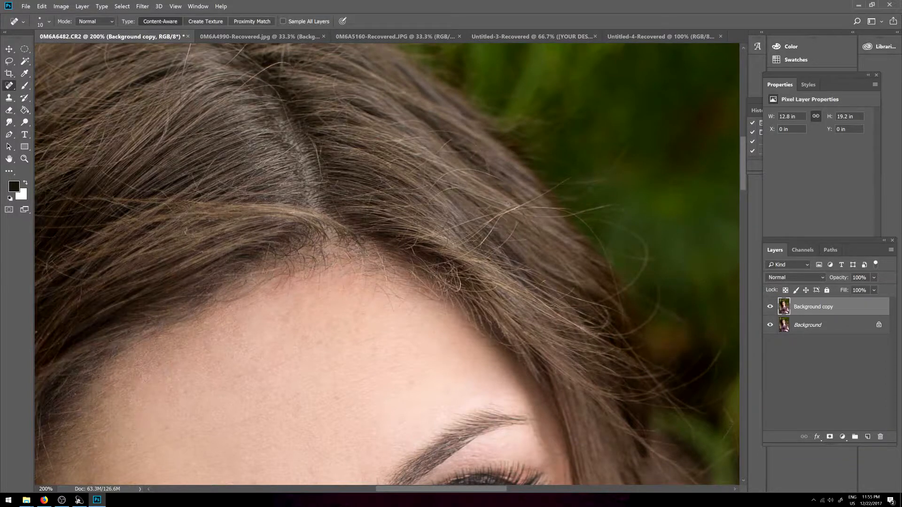
pyautogui.scroll(-1, 508, 204)
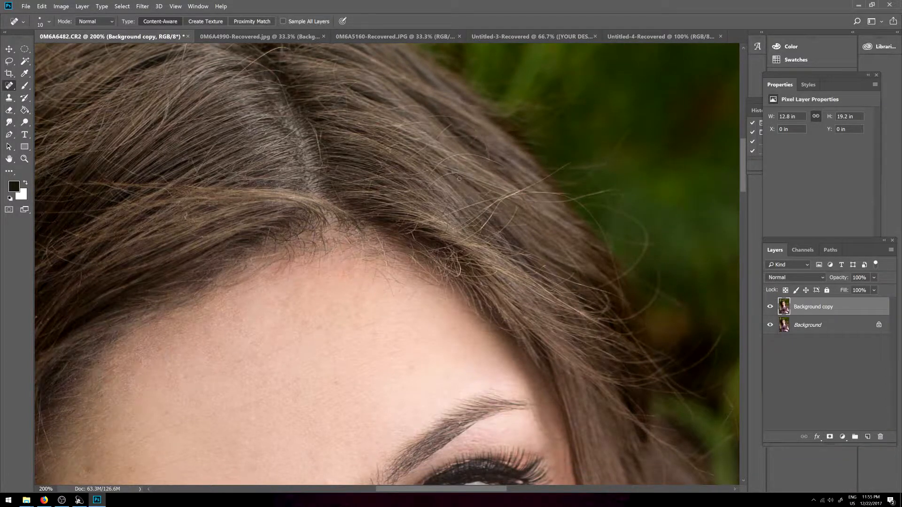
pyautogui.moveTo(467, 179); pyautogui.dragTo(467, 179)
pyautogui.scroll(5, 542, 266)
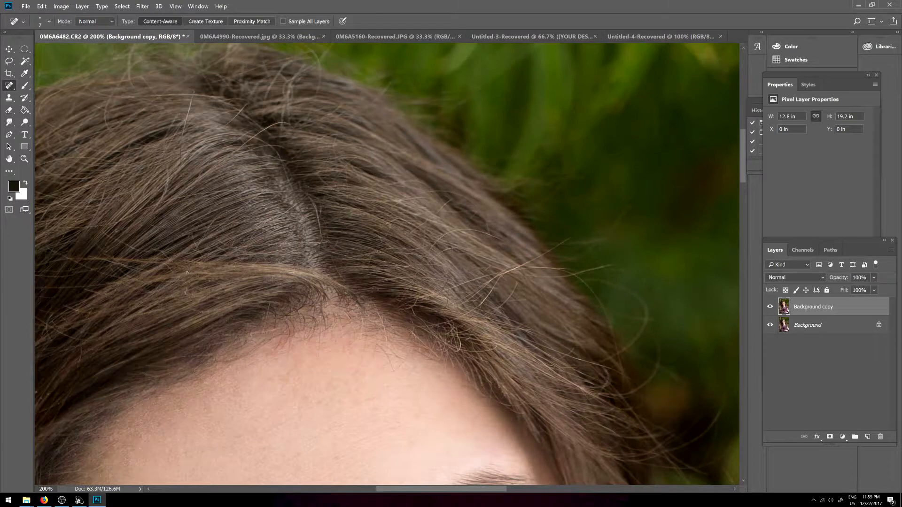
pyautogui.moveTo(185, 292); pyautogui.dragTo(186, 295)
# Step: Paint out the thin loose hair rising from the crown into the green background with a size 25 healing brush
pyautogui.moveTo(493, 490); pyautogui.dragTo(429, 490)
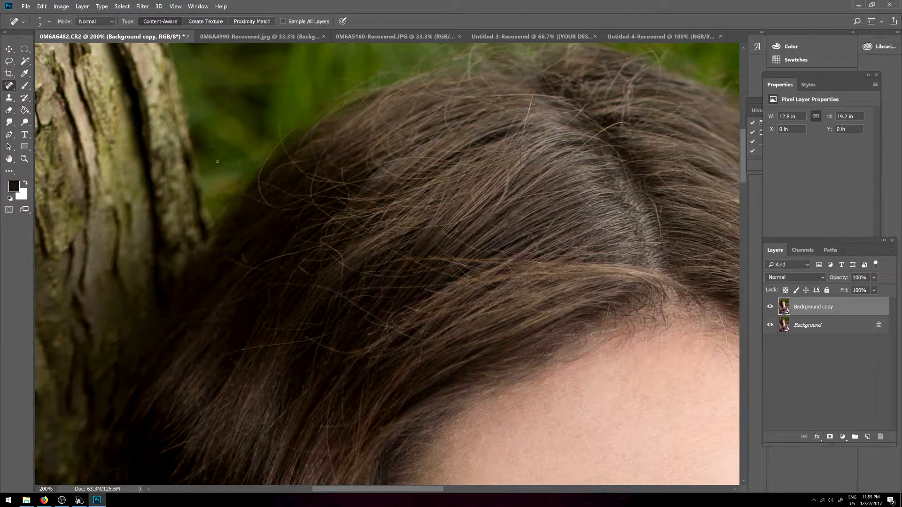
pyautogui.scroll(2, 288, 200)
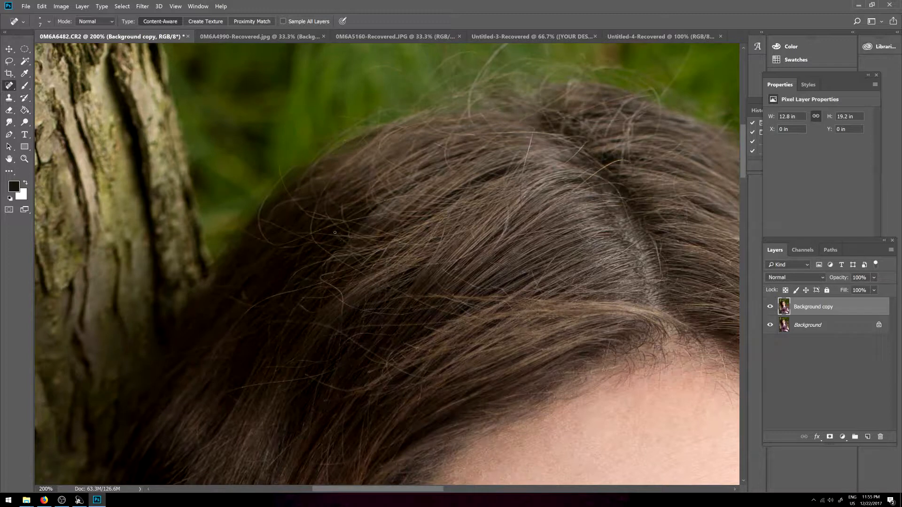
pyautogui.scroll(10, 326, 188)
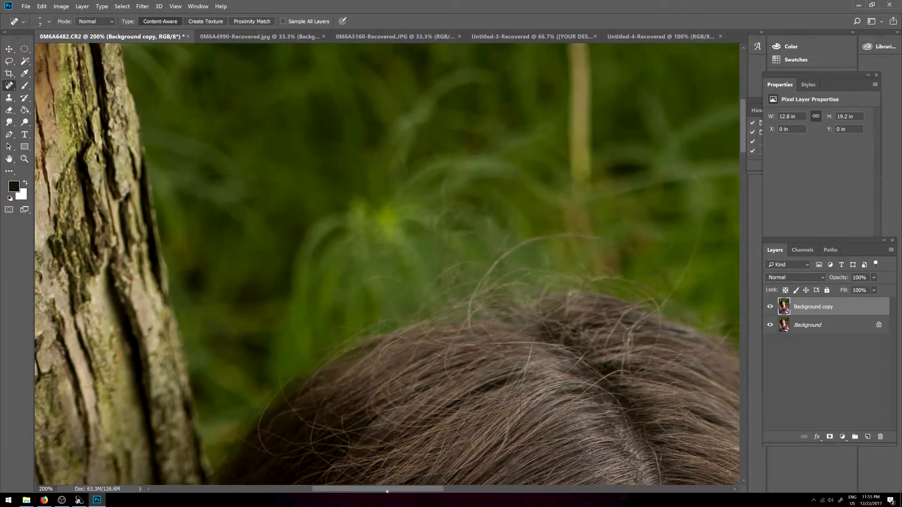
pyautogui.moveTo(387, 492); pyautogui.dragTo(428, 491)
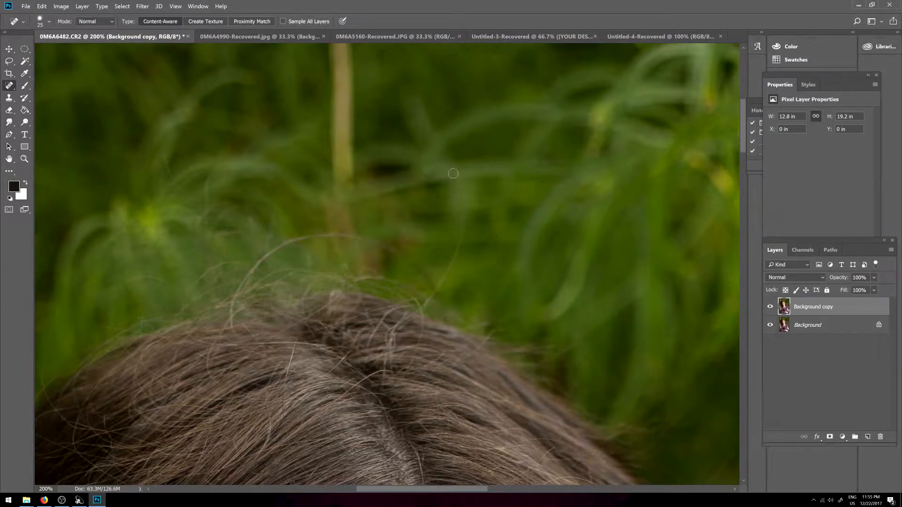
pyautogui.moveTo(463, 208); pyautogui.dragTo(456, 251)
pyautogui.moveTo(442, 281)
pyautogui.mouseDown()
pyautogui.moveTo(460, 251)
pyautogui.moveTo(435, 290)
pyautogui.moveTo(460, 253)
pyautogui.mouseUp()
# Step: Patch the leftover traces of the loose hair above the crown with clean green background using the Patch Tool
pyautogui.rightClick(9, 86)
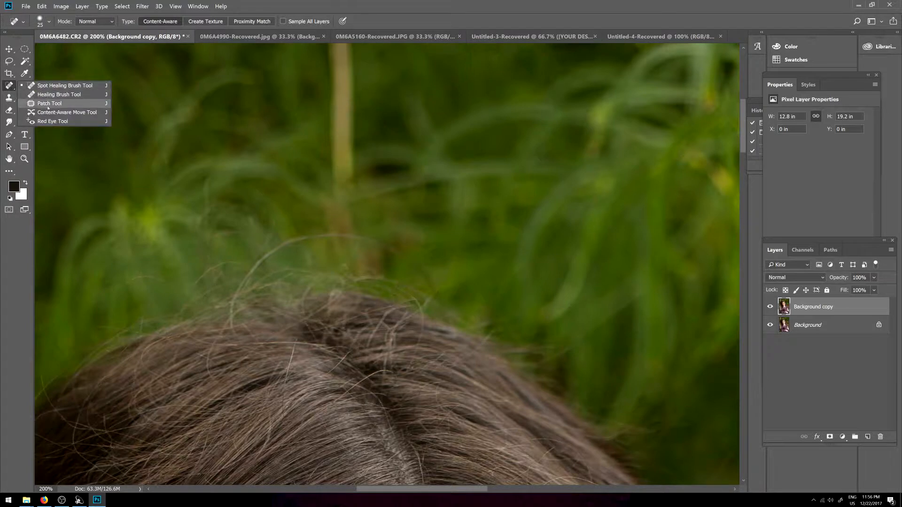
pyautogui.click(43, 105)
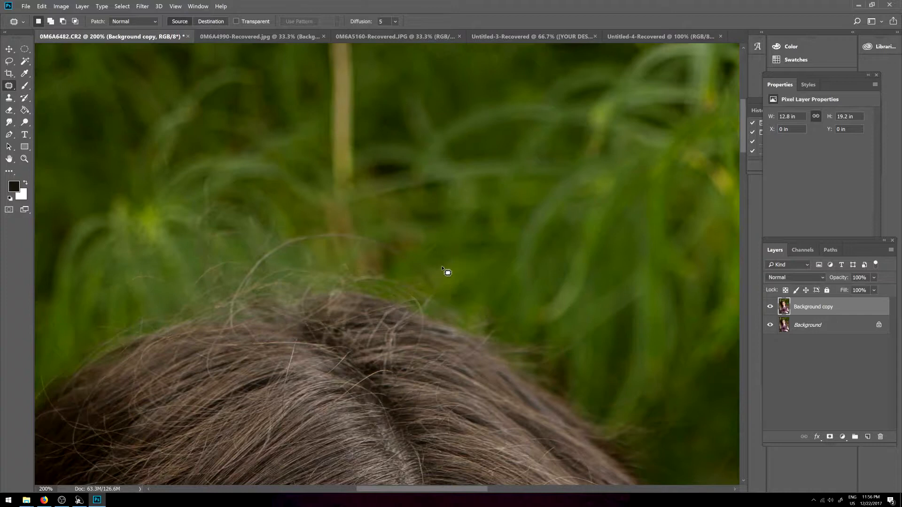
pyautogui.moveTo(428, 276)
pyautogui.mouseDown()
pyautogui.moveTo(440, 266)
pyautogui.moveTo(442, 292)
pyautogui.moveTo(432, 297)
pyautogui.mouseUp()
pyautogui.click(435, 300)
pyautogui.moveTo(466, 200)
pyautogui.mouseDown()
pyautogui.moveTo(461, 209)
pyautogui.moveTo(477, 198)
pyautogui.moveTo(459, 179)
pyautogui.moveTo(469, 184)
pyautogui.moveTo(438, 201)
pyautogui.moveTo(470, 192)
pyautogui.moveTo(456, 195)
pyautogui.moveTo(476, 196)
pyautogui.moveTo(469, 203)
pyautogui.mouseUp()
pyautogui.click(464, 186)
pyautogui.click(454, 193)
pyautogui.click(462, 214)
pyautogui.moveTo(468, 203); pyautogui.dragTo(484, 193)
pyautogui.click(493, 187)
# Step: Examine the retouched background above the head in the overall photo and at 300% zoom
pyautogui.hotkey('ctrl', '-')
pyautogui.hotkey('ctrl', '-')
pyautogui.hotkey('ctrl', '-')
pyautogui.hotkey('ctrl', '-')
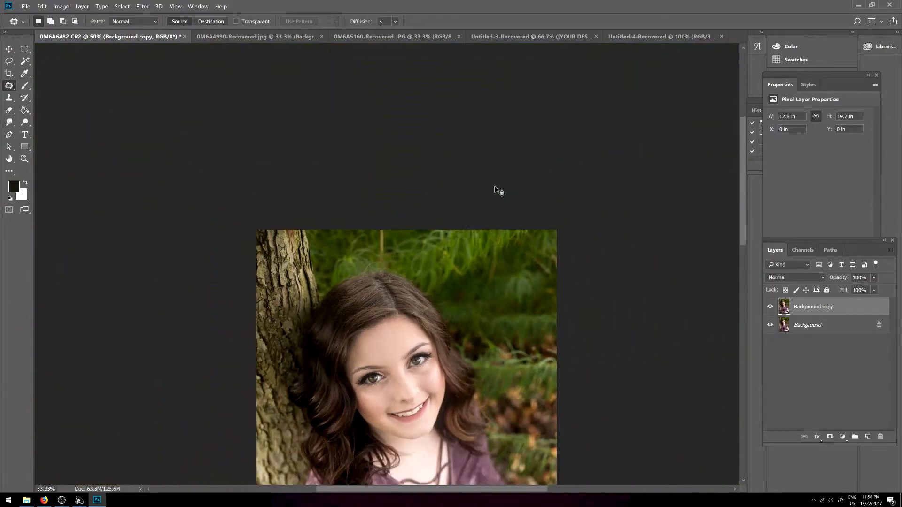
pyautogui.hotkey('ctrl', '+')
pyautogui.hotkey('ctrl', '+')
pyautogui.hotkey('ctrl', '+')
pyautogui.hotkey('ctrl', '+')
pyautogui.hotkey('ctrl', '+')
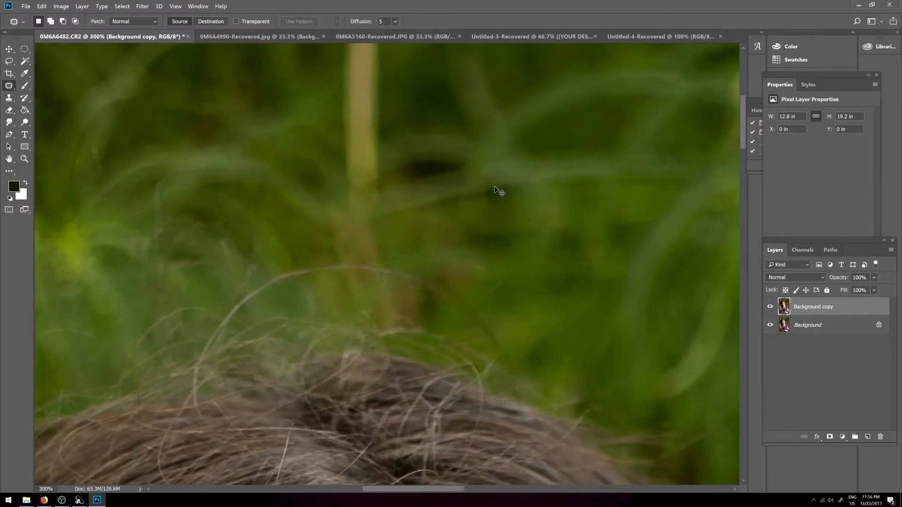
# Step: Patch the pale streaks in the green background above and beside the crown with clean background using the Patch Tool
pyautogui.moveTo(538, 193)
pyautogui.mouseDown()
pyautogui.moveTo(520, 242)
pyautogui.moveTo(571, 242)
pyautogui.moveTo(563, 193)
pyautogui.mouseUp()
pyautogui.moveTo(546, 222); pyautogui.dragTo(468, 224)
pyautogui.click(495, 226)
pyautogui.moveTo(573, 195)
pyautogui.mouseDown()
pyautogui.moveTo(538, 189)
pyautogui.moveTo(570, 200)
pyautogui.mouseUp()
pyautogui.moveTo(554, 200)
pyautogui.mouseDown()
pyautogui.moveTo(502, 214)
pyautogui.moveTo(530, 237)
pyautogui.moveTo(547, 230)
pyautogui.mouseUp()
pyautogui.click(525, 238)
pyautogui.moveTo(544, 223); pyautogui.dragTo(583, 211)
pyautogui.click(583, 210)
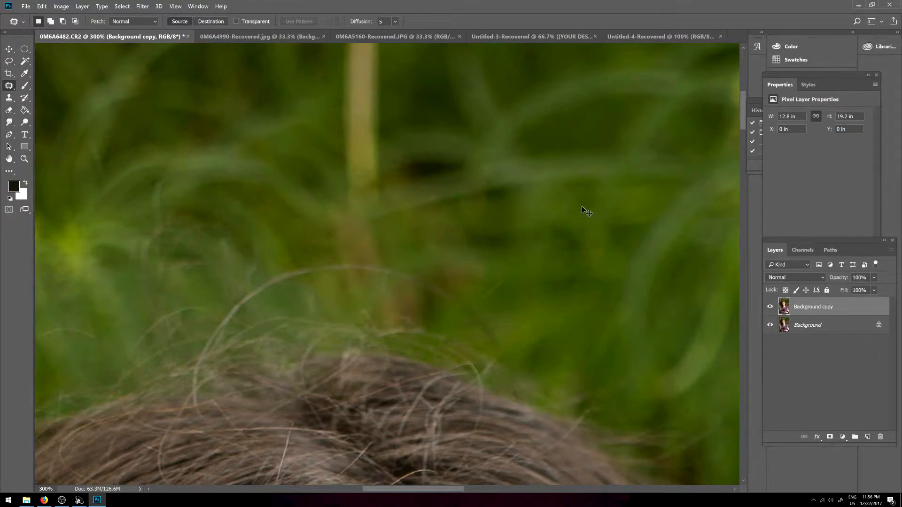
# Step: Patch the remaining uneven spots in the green background beside the crown
pyautogui.moveTo(550, 214)
pyautogui.mouseDown()
pyautogui.moveTo(532, 213)
pyautogui.moveTo(559, 226)
pyautogui.moveTo(586, 211)
pyautogui.mouseUp()
pyautogui.click(585, 211)
pyautogui.moveTo(522, 217)
pyautogui.mouseDown()
pyautogui.moveTo(539, 219)
pyautogui.moveTo(522, 216)
pyautogui.moveTo(528, 237)
pyautogui.mouseUp()
pyautogui.click(529, 209)
pyautogui.click(526, 235)
# Step: Examine the retouched background in the overall photo, and the face and hair at 100% zoom
pyautogui.hotkey('ctrl', '-')
pyautogui.hotkey('ctrl', '-')
pyautogui.hotkey('ctrl', '-')
pyautogui.hotkey('ctrl', '-')
pyautogui.hotkey('ctrl', '-')
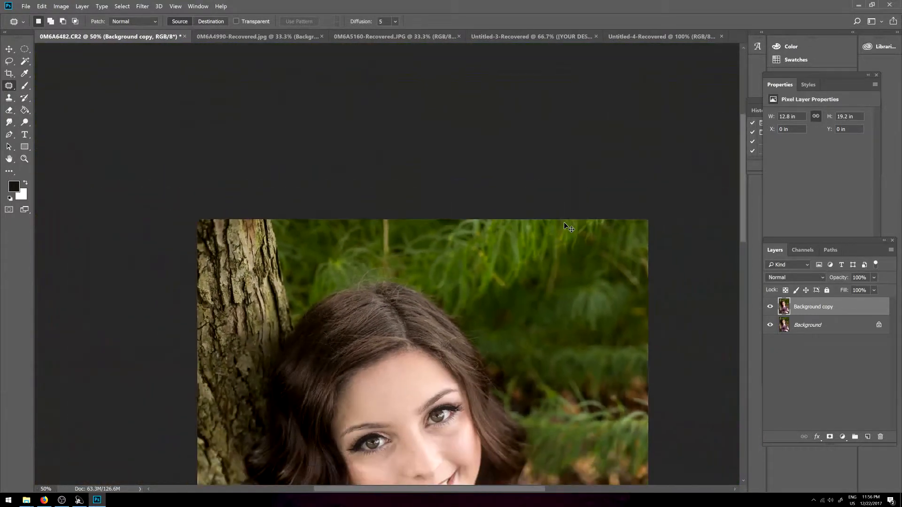
pyautogui.hotkey('ctrl', '-')
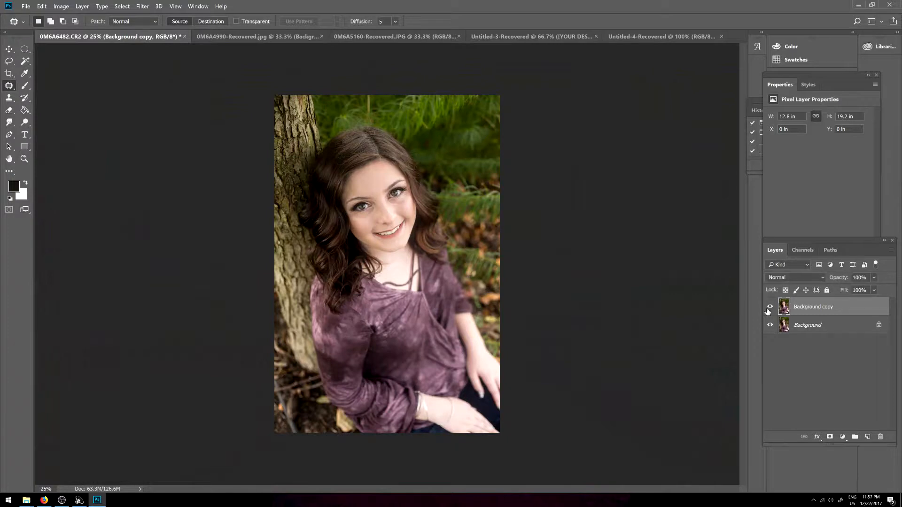
pyautogui.hotkey('ctrl', '+')
pyautogui.hotkey('ctrl', '+')
pyautogui.hotkey('ctrl', '+')
pyautogui.hotkey('ctrl', '+')
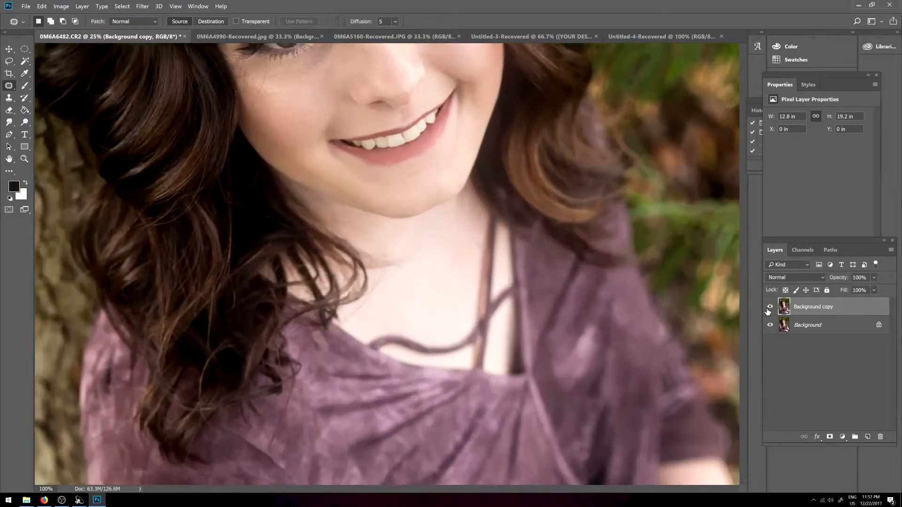
pyautogui.scroll(4, 479, 286)
pyautogui.scroll(3, 320, 324)
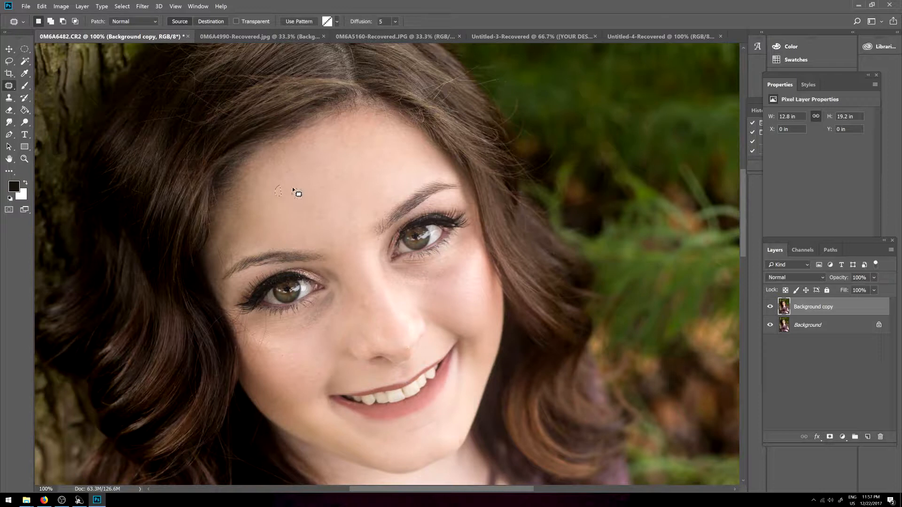
# Step: Set the Patch Tool to Source and patch small blemishes in the middle of the forehead with nearby clean skin
pyautogui.moveTo(355, 224); pyautogui.dragTo(357, 214)
pyautogui.hotkey('ctrl', 'd')
pyautogui.scroll(3, 396, 174)
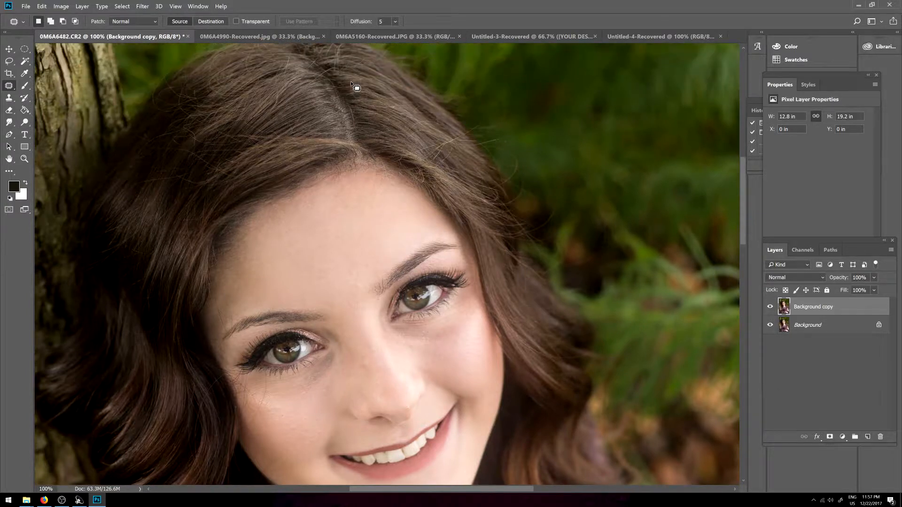
pyautogui.click(211, 21)
pyautogui.click(175, 24)
pyautogui.moveTo(338, 243)
pyautogui.mouseDown()
pyautogui.moveTo(344, 254)
pyautogui.moveTo(367, 223)
pyautogui.mouseUp()
pyautogui.hotkey('ctrl', 'd')
pyautogui.moveTo(324, 276)
pyautogui.mouseDown()
pyautogui.moveTo(321, 286)
pyautogui.moveTo(345, 273)
pyautogui.moveTo(354, 282)
pyautogui.moveTo(359, 273)
pyautogui.moveTo(332, 280)
pyautogui.moveTo(366, 261)
pyautogui.moveTo(320, 282)
pyautogui.moveTo(328, 277)
pyautogui.mouseUp()
pyautogui.hotkey('ctrl', 'd')
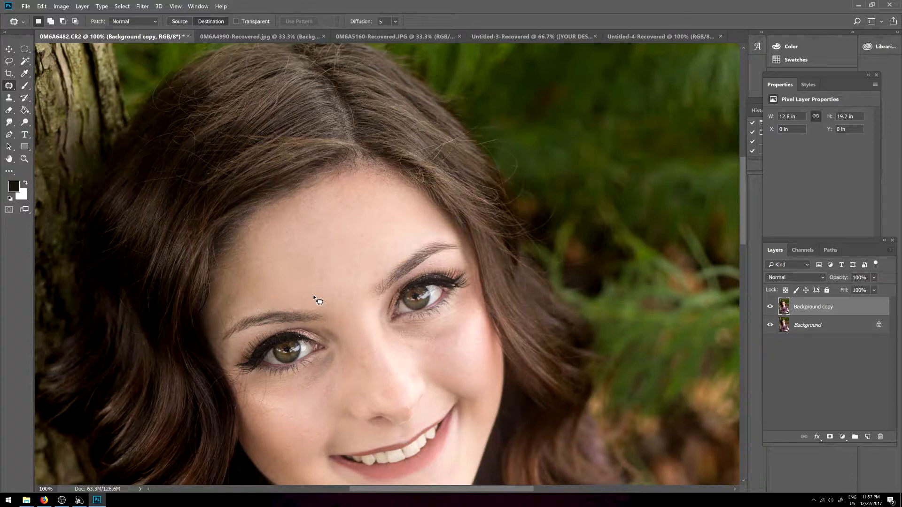
# Step: Patch the small blemishes across the lower forehead above both eyebrows with smoother skin
pyautogui.moveTo(312, 298); pyautogui.dragTo(318, 282)
pyautogui.hotkey('ctrl', 'd')
pyautogui.moveTo(367, 276); pyautogui.dragTo(357, 285)
pyautogui.hotkey('ctrl', 'd')
pyautogui.moveTo(266, 299)
pyautogui.mouseDown()
pyautogui.moveTo(280, 298)
pyautogui.moveTo(283, 266)
pyautogui.mouseUp()
pyautogui.moveTo(283, 263); pyautogui.dragTo(299, 265)
pyautogui.hotkey('ctrl', 'd')
pyautogui.moveTo(271, 297)
pyautogui.mouseDown()
pyautogui.moveTo(275, 284)
pyautogui.moveTo(267, 292)
pyautogui.moveTo(289, 282)
pyautogui.moveTo(279, 288)
pyautogui.moveTo(273, 261)
pyautogui.mouseUp()
pyautogui.hotkey('ctrl', 'd')
pyautogui.moveTo(338, 286)
pyautogui.mouseDown()
pyautogui.moveTo(338, 294)
pyautogui.moveTo(325, 280)
pyautogui.mouseUp()
pyautogui.hotkey('ctrl', 'd')
# Step: Set the patch to Source and, at 300% zoom, patch the spots by the right eyebrow's inner end and mid-forehead
pyautogui.hotkey('ctrl', '+')
pyautogui.hotkey('ctrl', '+')
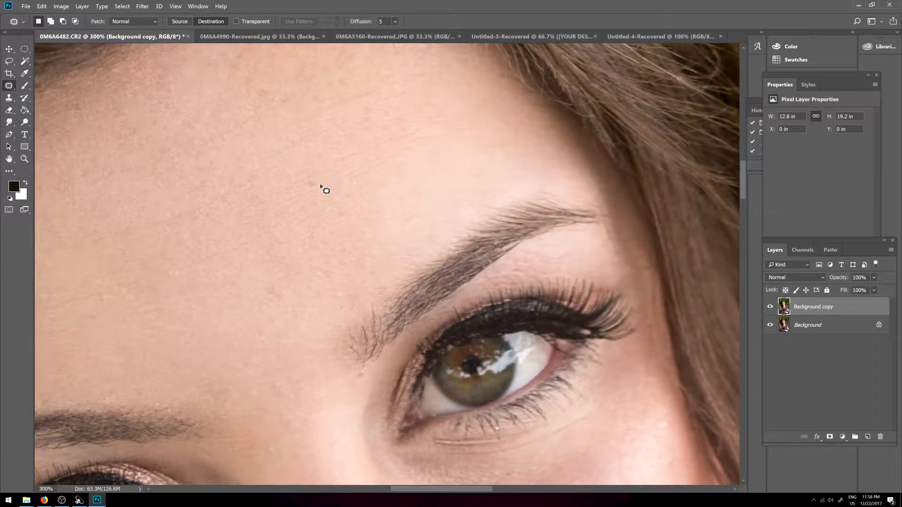
pyautogui.click(179, 23)
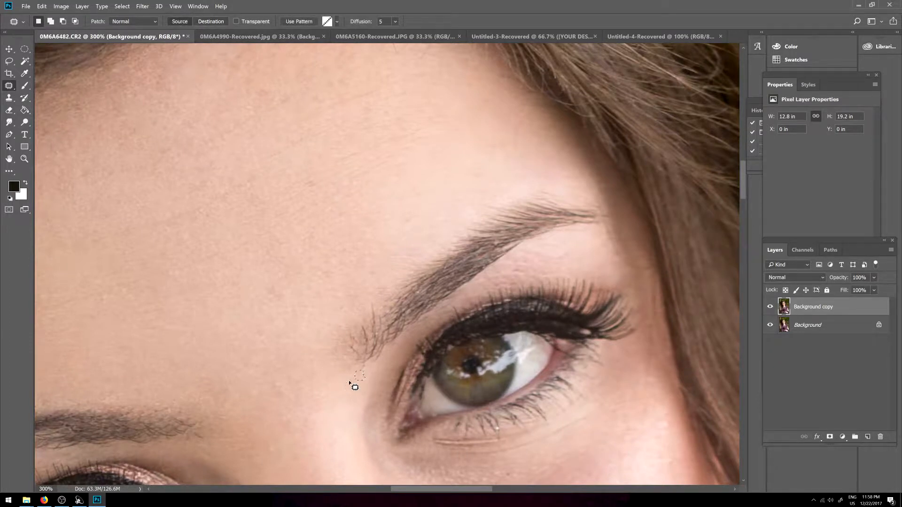
pyautogui.moveTo(346, 368); pyautogui.dragTo(304, 350)
pyautogui.hotkey('ctrl', 'd')
pyautogui.moveTo(311, 350); pyautogui.dragTo(322, 335)
pyautogui.hotkey('ctrl', 'd')
pyautogui.moveTo(310, 188)
pyautogui.mouseDown()
pyautogui.moveTo(306, 173)
pyautogui.moveTo(309, 188)
pyautogui.mouseUp()
pyautogui.moveTo(311, 183); pyautogui.dragTo(326, 177)
pyautogui.hotkey('ctrl', 'd')
# Step: Patch the fine spots on the left side and upper part of the forehead at 300% zoom
pyautogui.moveTo(254, 182)
pyautogui.mouseDown()
pyautogui.moveTo(208, 198)
pyautogui.moveTo(268, 181)
pyautogui.mouseUp()
pyautogui.moveTo(194, 209)
pyautogui.mouseDown()
pyautogui.moveTo(143, 237)
pyautogui.moveTo(193, 217)
pyautogui.mouseUp()
pyautogui.moveTo(186, 220); pyautogui.dragTo(230, 209)
pyautogui.hotkey('ctrl', 'd')
pyautogui.moveTo(134, 247); pyautogui.dragTo(135, 246)
pyautogui.moveTo(137, 240)
pyautogui.mouseDown()
pyautogui.moveTo(169, 290)
pyautogui.moveTo(154, 281)
pyautogui.mouseUp()
pyautogui.hotkey('ctrl', 'd')
pyautogui.moveTo(160, 277); pyautogui.dragTo(180, 229)
pyautogui.hotkey('ctrl', 'd')
pyautogui.moveTo(218, 129); pyautogui.dragTo(359, 106)
pyautogui.moveTo(340, 107); pyautogui.dragTo(282, 91)
pyautogui.hotkey('ctrl', 'd')
# Step: Patch the uneven skin patches in the center of the forehead at 100% zoom
pyautogui.hotkey('ctrl', '1')
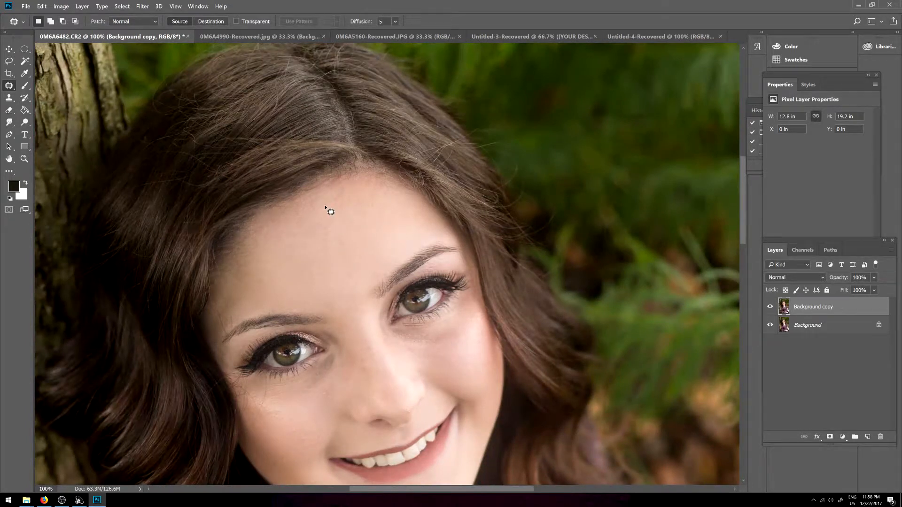
pyautogui.moveTo(372, 236); pyautogui.dragTo(375, 235)
pyautogui.moveTo(375, 230)
pyautogui.mouseDown()
pyautogui.moveTo(344, 228)
pyautogui.moveTo(378, 212)
pyautogui.moveTo(380, 199)
pyautogui.moveTo(341, 234)
pyautogui.moveTo(331, 262)
pyautogui.mouseUp()
pyautogui.hotkey('ctrl', 'd')
pyautogui.hotkey('ctrl', 'd')
pyautogui.hotkey('ctrl', 'd')
pyautogui.moveTo(330, 263); pyautogui.dragTo(338, 242)
pyautogui.hotkey('ctrl', 'd')
# Step: Patch the uneven skin on the lower left forehead above the left eyebrow
pyautogui.moveTo(278, 276); pyautogui.dragTo(277, 277)
pyautogui.hotkey('ctrl', 'd')
pyautogui.moveTo(273, 281); pyautogui.dragTo(300, 273)
pyautogui.moveTo(300, 274)
pyautogui.mouseDown()
pyautogui.moveTo(294, 284)
pyautogui.moveTo(310, 287)
pyautogui.mouseUp()
pyautogui.hotkey('ctrl', 'd')
pyautogui.moveTo(310, 287)
pyautogui.mouseDown()
pyautogui.moveTo(323, 290)
pyautogui.moveTo(310, 288)
pyautogui.mouseUp()
pyautogui.hotkey('ctrl', 'd')
pyautogui.moveTo(310, 287); pyautogui.dragTo(318, 289)
pyautogui.hotkey('ctrl', 'd')
# Step: Patch the blotchy skin on the upper left forehead near the hairline with smoother skin
pyautogui.moveTo(275, 235); pyautogui.dragTo(282, 221)
pyautogui.moveTo(278, 227); pyautogui.dragTo(288, 221)
pyautogui.hotkey('ctrl', 'd')
pyautogui.moveTo(284, 227); pyautogui.dragTo(304, 235)
pyautogui.hotkey('ctrl', 'd')
pyautogui.moveTo(265, 240); pyautogui.dragTo(261, 241)
pyautogui.moveTo(261, 242)
pyautogui.mouseDown()
pyautogui.moveTo(278, 245)
pyautogui.moveTo(259, 262)
pyautogui.moveTo(275, 265)
pyautogui.moveTo(248, 284)
pyautogui.mouseUp()
pyautogui.hotkey('ctrl', 'd')
pyautogui.hotkey('ctrl', 'd')
pyautogui.moveTo(250, 284)
pyautogui.mouseDown()
pyautogui.moveTo(271, 261)
pyautogui.moveTo(240, 291)
pyautogui.moveTo(274, 268)
pyautogui.mouseUp()
pyautogui.hotkey('ctrl', 'd')
pyautogui.hotkey('ctrl', 'd')
# Step: Patch the marks between the eyebrows with clean skin from the forehead above
pyautogui.moveTo(359, 311)
pyautogui.mouseDown()
pyautogui.moveTo(346, 287)
pyautogui.moveTo(355, 298)
pyautogui.mouseUp()
pyautogui.hotkey('ctrl', 'd')
pyautogui.moveTo(352, 304)
pyautogui.mouseDown()
pyautogui.moveTo(356, 291)
pyautogui.moveTo(308, 297)
pyautogui.moveTo(316, 288)
pyautogui.mouseUp()
pyautogui.hotkey('ctrl', 'd')
pyautogui.moveTo(317, 287)
pyautogui.mouseDown()
pyautogui.moveTo(337, 272)
pyautogui.moveTo(318, 296)
pyautogui.mouseUp()
pyautogui.hotkey('ctrl', 'd')
pyautogui.hotkey('ctrl', 'd')
# Step: Smooth the left side of the forehead by patching its remaining uneven areas
pyautogui.moveTo(282, 232)
pyautogui.mouseDown()
pyautogui.moveTo(293, 236)
pyautogui.moveTo(271, 279)
pyautogui.moveTo(280, 276)
pyautogui.mouseUp()
pyautogui.hotkey('ctrl', 'd')
pyautogui.moveTo(279, 276)
pyautogui.mouseDown()
pyautogui.moveTo(288, 264)
pyautogui.moveTo(259, 289)
pyautogui.moveTo(266, 281)
pyautogui.mouseUp()
pyautogui.hotkey('ctrl', 'd')
pyautogui.moveTo(265, 282); pyautogui.dragTo(283, 266)
pyautogui.hotkey('ctrl', 'd')
# Step: Patch the uneven spots on the right-center and middle of the forehead
pyautogui.moveTo(369, 241)
pyautogui.mouseDown()
pyautogui.moveTo(378, 241)
pyautogui.moveTo(355, 245)
pyautogui.mouseUp()
pyautogui.hotkey('ctrl', 'd')
pyautogui.moveTo(355, 245); pyautogui.dragTo(362, 229)
pyautogui.hotkey('ctrl', 'd')
pyautogui.moveTo(334, 256); pyautogui.dragTo(335, 259)
pyautogui.hotkey('ctrl', 'd')
pyautogui.moveTo(335, 260)
pyautogui.mouseDown()
pyautogui.moveTo(341, 245)
pyautogui.moveTo(320, 208)
pyautogui.mouseUp()
# Step: Patch the uneven skin on the upper forehead just left of center
pyautogui.hotkey('ctrl', 'd')
pyautogui.moveTo(309, 217)
pyautogui.mouseDown()
pyautogui.moveTo(317, 218)
pyautogui.moveTo(310, 220)
pyautogui.mouseUp()
pyautogui.hotkey('ctrl', 'd')
pyautogui.moveTo(310, 220)
pyautogui.mouseDown()
pyautogui.moveTo(303, 237)
pyautogui.moveTo(319, 227)
pyautogui.moveTo(290, 258)
pyautogui.moveTo(310, 245)
pyautogui.mouseUp()
pyautogui.hotkey('ctrl', 'd')
pyautogui.hotkey('ctrl', 'd')
pyautogui.hotkey('ctrl', 'd')
pyautogui.hotkey('ctrl', 'd')
# Step: Patch the spots near the right hairline and along the top of the forehead below the parting
pyautogui.moveTo(428, 219)
pyautogui.mouseDown()
pyautogui.moveTo(396, 235)
pyautogui.moveTo(410, 220)
pyautogui.mouseUp()
pyautogui.hotkey('ctrl', 'd')
pyautogui.moveTo(382, 192)
pyautogui.mouseDown()
pyautogui.moveTo(362, 207)
pyautogui.moveTo(386, 201)
pyautogui.moveTo(379, 194)
pyautogui.moveTo(367, 209)
pyautogui.moveTo(376, 193)
pyautogui.mouseUp()
pyautogui.hotkey('ctrl', 'd')
pyautogui.hotkey('ctrl', 'd')
pyautogui.moveTo(376, 194)
pyautogui.mouseDown()
pyautogui.moveTo(363, 204)
pyautogui.moveTo(354, 194)
pyautogui.mouseUp()
pyautogui.hotkey('ctrl', 'd')
pyautogui.moveTo(355, 194)
pyautogui.mouseDown()
pyautogui.moveTo(358, 205)
pyautogui.moveTo(339, 202)
pyautogui.mouseUp()
pyautogui.hotkey('ctrl', 'd')
pyautogui.moveTo(340, 202)
pyautogui.mouseDown()
pyautogui.moveTo(303, 213)
pyautogui.moveTo(314, 213)
pyautogui.moveTo(319, 231)
pyautogui.moveTo(329, 219)
pyautogui.moveTo(310, 226)
pyautogui.mouseUp()
pyautogui.hotkey('ctrl', 'd')
pyautogui.hotkey('ctrl', 'd')
pyautogui.hotkey('ctrl', 'd')
pyautogui.hotkey('ctrl', 'd')
# Step: Touch up the remaining uneven areas on the upper-left and middle forehead with the Patch Tool
pyautogui.moveTo(311, 226)
pyautogui.mouseDown()
pyautogui.moveTo(326, 216)
pyautogui.moveTo(304, 213)
pyautogui.mouseUp()
pyautogui.hotkey('ctrl', 'd')
pyautogui.moveTo(304, 213); pyautogui.dragTo(321, 214)
pyautogui.hotkey('ctrl', 'd')
pyautogui.moveTo(325, 269)
pyautogui.mouseDown()
pyautogui.moveTo(332, 264)
pyautogui.moveTo(310, 256)
pyautogui.mouseUp()
pyautogui.hotkey('ctrl', 'd')
# Step: Patch the marks between the eyebrows and around the right eyebrow
pyautogui.moveTo(351, 317); pyautogui.dragTo(357, 317)
pyautogui.moveTo(357, 316)
pyautogui.mouseDown()
pyautogui.moveTo(361, 305)
pyautogui.moveTo(355, 321)
pyautogui.mouseUp()
pyautogui.hotkey('ctrl', 'd')
pyautogui.moveTo(355, 321); pyautogui.dragTo(368, 285)
pyautogui.hotkey('ctrl', 'd')
pyautogui.moveTo(425, 257); pyautogui.dragTo(413, 264)
pyautogui.hotkey('ctrl', 'd')
pyautogui.moveTo(451, 271); pyautogui.dragTo(454, 273)
pyautogui.hotkey('ctrl', 'd')
pyautogui.moveTo(266, 265); pyautogui.dragTo(270, 267)
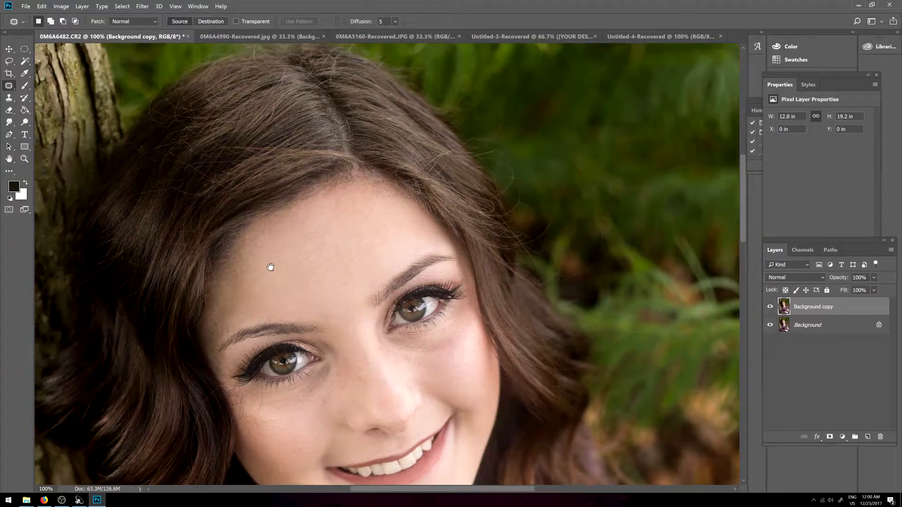
pyautogui.click(42, 5)
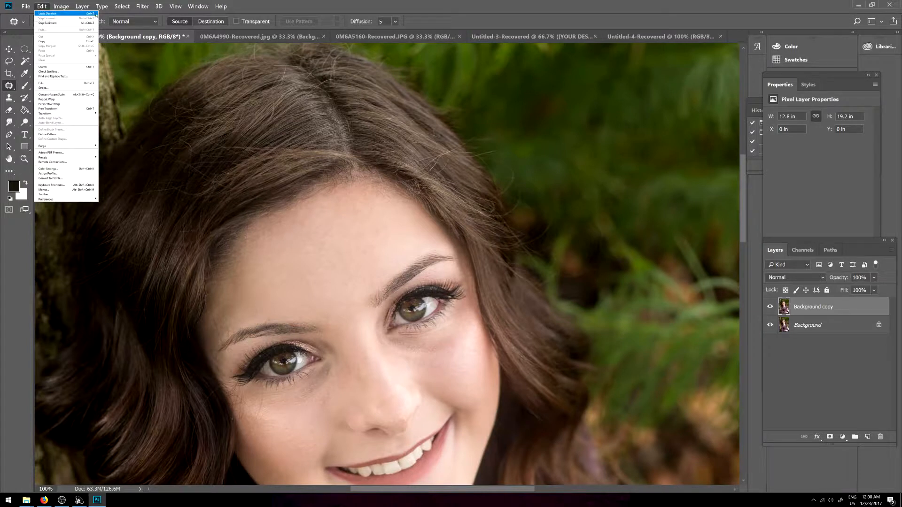
pyautogui.click(41, 6)
pyautogui.click(42, 6)
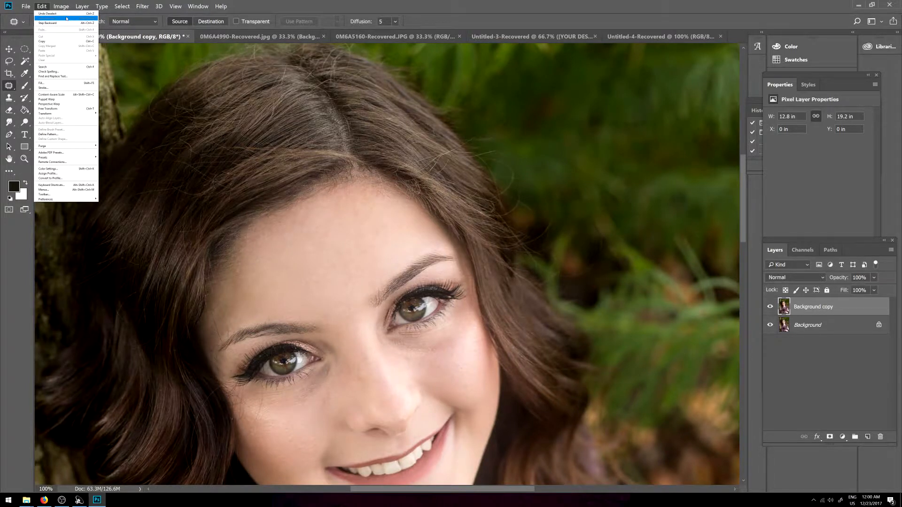
pyautogui.click(269, 2)
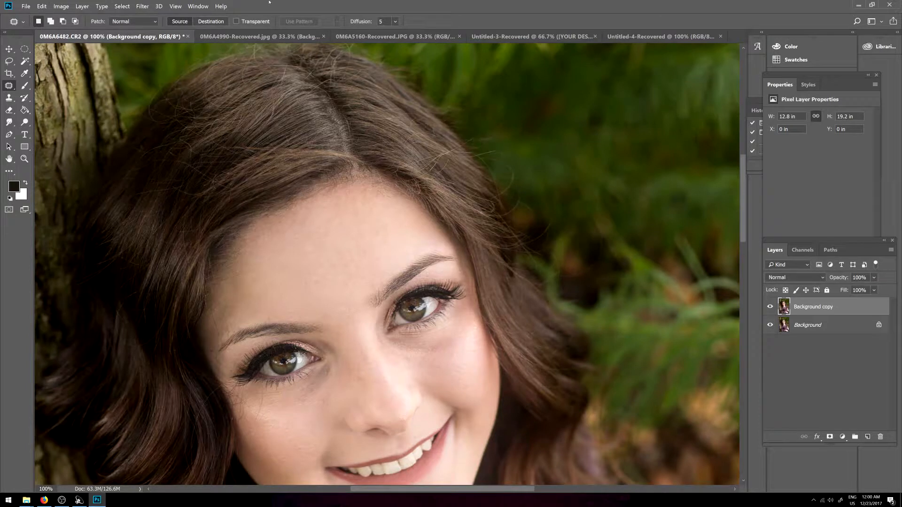
# Step: Patch the blemishes on the nose bridge, on the cheek below the right-hand eye and on the left part of the forehead
pyautogui.moveTo(350, 332); pyautogui.dragTo(346, 340)
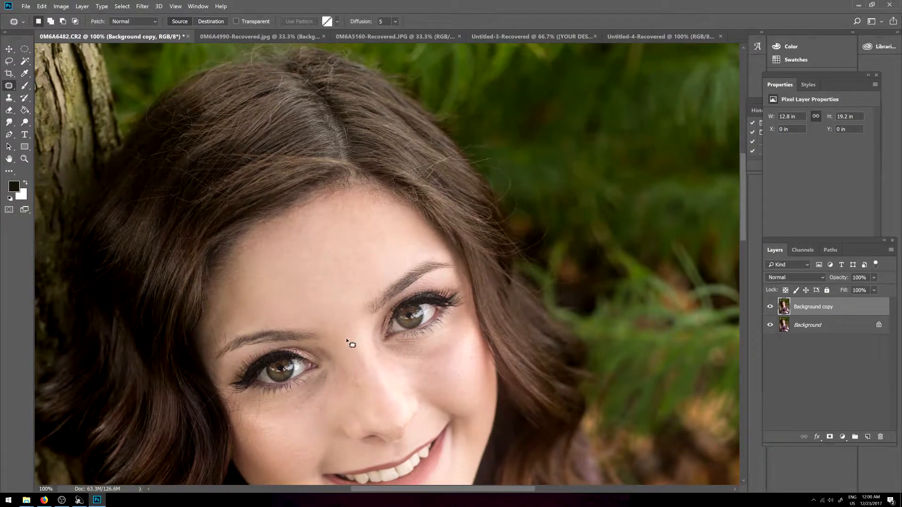
pyautogui.scroll(-1, 358, 339)
pyautogui.scroll(-4, 354, 334)
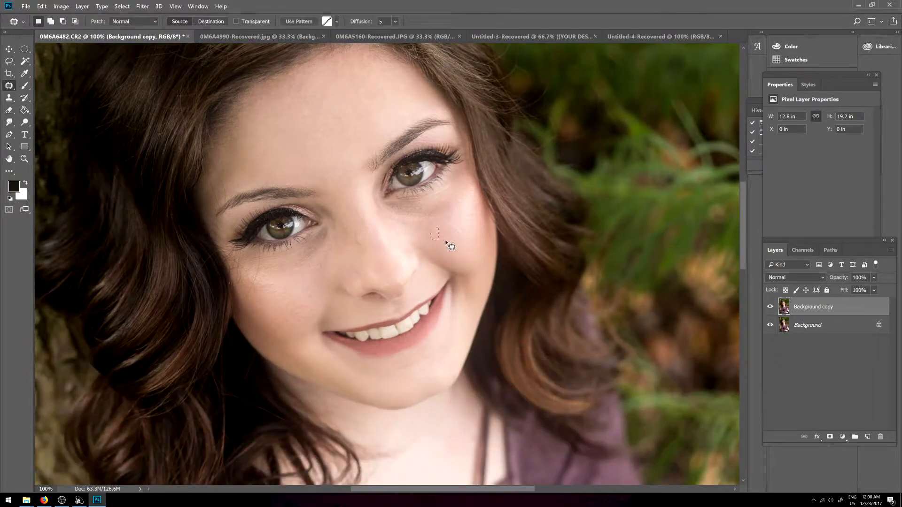
pyautogui.moveTo(423, 228); pyautogui.dragTo(425, 229)
pyautogui.moveTo(425, 230)
pyautogui.mouseDown()
pyautogui.moveTo(441, 227)
pyautogui.moveTo(424, 211)
pyautogui.mouseUp()
pyautogui.moveTo(425, 212)
pyautogui.mouseDown()
pyautogui.moveTo(407, 216)
pyautogui.moveTo(420, 193)
pyautogui.moveTo(405, 223)
pyautogui.moveTo(420, 191)
pyautogui.moveTo(397, 197)
pyautogui.mouseUp()
pyautogui.click(407, 215)
pyautogui.click(398, 197)
pyautogui.moveTo(253, 134); pyautogui.dragTo(286, 179)
# Step: Remove the stray hairs near the outer end of the left-hand eyebrow and along the temple hairline with the Spot Healing Brush
pyautogui.rightClick(16, 86)
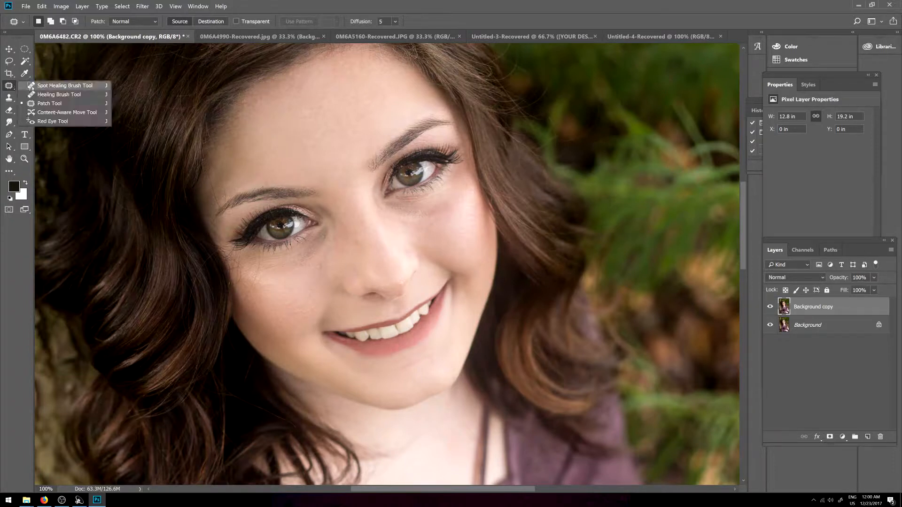
pyautogui.click(32, 87)
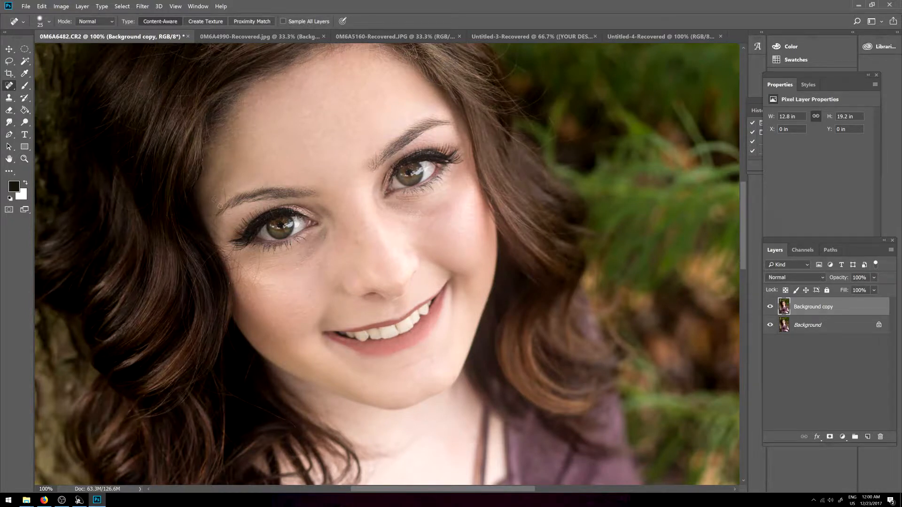
pyautogui.moveTo(226, 213); pyautogui.dragTo(220, 205)
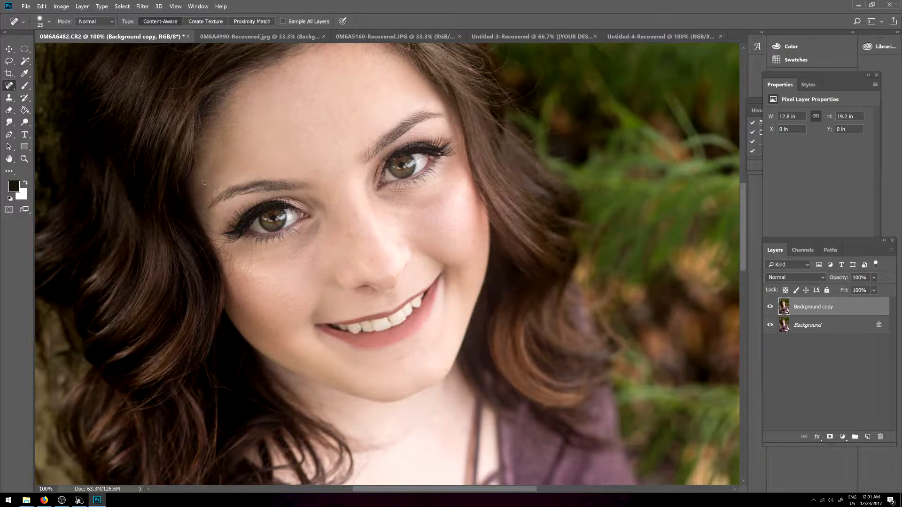
pyautogui.moveTo(198, 185); pyautogui.dragTo(200, 205)
# Step: Heal the stray hairs crossing the skin beside the left-hand eye and over the cheek below it
pyautogui.scroll(-3, 258, 215)
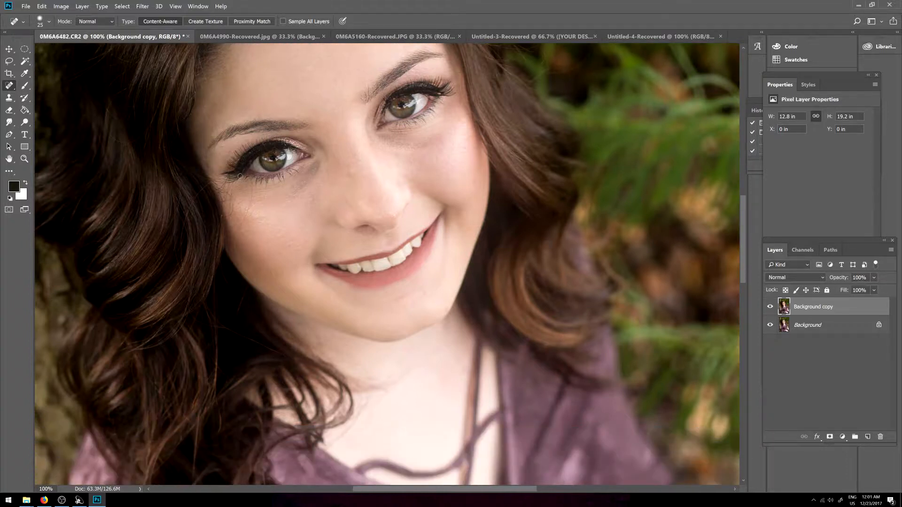
pyautogui.hotkey('ctrl', '+')
pyautogui.hotkey('ctrl', '-')
pyautogui.hotkey('ctrl', '-')
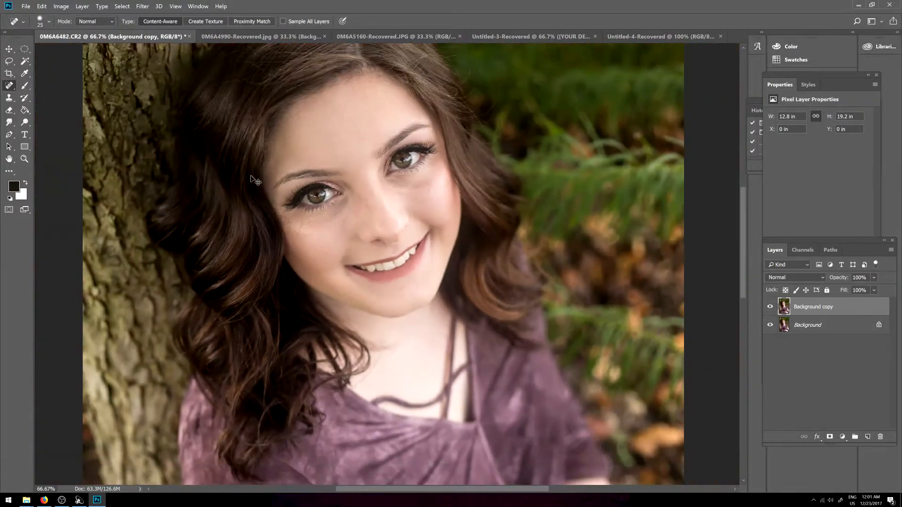
pyautogui.hotkey('ctrl', '+')
pyautogui.hotkey('ctrl', '+')
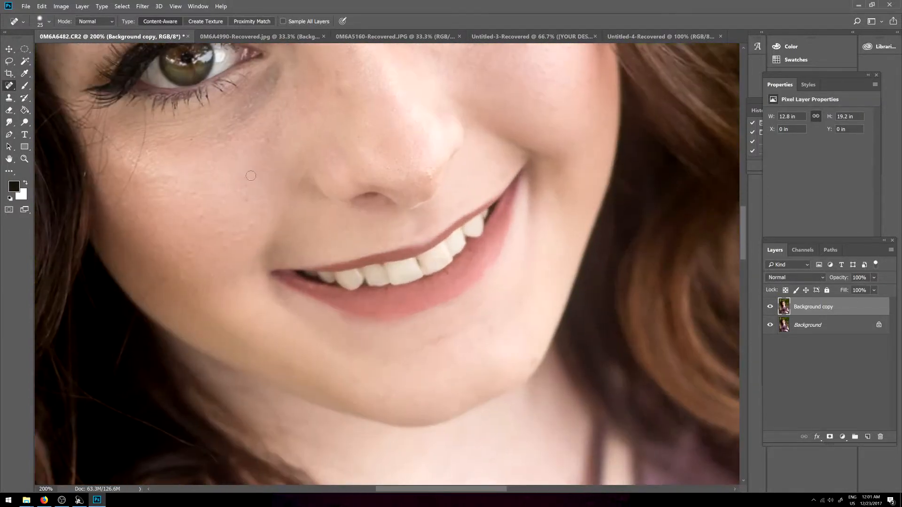
pyautogui.scroll(3, 383, 470)
pyautogui.hscroll(-10, 383, 471)
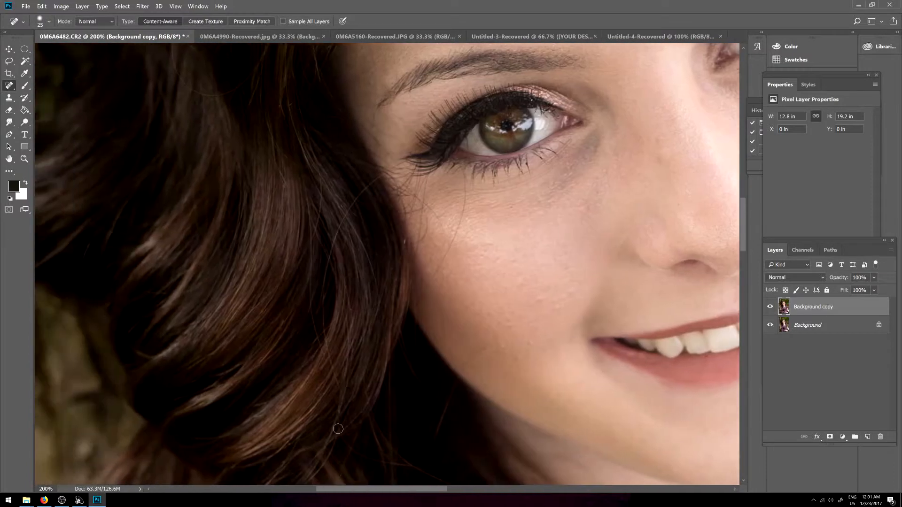
pyautogui.scroll(6, 378, 413)
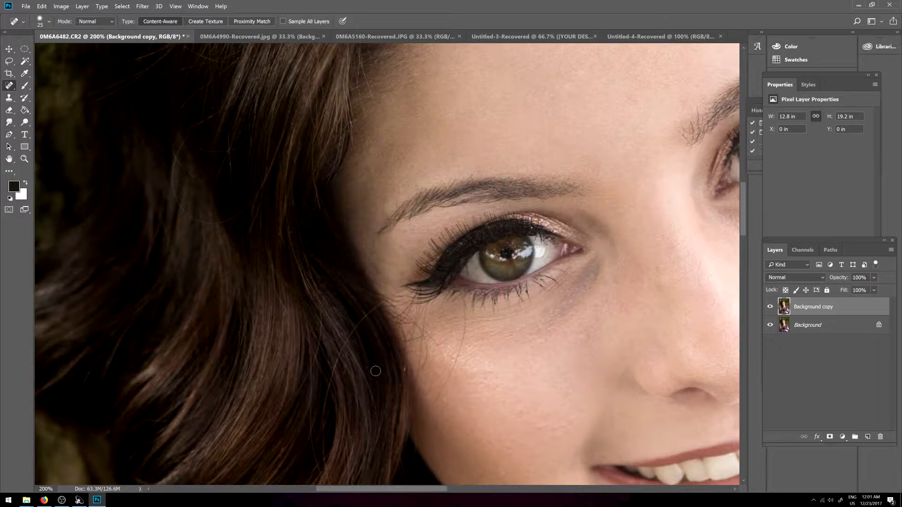
pyautogui.click(360, 314)
pyautogui.moveTo(452, 290); pyautogui.dragTo(460, 305)
pyautogui.moveTo(458, 365); pyautogui.dragTo(415, 423)
pyautogui.moveTo(415, 325)
pyautogui.mouseDown()
pyautogui.moveTo(449, 359)
pyautogui.moveTo(412, 374)
pyautogui.moveTo(413, 324)
pyautogui.mouseUp()
pyautogui.click(429, 297)
pyautogui.moveTo(416, 330); pyautogui.dragTo(417, 312)
pyautogui.moveTo(410, 304)
pyautogui.mouseDown()
pyautogui.moveTo(415, 291)
pyautogui.moveTo(404, 352)
pyautogui.mouseUp()
# Step: Heal the small marks and fine hairs above the left-hand eyebrow and near its outer end, reducing the brush size as needed
pyautogui.moveTo(472, 144)
pyautogui.mouseDown()
pyautogui.moveTo(449, 126)
pyautogui.moveTo(468, 140)
pyautogui.moveTo(392, 121)
pyautogui.moveTo(454, 130)
pyautogui.moveTo(433, 120)
pyautogui.moveTo(453, 135)
pyautogui.mouseUp()
pyautogui.moveTo(448, 137); pyautogui.dragTo(440, 153)
pyautogui.click(378, 207)
pyautogui.click(377, 216)
pyautogui.moveTo(393, 155)
pyautogui.mouseDown()
pyautogui.moveTo(428, 143)
pyautogui.moveTo(394, 154)
pyautogui.mouseUp()
pyautogui.click(417, 150)
pyautogui.press('[')
pyautogui.click(394, 201)
# Step: Clean up the ragged outer tip of the left-hand eyebrow and the skin around it with the Patch Tool
pyautogui.rightClick(8, 89)
pyautogui.click(47, 103)
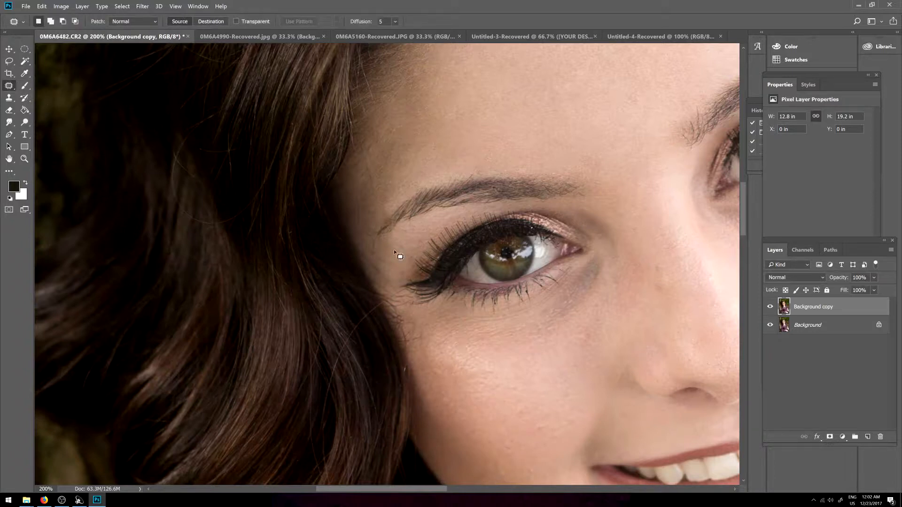
pyautogui.moveTo(388, 224); pyautogui.dragTo(391, 222)
pyautogui.moveTo(389, 225)
pyautogui.mouseDown()
pyautogui.moveTo(404, 208)
pyautogui.moveTo(381, 229)
pyautogui.moveTo(402, 209)
pyautogui.moveTo(386, 221)
pyautogui.mouseUp()
pyautogui.hotkey('ctrl', 'd')
pyautogui.hotkey('ctrl', 'd')
pyautogui.moveTo(385, 223)
pyautogui.mouseDown()
pyautogui.moveTo(391, 199)
pyautogui.moveTo(380, 233)
pyautogui.moveTo(386, 222)
pyautogui.mouseUp()
pyautogui.hotkey('ctrl', 'd')
pyautogui.moveTo(386, 223)
pyautogui.mouseDown()
pyautogui.moveTo(396, 214)
pyautogui.moveTo(376, 232)
pyautogui.moveTo(386, 225)
pyautogui.mouseUp()
pyautogui.hotkey('ctrl', 'd')
pyautogui.moveTo(384, 227)
pyautogui.mouseDown()
pyautogui.moveTo(387, 240)
pyautogui.moveTo(382, 226)
pyautogui.mouseUp()
pyautogui.hotkey('ctrl', 'd')
pyautogui.moveTo(382, 227)
pyautogui.mouseDown()
pyautogui.moveTo(384, 241)
pyautogui.moveTo(385, 225)
pyautogui.mouseUp()
pyautogui.hotkey('ctrl', 'd')
pyautogui.moveTo(385, 225)
pyautogui.mouseDown()
pyautogui.moveTo(396, 246)
pyautogui.moveTo(383, 226)
pyautogui.mouseUp()
pyautogui.hotkey('ctrl', 'd')
pyautogui.moveTo(384, 228)
pyautogui.mouseDown()
pyautogui.moveTo(388, 241)
pyautogui.moveTo(372, 244)
pyautogui.moveTo(385, 240)
pyautogui.mouseUp()
pyautogui.hotkey('ctrl', 'd')
pyautogui.moveTo(381, 206)
pyautogui.mouseDown()
pyautogui.moveTo(381, 223)
pyautogui.moveTo(387, 215)
pyautogui.mouseUp()
pyautogui.moveTo(380, 211); pyautogui.dragTo(391, 196)
pyautogui.hotkey('ctrl', 'd')
# Step: Compare the whole portrait before and after retouching by toggling the visibility of the Background copy layer
pyautogui.hotkey('ctrl', '-')
pyautogui.hotkey('ctrl', '-')
pyautogui.hotkey('ctrl', '-')
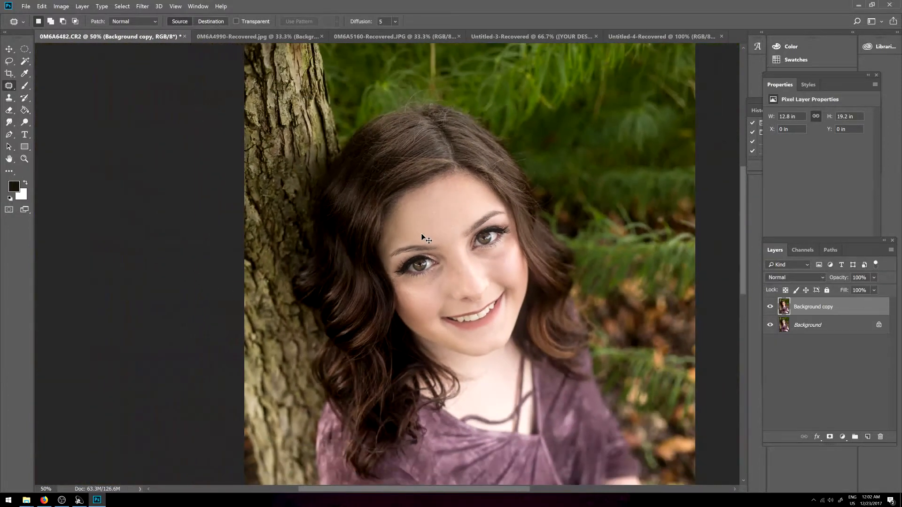
pyautogui.click(770, 306)
pyautogui.click(767, 308)
pyautogui.click(768, 308)
# Step: Patch the thin outer tip of the right-hand eyebrow to shorten and tidy it
pyautogui.hotkey('ctrl', '+')
pyautogui.hotkey('ctrl', '+')
pyautogui.hotkey('ctrl', '+')
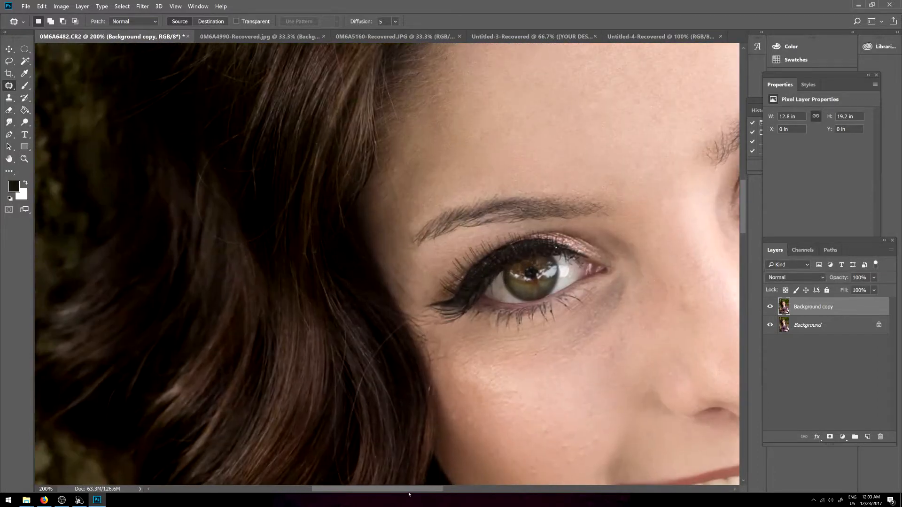
pyautogui.moveTo(443, 491); pyautogui.dragTo(504, 489)
pyautogui.scroll(5, 507, 466)
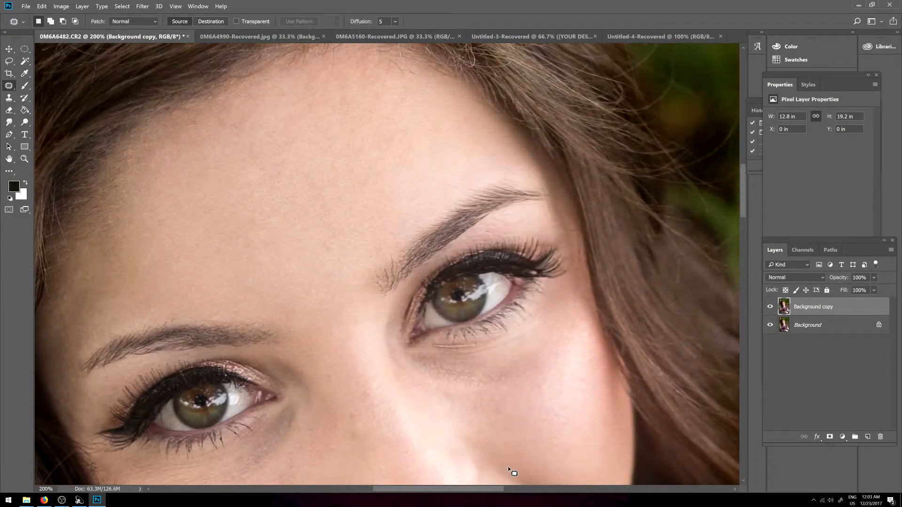
pyautogui.moveTo(541, 189)
pyautogui.mouseDown()
pyautogui.moveTo(531, 201)
pyautogui.moveTo(542, 188)
pyautogui.mouseUp()
pyautogui.moveTo(543, 196)
pyautogui.mouseDown()
pyautogui.moveTo(550, 215)
pyautogui.moveTo(536, 198)
pyautogui.moveTo(543, 188)
pyautogui.moveTo(550, 211)
pyautogui.moveTo(543, 190)
pyautogui.mouseUp()
pyautogui.hotkey('ctrl', 'd')
pyautogui.hotkey('ctrl', 'd')
pyautogui.moveTo(540, 194); pyautogui.dragTo(521, 168)
pyautogui.hotkey('ctrl', 'd')
pyautogui.moveTo(545, 205); pyautogui.dragTo(553, 222)
pyautogui.moveTo(552, 215)
pyautogui.mouseDown()
pyautogui.moveTo(526, 168)
pyautogui.moveTo(545, 199)
pyautogui.mouseUp()
pyautogui.hotkey('ctrl', 'd')
pyautogui.hotkey('ctrl', 'd')
pyautogui.moveTo(542, 196)
pyautogui.mouseDown()
pyautogui.moveTo(528, 174)
pyautogui.moveTo(543, 190)
pyautogui.mouseUp()
pyautogui.moveTo(541, 184)
pyautogui.mouseDown()
pyautogui.moveTo(518, 160)
pyautogui.moveTo(543, 203)
pyautogui.mouseUp()
pyautogui.hotkey('ctrl', 'd')
# Step: Patch the skin just below the outer tip of the right-hand eyebrow
pyautogui.moveTo(539, 196)
pyautogui.mouseDown()
pyautogui.moveTo(545, 216)
pyautogui.moveTo(530, 204)
pyautogui.moveTo(536, 215)
pyautogui.mouseUp()
pyautogui.hotkey('ctrl', 'd')
pyautogui.moveTo(535, 202)
pyautogui.mouseDown()
pyautogui.moveTo(543, 217)
pyautogui.moveTo(523, 213)
pyautogui.moveTo(530, 209)
pyautogui.mouseUp()
pyautogui.hotkey('ctrl', 'd')
pyautogui.moveTo(530, 211)
pyautogui.mouseDown()
pyautogui.moveTo(555, 203)
pyautogui.moveTo(543, 216)
pyautogui.moveTo(551, 226)
pyautogui.moveTo(534, 211)
pyautogui.mouseUp()
pyautogui.hotkey('ctrl', 'd')
pyautogui.hotkey('ctrl', 'd')
pyautogui.moveTo(534, 212); pyautogui.dragTo(546, 216)
pyautogui.hotkey('ctrl', 'd')
# Step: Patch the stray hairs just above the outer arch of the right-hand eyebrow
pyautogui.moveTo(525, 177); pyautogui.dragTo(512, 174)
pyautogui.hotkey('ctrl', 'd')
pyautogui.moveTo(510, 176)
pyautogui.mouseDown()
pyautogui.moveTo(505, 165)
pyautogui.moveTo(499, 177)
pyautogui.moveTo(508, 176)
pyautogui.mouseUp()
pyautogui.hotkey('ctrl', 'd')
pyautogui.moveTo(507, 175)
pyautogui.mouseDown()
pyautogui.moveTo(495, 163)
pyautogui.moveTo(531, 188)
pyautogui.moveTo(535, 170)
pyautogui.mouseUp()
pyautogui.hotkey('ctrl', 'd')
pyautogui.hotkey('ctrl', 'd')
pyautogui.hotkey('ctrl', 'd')
# Step: Check the eyebrow retouching at full-portrait view by hiding and showing the Background copy layer
pyautogui.hotkey('ctrl', '-')
pyautogui.hotkey('ctrl', '-')
pyautogui.hotkey('ctrl', '-')
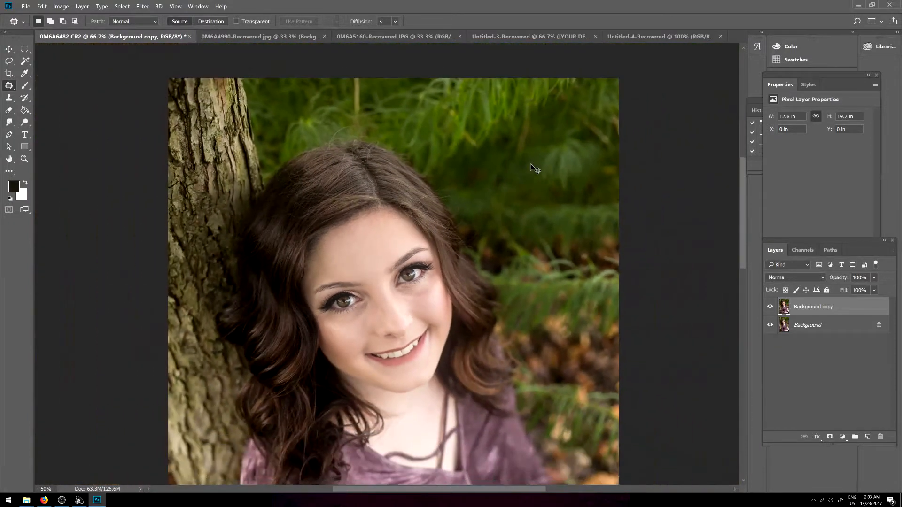
pyautogui.hotkey('ctrl', '-')
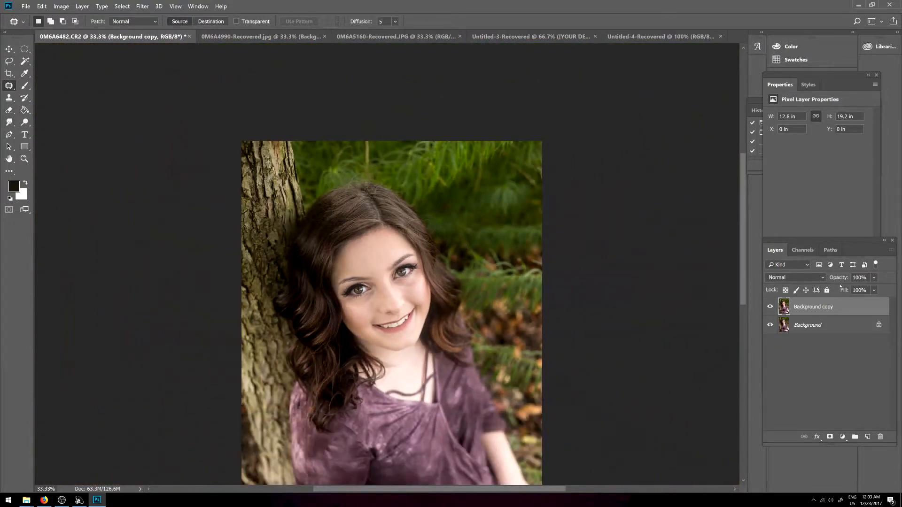
pyautogui.click(770, 307)
pyautogui.click(773, 308)
pyautogui.click(770, 308)
pyautogui.click(771, 308)
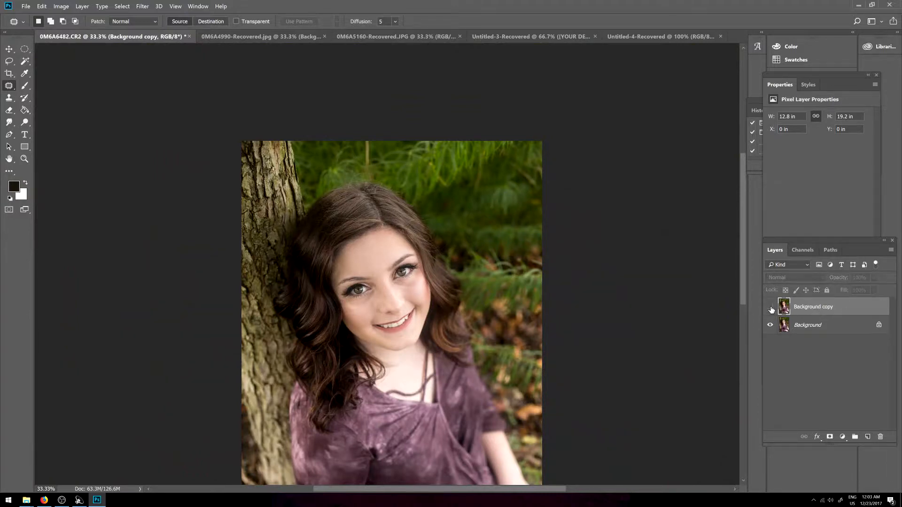
pyautogui.click(770, 308)
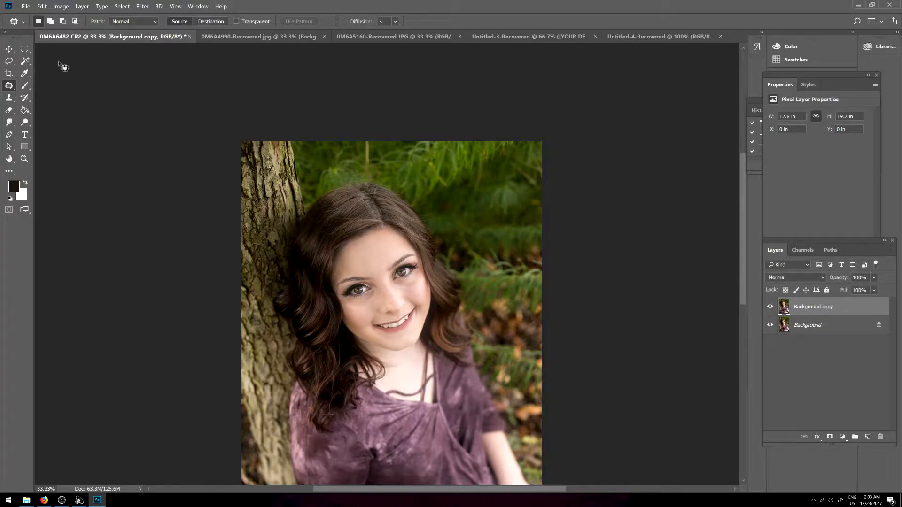
# Step: Erase the Background copy over the right-hand eyebrow's outer end to restore the original brow, checking the erased area with Background hidden
pyautogui.click(9, 98)
pyautogui.hotkey('ctrl', '1')
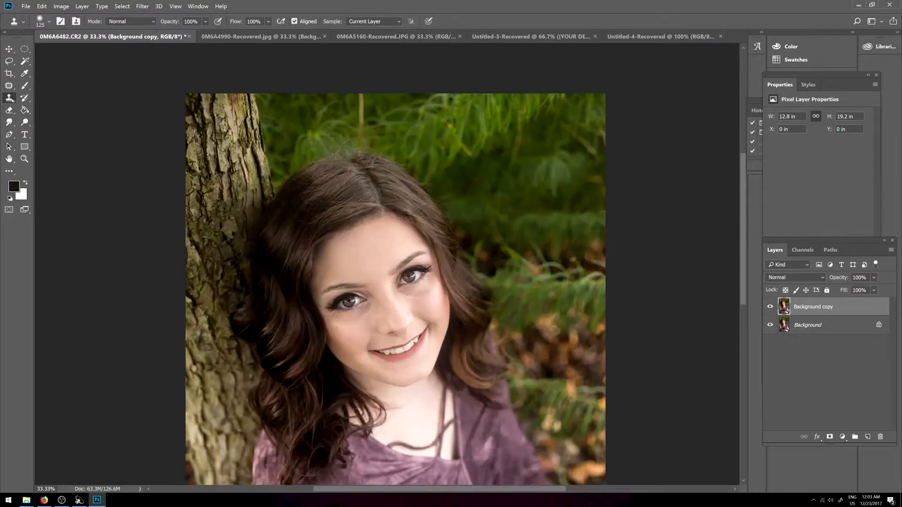
pyautogui.click(496, 245)
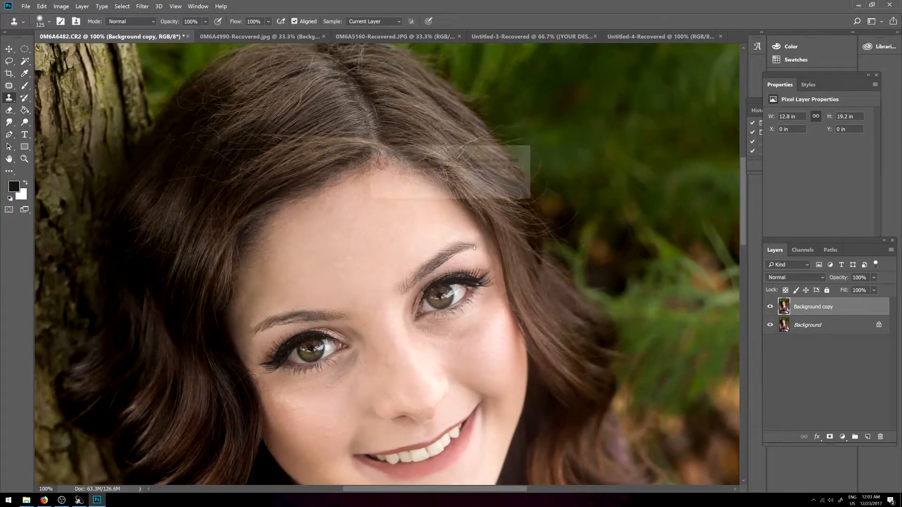
pyautogui.click(451, 190)
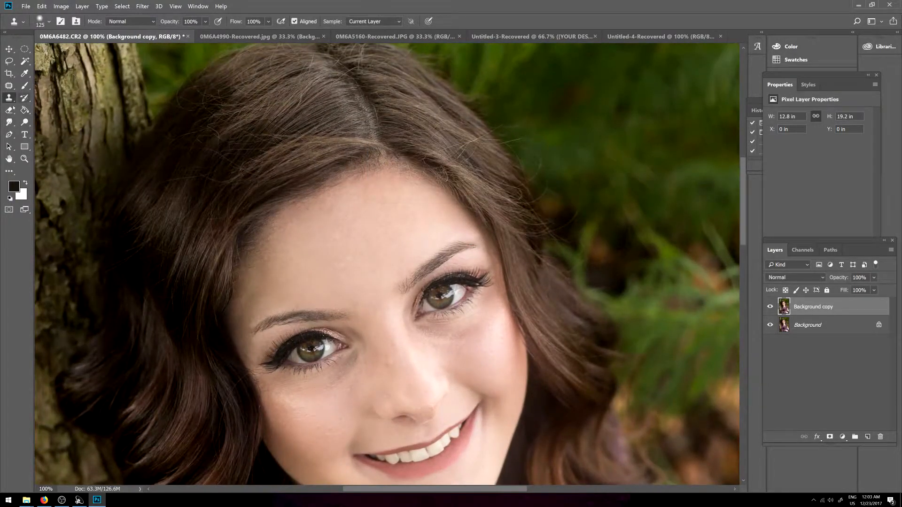
pyautogui.press('e')
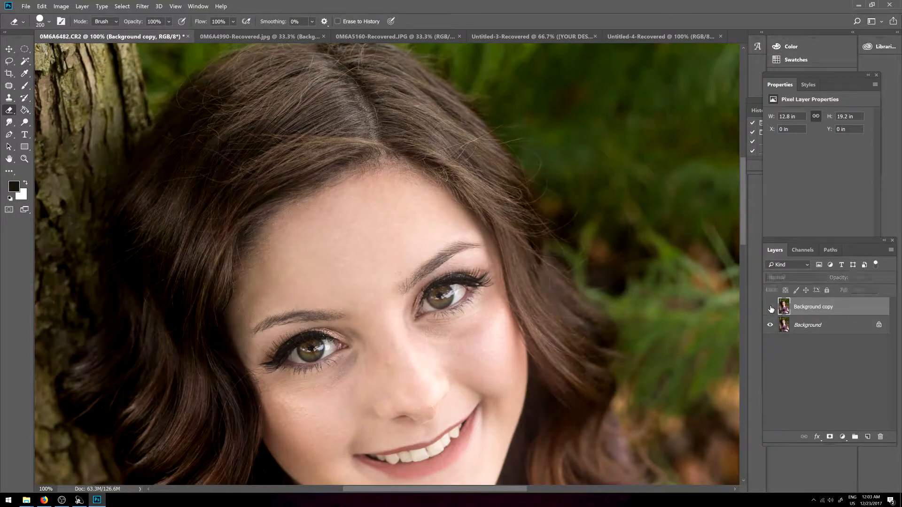
pyautogui.click(769, 325)
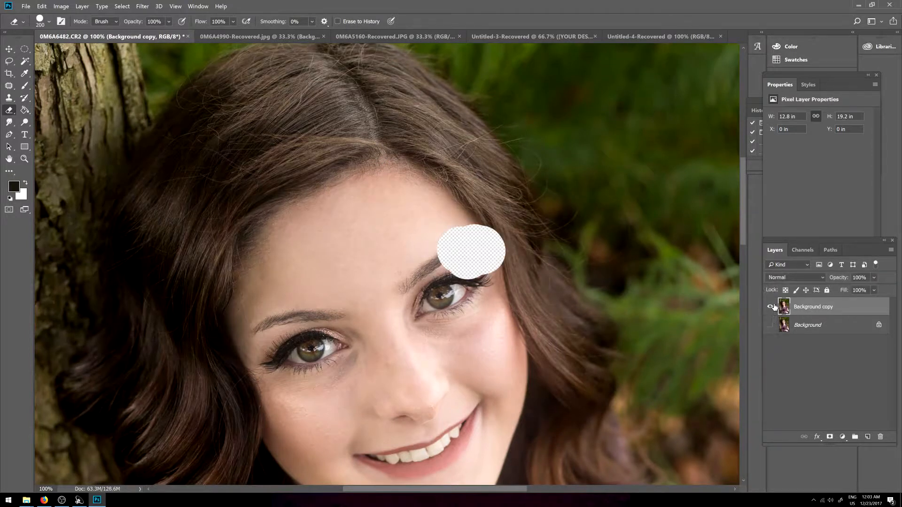
pyautogui.click(772, 325)
pyautogui.click(772, 325)
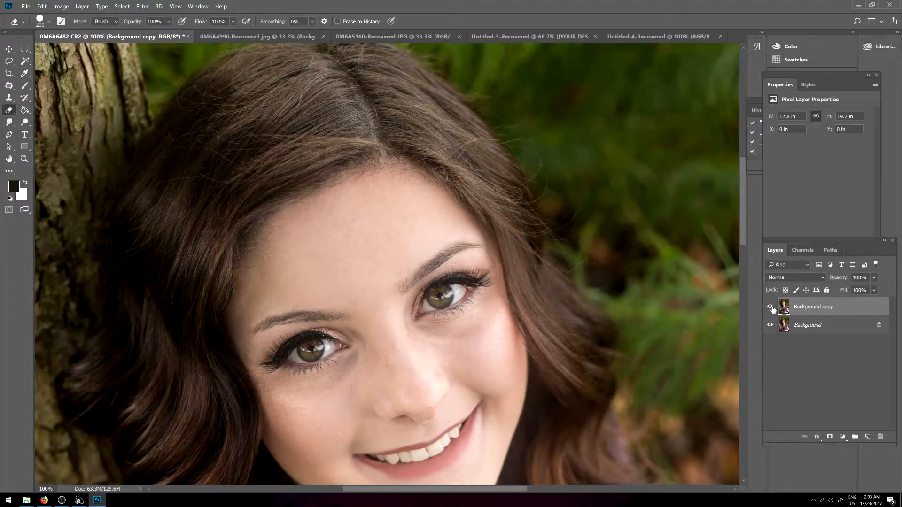
# Step: Compare the restored right-hand eyebrow with the original by toggling the Background copy layer
pyautogui.click(769, 314)
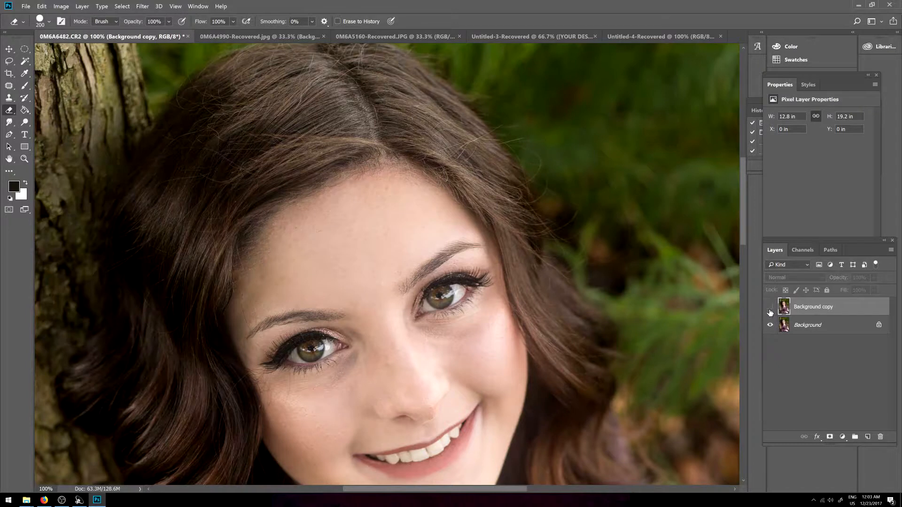
pyautogui.click(769, 307)
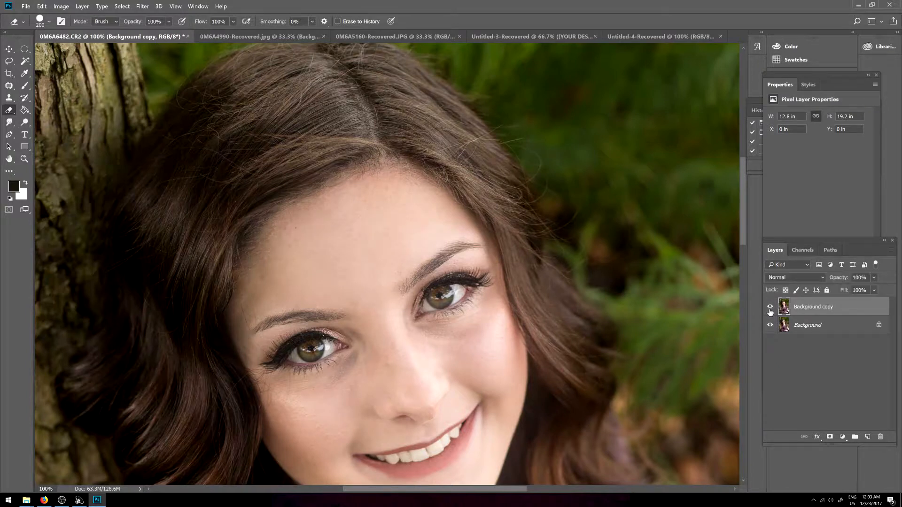
pyautogui.click(769, 310)
pyautogui.click(769, 310)
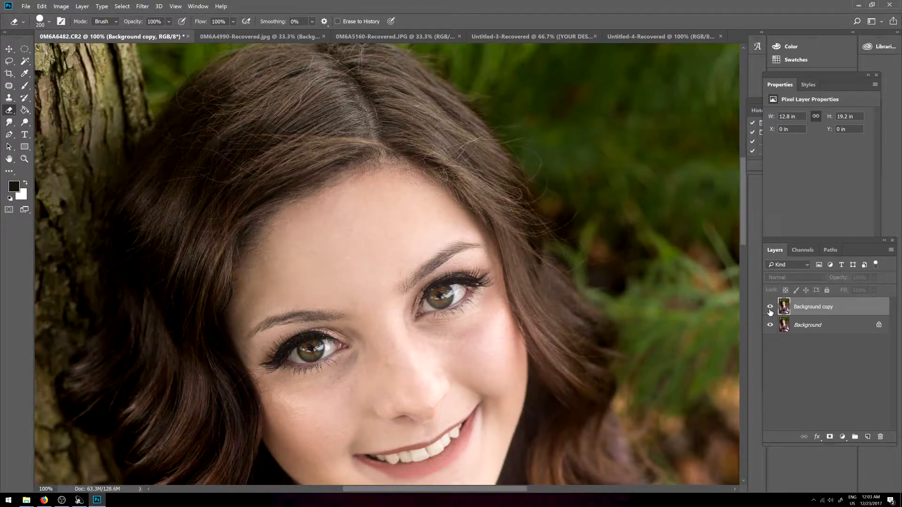
# Step: Merge the Background copy and Background layers and duplicate the merged layer as Background copy
pyautogui.click(817, 324)
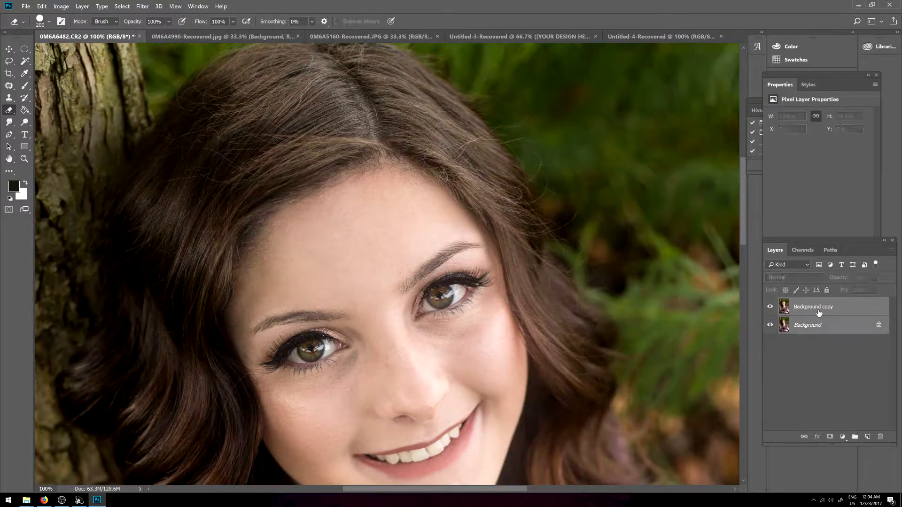
pyautogui.rightClick(818, 311)
pyautogui.click(834, 236)
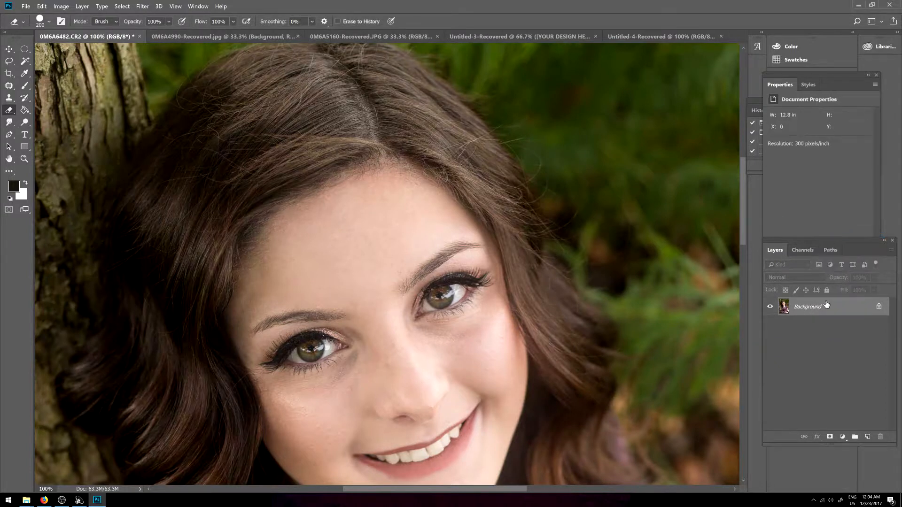
pyautogui.rightClick(825, 303)
pyautogui.click(844, 313)
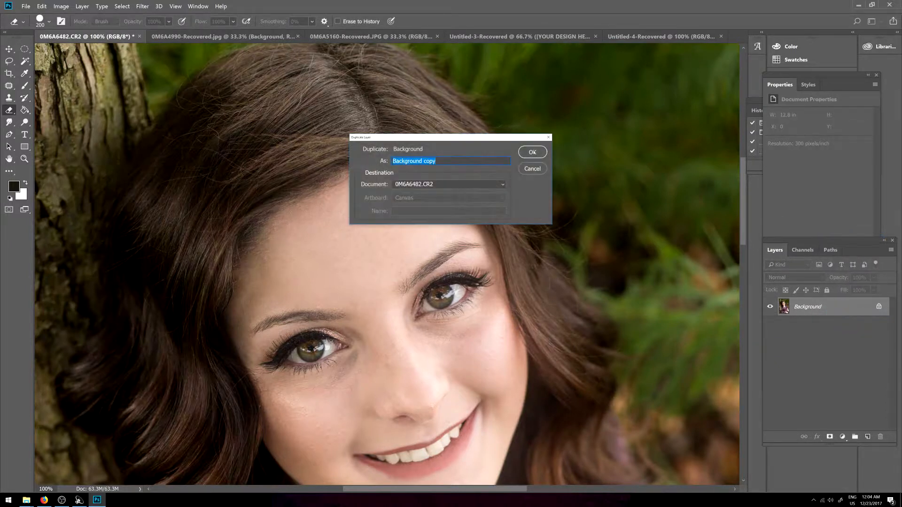
pyautogui.click(531, 150)
# Step: Heal the skin beside the right-hand eye and trim the outer tip of its eyebrow with the Spot Healing Brush
pyautogui.hotkey('ctrl', '+')
pyautogui.hotkey('ctrl', '+')
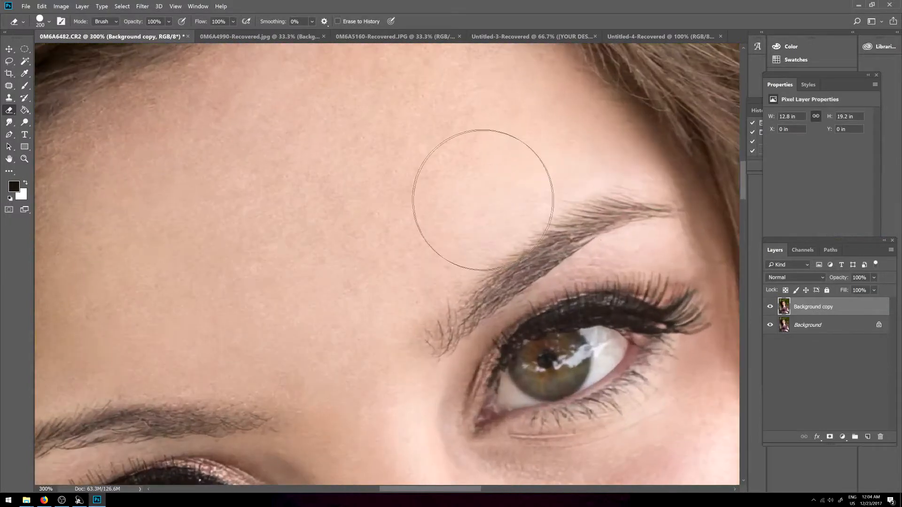
pyautogui.click(9, 85)
pyautogui.rightClick(9, 85)
pyautogui.click(47, 85)
pyautogui.hscroll(5, 387, 265)
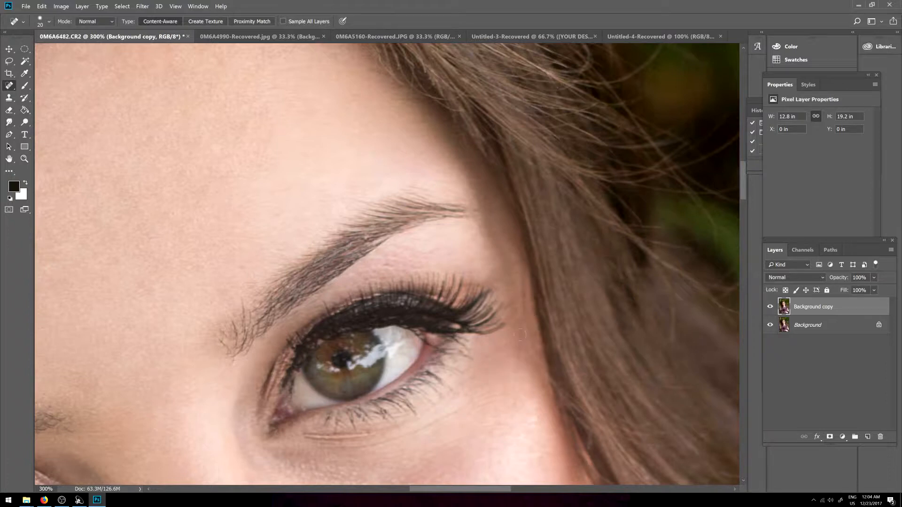
pyautogui.moveTo(522, 316); pyautogui.dragTo(510, 384)
pyautogui.moveTo(474, 203); pyautogui.dragTo(467, 225)
pyautogui.moveTo(466, 202); pyautogui.dragTo(467, 219)
# Step: Heal the stray hairs at the inner end of the right-hand eyebrow
pyautogui.hotkey('ctrl', '-')
pyautogui.hotkey('ctrl', '-')
pyautogui.hotkey('ctrl', '-')
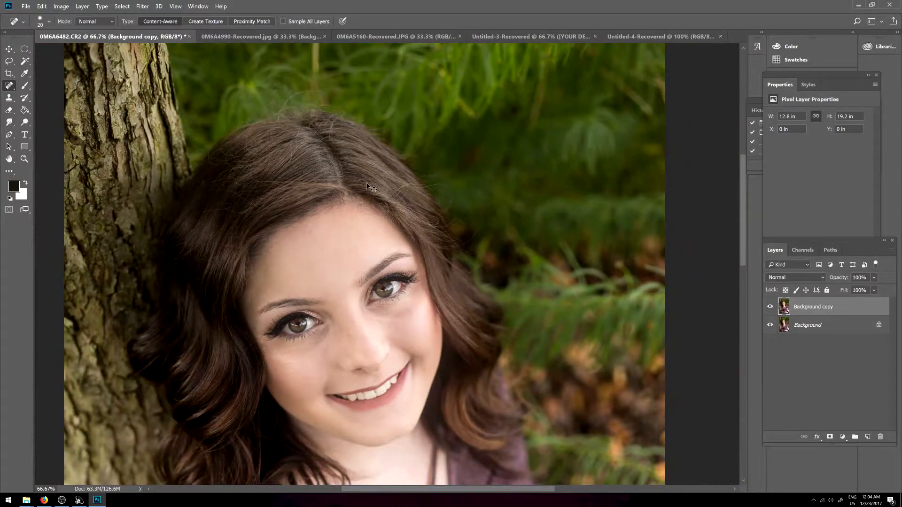
pyautogui.hotkey('ctrl', '+')
pyautogui.hotkey('ctrl', '+')
pyautogui.hotkey('ctrl', '+')
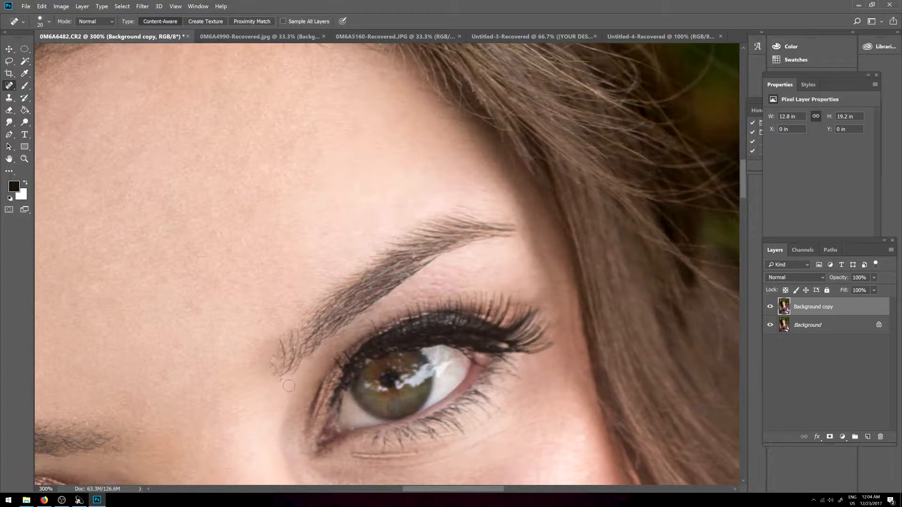
pyautogui.moveTo(262, 362)
pyautogui.mouseDown()
pyautogui.moveTo(281, 333)
pyautogui.moveTo(266, 371)
pyautogui.mouseUp()
pyautogui.hscroll(-5, 445, 459)
pyautogui.scroll(-4, 445, 460)
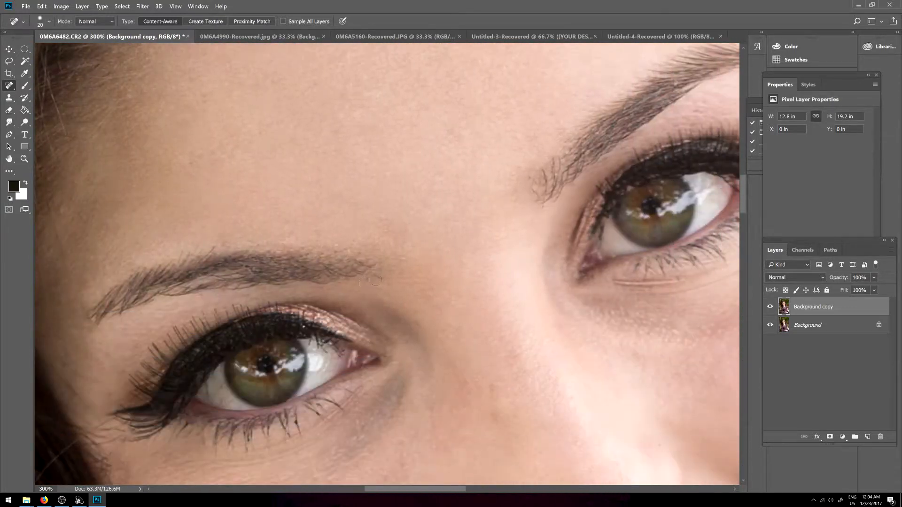
# Step: Heal the stray hairs at the inner end and along the edges of the left-hand eyebrow with the Spot Healing Brush
pyautogui.moveTo(376, 278); pyautogui.dragTo(373, 277)
pyautogui.click(313, 288)
pyautogui.moveTo(294, 289)
pyautogui.mouseDown()
pyautogui.moveTo(240, 288)
pyautogui.moveTo(255, 286)
pyautogui.mouseUp()
pyautogui.press('space')
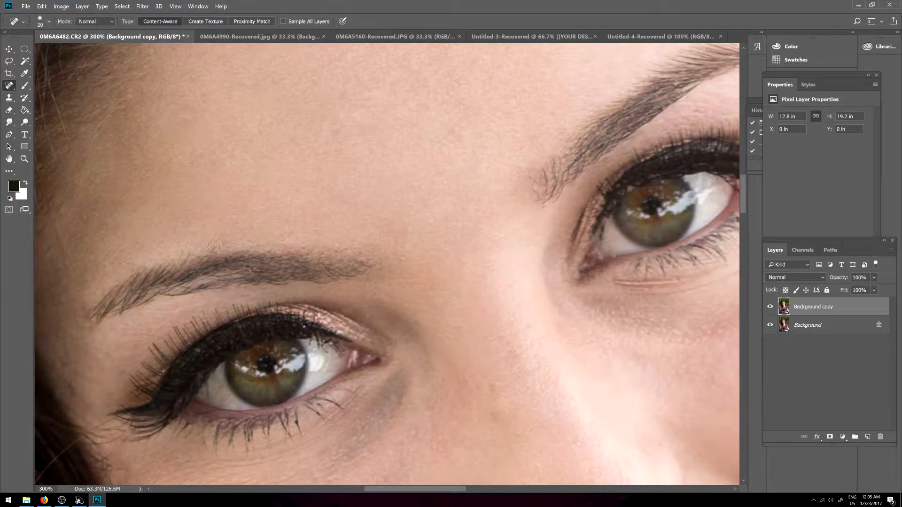
pyautogui.moveTo(189, 249); pyautogui.dragTo(168, 256)
pyautogui.click(545, 209)
# Step: Heal the fine stray hairs along the hairline below the left-hand eye's outer corner
pyautogui.moveTo(390, 271)
pyautogui.mouseDown()
pyautogui.moveTo(389, 118)
pyautogui.moveTo(672, 84)
pyautogui.mouseUp()
pyautogui.moveTo(352, 198)
pyautogui.mouseDown()
pyautogui.moveTo(375, 217)
pyautogui.moveTo(348, 263)
pyautogui.mouseUp()
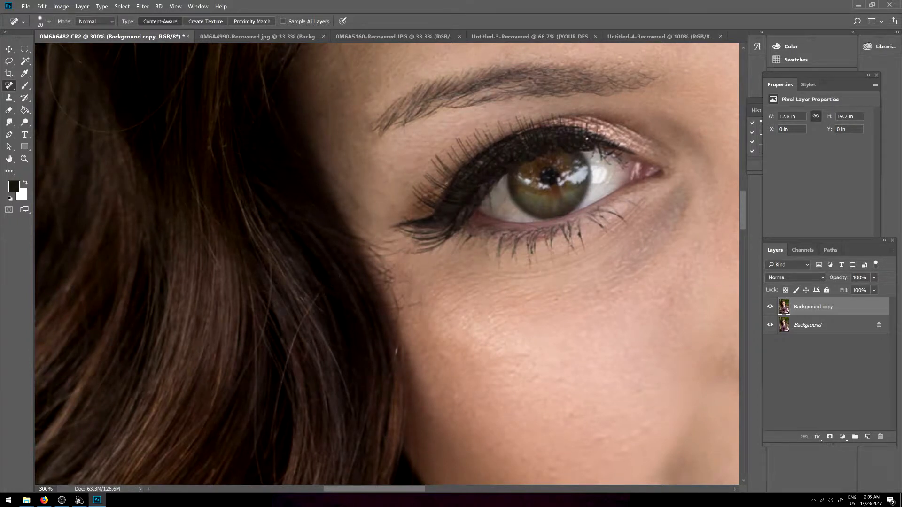
pyautogui.scroll(-3, 287, 328)
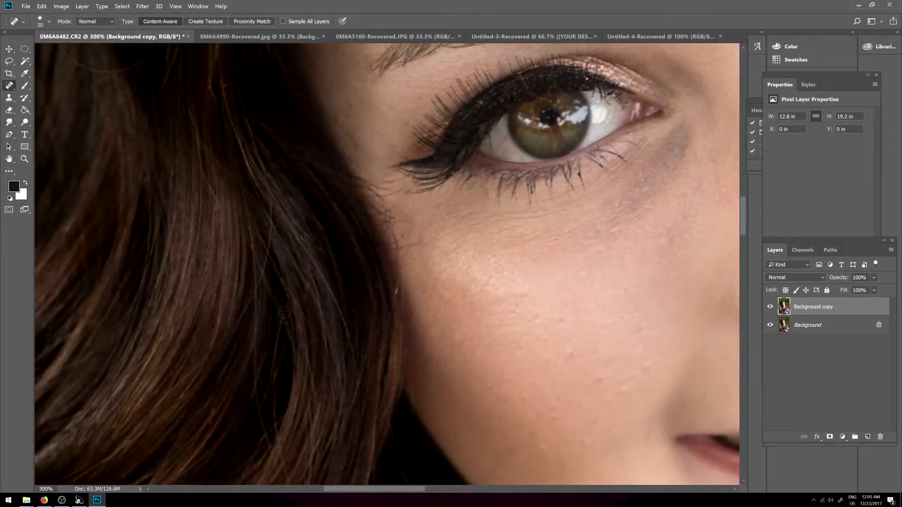
pyautogui.click(404, 221)
pyautogui.moveTo(400, 236); pyautogui.dragTo(400, 252)
pyautogui.moveTo(373, 195)
pyautogui.mouseDown()
pyautogui.moveTo(393, 230)
pyautogui.moveTo(402, 202)
pyautogui.mouseUp()
pyautogui.moveTo(374, 176)
pyautogui.mouseDown()
pyautogui.moveTo(383, 195)
pyautogui.moveTo(380, 156)
pyautogui.moveTo(392, 207)
pyautogui.mouseUp()
# Step: Patch the leftover hair traces between the hairline and the left-hand eye's outer corner with the Patch tool
pyautogui.rightClick(9, 86)
pyautogui.click(48, 103)
pyautogui.moveTo(392, 206); pyautogui.dragTo(407, 199)
pyautogui.click(389, 147)
# Step: Patch the uneven skin on the temple between the hairline and the outer end of the left-hand eyebrow, and clear the selection
pyautogui.scroll(2, 338, 123)
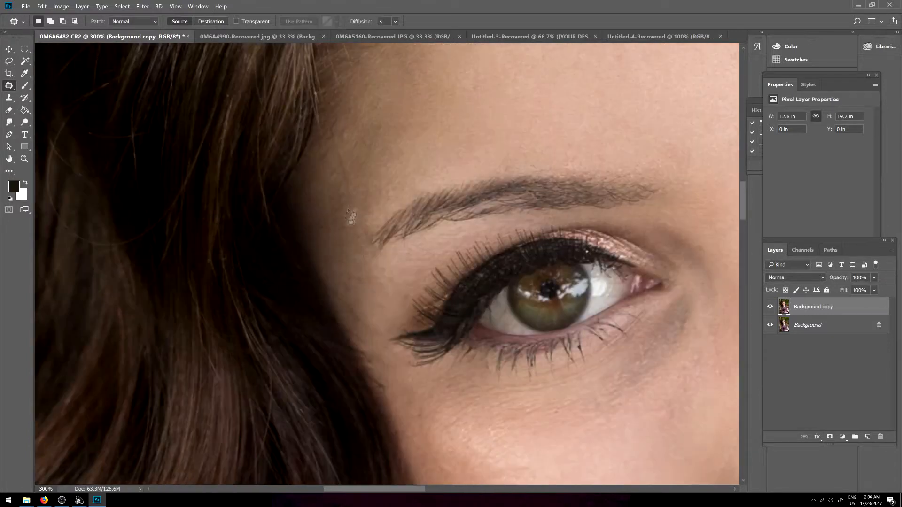
pyautogui.moveTo(340, 264); pyautogui.dragTo(353, 241)
pyautogui.moveTo(330, 211)
pyautogui.mouseDown()
pyautogui.moveTo(353, 188)
pyautogui.moveTo(332, 211)
pyautogui.moveTo(335, 165)
pyautogui.mouseUp()
pyautogui.click(362, 181)
pyautogui.scroll(-2, 437, 180)
pyautogui.scroll(-1, 442, 183)
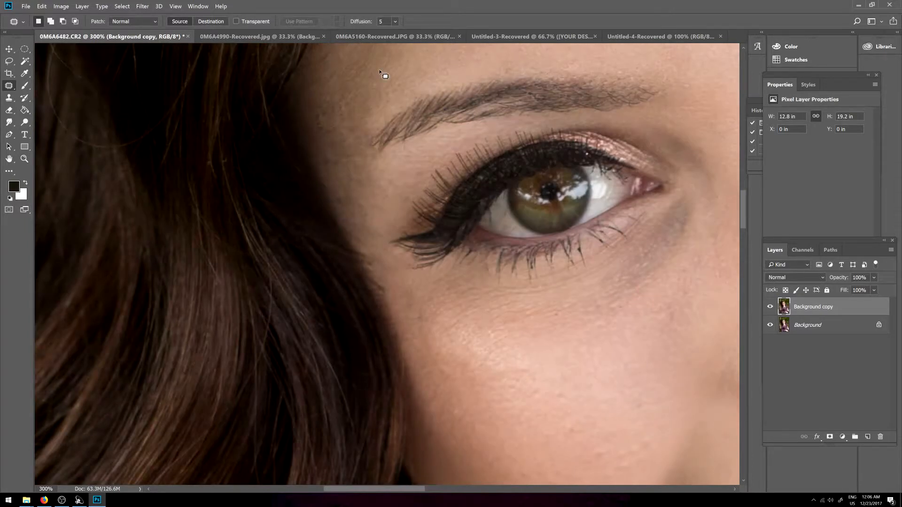
pyautogui.scroll(1, 328, 185)
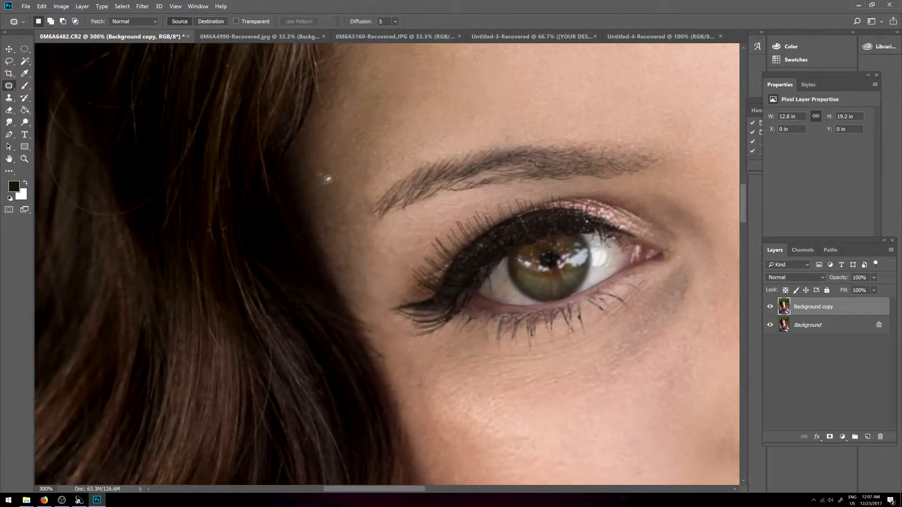
pyautogui.moveTo(321, 161)
pyautogui.mouseDown()
pyautogui.moveTo(322, 185)
pyautogui.moveTo(331, 177)
pyautogui.mouseUp()
pyautogui.moveTo(312, 211); pyautogui.dragTo(324, 218)
pyautogui.moveTo(335, 261); pyautogui.dragTo(361, 279)
pyautogui.moveTo(339, 226)
pyautogui.mouseDown()
pyautogui.moveTo(359, 232)
pyautogui.moveTo(334, 229)
pyautogui.mouseUp()
pyautogui.hotkey('ctrl', 'd')
# Step: Review the retouching on the whole portrait and around both eyes, cheeks and forehead up close
pyautogui.hotkey('ctrl', '+')
pyautogui.hotkey('ctrl', '0')
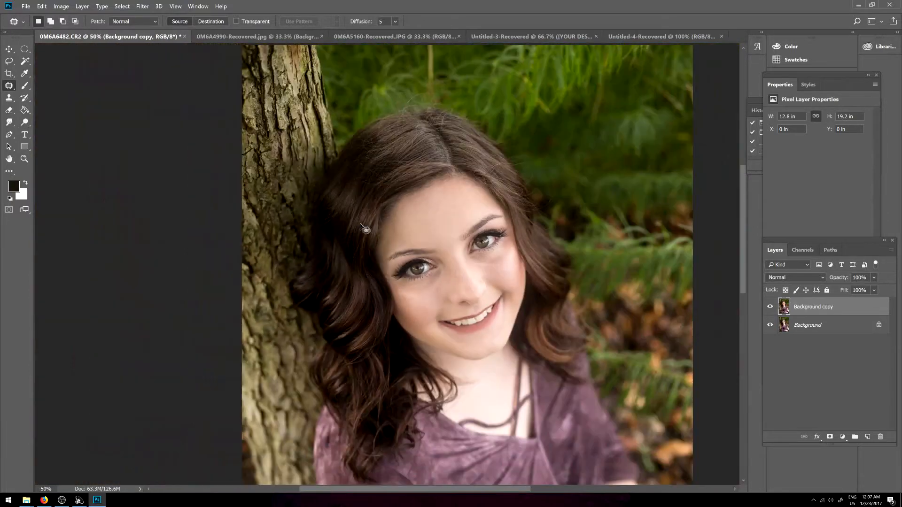
pyautogui.scroll(-1, 730, 301)
pyautogui.hotkey('ctrl', '+')
pyautogui.hotkey('ctrl', '+')
pyautogui.hotkey('ctrl', '+')
pyautogui.hotkey('ctrl', '+')
pyautogui.hotkey('ctrl', '+')
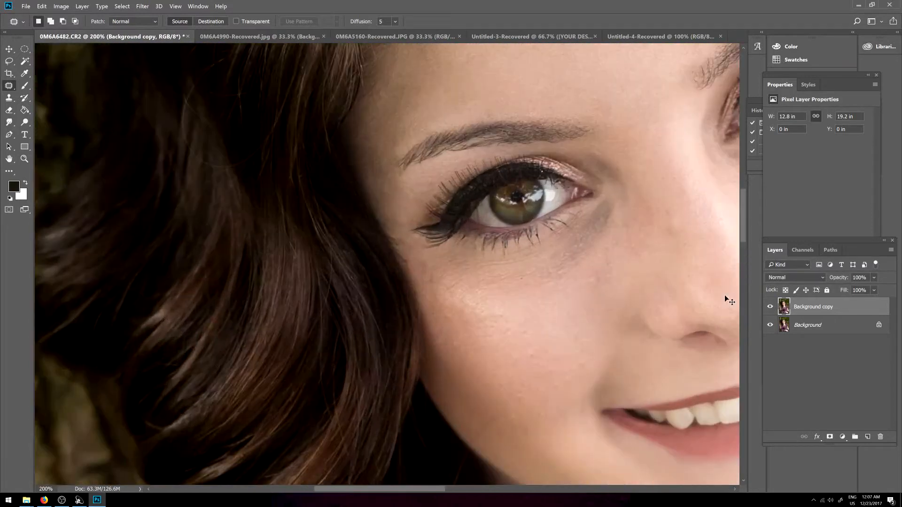
pyautogui.moveTo(340, 490); pyautogui.dragTo(371, 492)
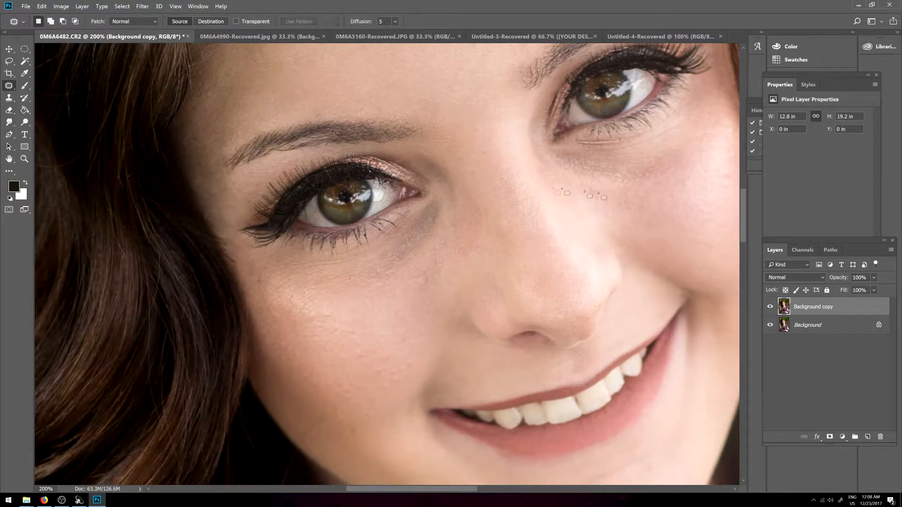
pyautogui.scroll(5, 650, 233)
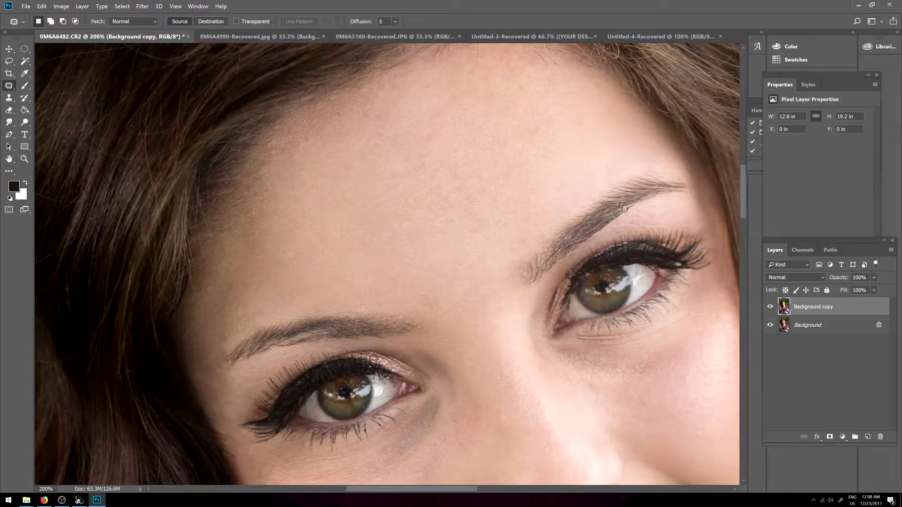
# Step: Clean up the lower edge of the right-hand eyebrow's arch with the Patch tool and Spot Healing Brush
pyautogui.moveTo(620, 206); pyautogui.dragTo(618, 208)
pyautogui.hotkey('ctrl', 'd')
pyautogui.hotkey('ctrl', '+')
pyautogui.hotkey('ctrl', '+')
pyautogui.moveTo(629, 212); pyautogui.dragTo(178, 322)
pyautogui.rightClick(9, 86)
pyautogui.click(52, 85)
pyautogui.press('[')
pyautogui.click(390, 255)
# Step: Examine the overall portrait at 66.67% for remaining skin and hair flaws
pyautogui.hotkey('ctrl', '-')
pyautogui.hotkey('ctrl', '-')
pyautogui.hotkey('ctrl', '-')
pyautogui.hotkey('ctrl', '-')
pyautogui.press(']')
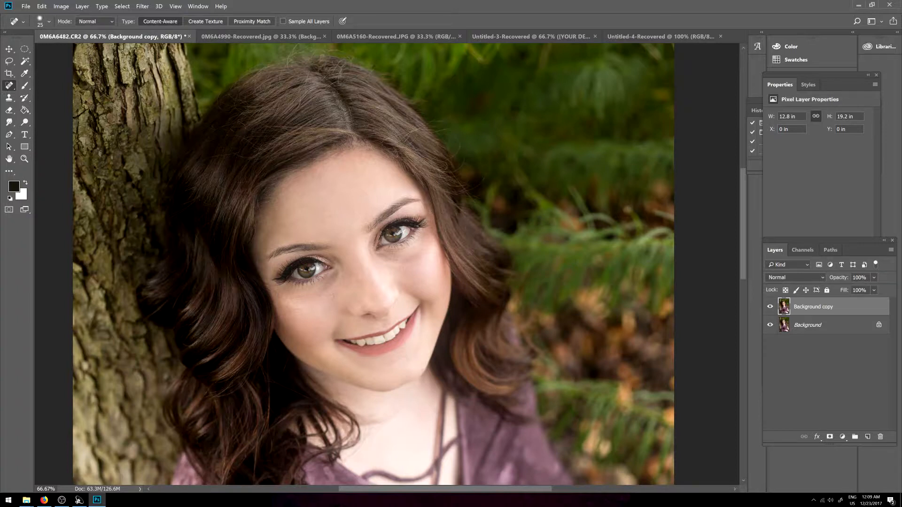
pyautogui.scroll(-2, 312, 276)
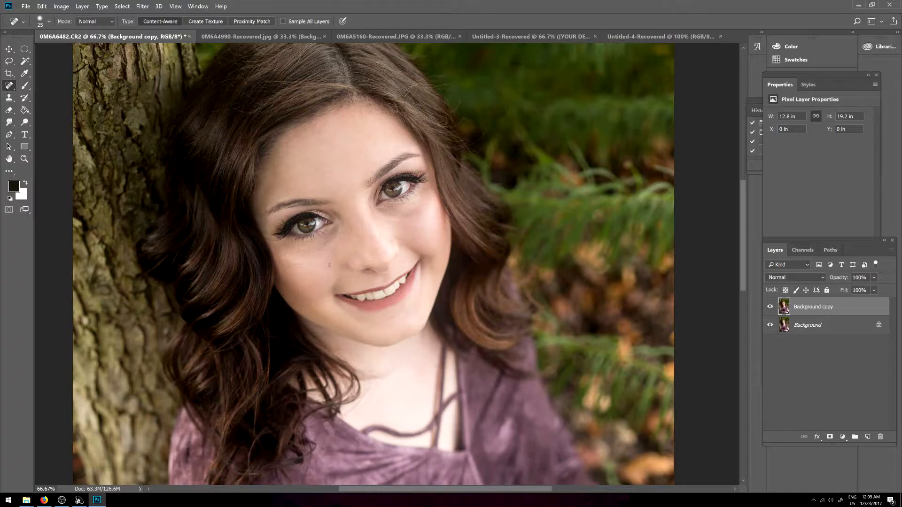
pyautogui.scroll(2, 334, 249)
# Step: Outline a tiny area on the bridge of the nose with the Patch tool
pyautogui.hotkey('ctrl', '+')
pyautogui.hotkey('ctrl', '+')
pyautogui.hotkey('ctrl', '+')
pyautogui.rightClick(9, 85)
pyautogui.click(47, 103)
pyautogui.moveTo(225, 293)
pyautogui.mouseDown()
pyautogui.moveTo(231, 390)
pyautogui.moveTo(225, 293)
pyautogui.mouseUp()
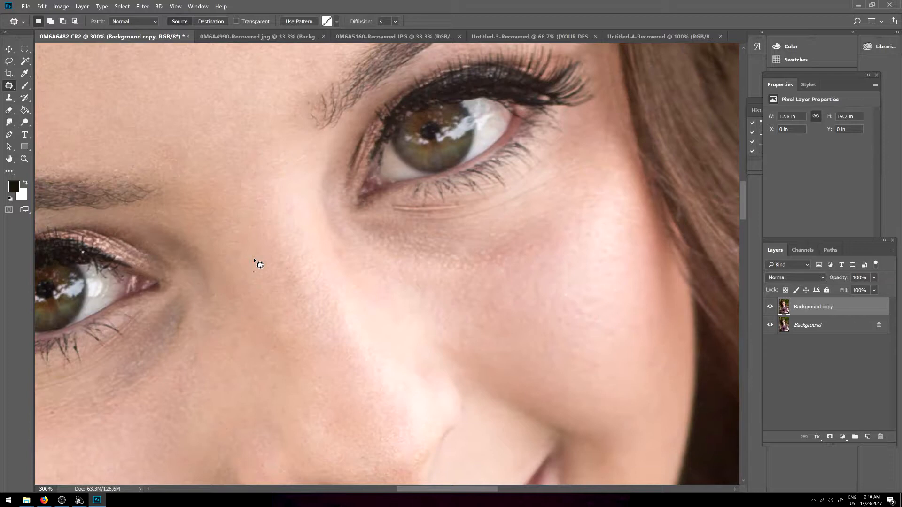
# Step: Compare the face in the overall view and at 200% for remaining blemishes
pyautogui.hotkey('ctrl', '-')
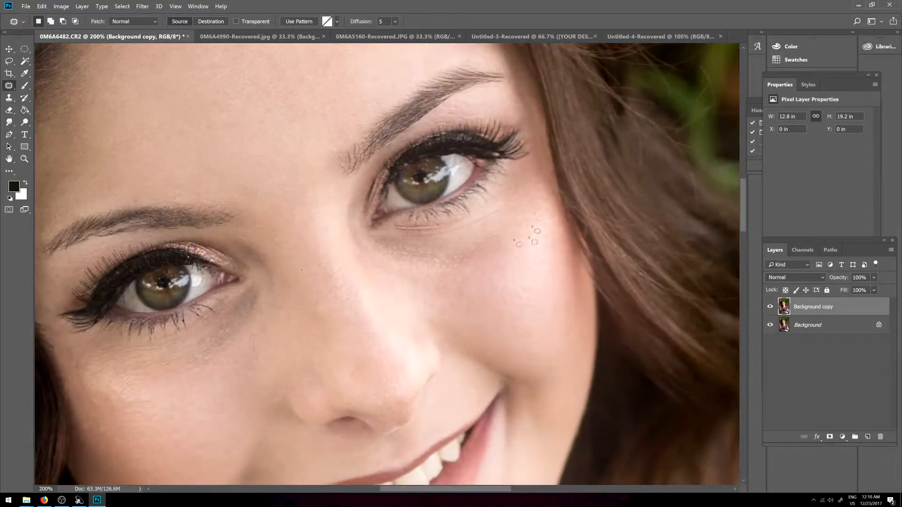
pyautogui.hotkey('ctrl', '-')
pyautogui.hotkey('ctrl', '-')
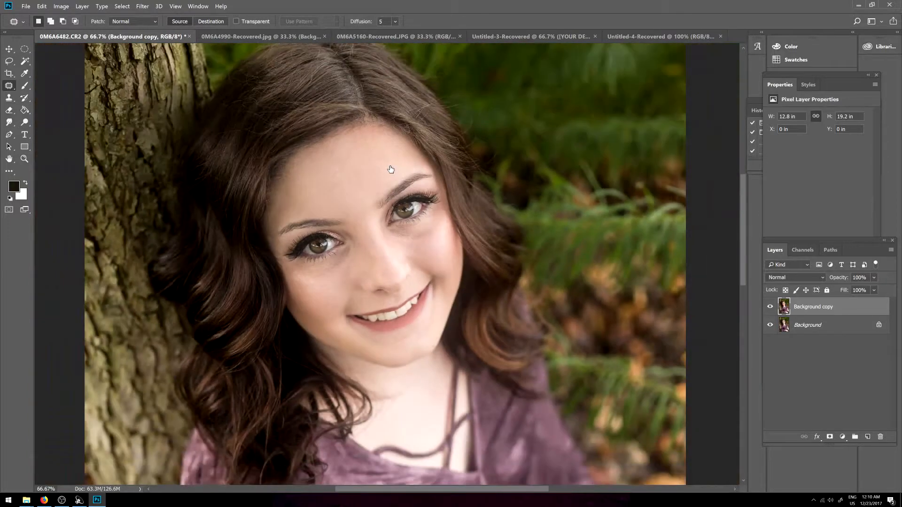
pyautogui.hotkey('ctrl', '+')
pyautogui.hotkey('ctrl', '+')
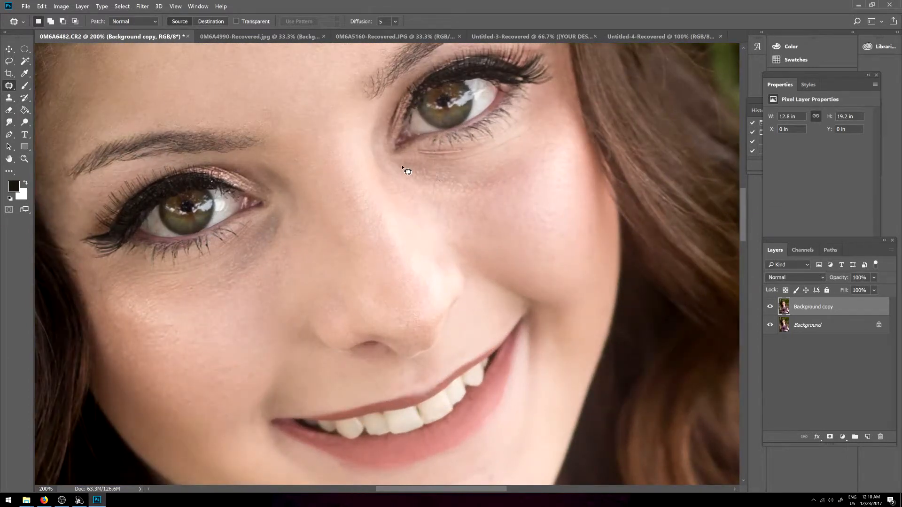
pyautogui.scroll(1, 282, 213)
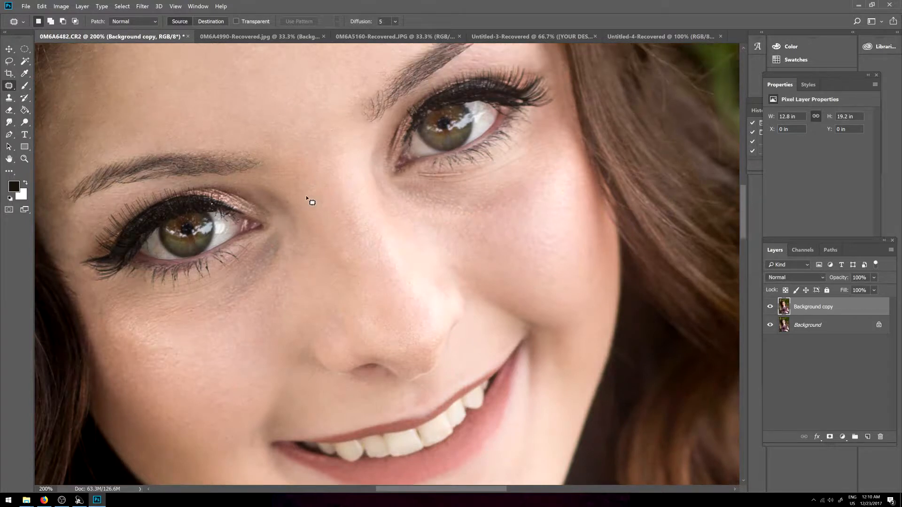
pyautogui.scroll(1, 302, 232)
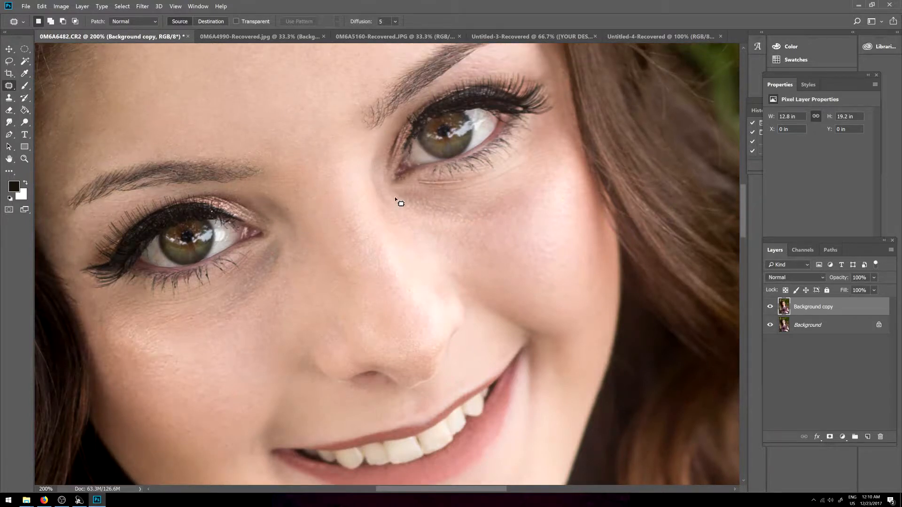
# Step: Heal the small spots beneath the left-hand eye and on the side of the nose with the Spot Healing Brush
pyautogui.scroll(-2, 163, 231)
pyautogui.rightClick(9, 85)
pyautogui.click(61, 86)
pyautogui.click(192, 275)
pyautogui.click(191, 274)
pyautogui.scroll(-2, 368, 238)
pyautogui.click(353, 239)
pyautogui.click(335, 240)
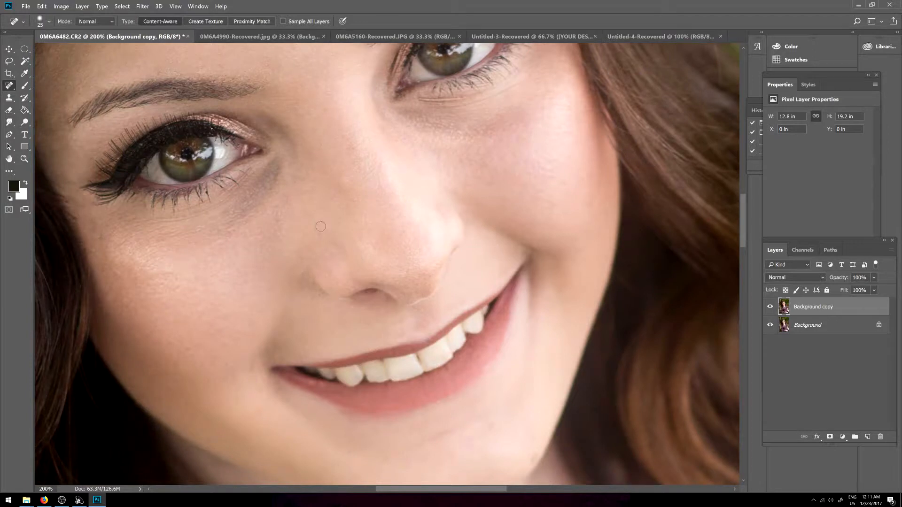
pyautogui.click(353, 239)
# Step: Heal the blemishes below the lower lip and along the chin and right-hand jawline
pyautogui.scroll(-2, 400, 209)
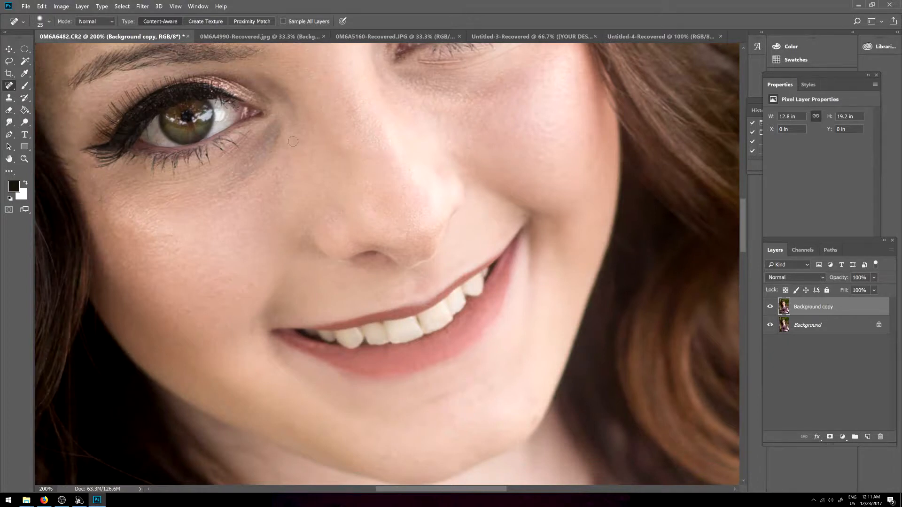
pyautogui.scroll(-3, 403, 189)
pyautogui.click(491, 336)
pyautogui.moveTo(415, 353); pyautogui.dragTo(487, 326)
pyautogui.click(413, 332)
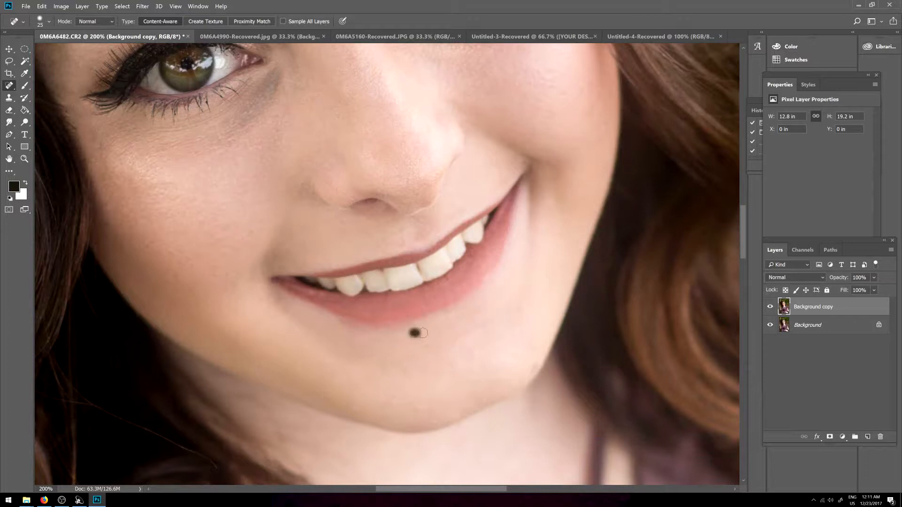
pyautogui.click(467, 332)
pyautogui.click(378, 399)
pyautogui.click(533, 365)
pyautogui.click(532, 345)
pyautogui.click(517, 306)
# Step: Heal the cluster of small blemishes on the left-hand cheek beside the corner of the mouth
pyautogui.click(237, 239)
pyautogui.click(238, 243)
pyautogui.click(239, 247)
pyautogui.click(240, 255)
pyautogui.click(238, 241)
# Step: Heal the small bumps in the skin beneath the left-hand eye
pyautogui.click(147, 157)
pyautogui.click(131, 159)
pyautogui.click(179, 128)
pyautogui.click(222, 111)
pyautogui.click(274, 122)
# Step: Heal the spots around the tip of the nose and one on the chin
pyautogui.click(431, 184)
pyautogui.click(393, 186)
pyautogui.click(391, 184)
pyautogui.click(410, 183)
pyautogui.click(410, 176)
pyautogui.click(369, 384)
# Step: Heal the remaining blemishes across the lower left-hand cheek and near the jaw
pyautogui.click(249, 279)
pyautogui.click(238, 237)
pyautogui.click(227, 255)
pyautogui.click(224, 241)
pyautogui.click(212, 231)
pyautogui.click(210, 241)
pyautogui.click(189, 258)
pyautogui.click(177, 252)
# Step: Heal the small bumps on the upper part of the left-hand cheek
pyautogui.click(177, 199)
pyautogui.click(163, 196)
pyautogui.click(166, 187)
pyautogui.click(154, 187)
pyautogui.click(177, 188)
pyautogui.click(166, 181)
pyautogui.click(131, 169)
pyautogui.click(122, 164)
# Step: Heal the remaining spots on the chin, including those below the lip and near its lower edge
pyautogui.scroll(-2, 122, 232)
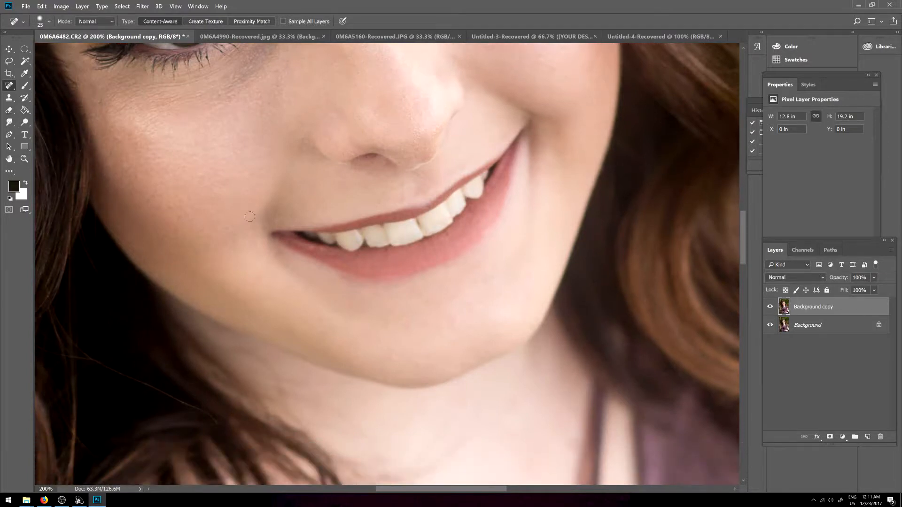
pyautogui.click(454, 316)
pyautogui.click(485, 278)
pyautogui.click(477, 263)
pyautogui.moveTo(465, 275); pyautogui.dragTo(473, 270)
pyautogui.click(356, 365)
pyautogui.scroll(-1, 324, 376)
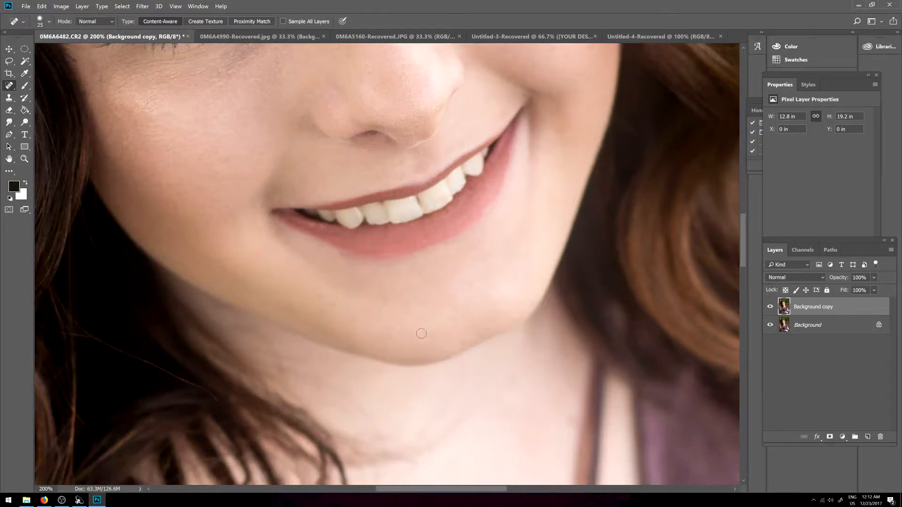
pyautogui.click(419, 340)
# Step: Remove the loose strand of hair crossing the dark gap below the left-hand jawline
pyautogui.scroll(-3, 433, 483)
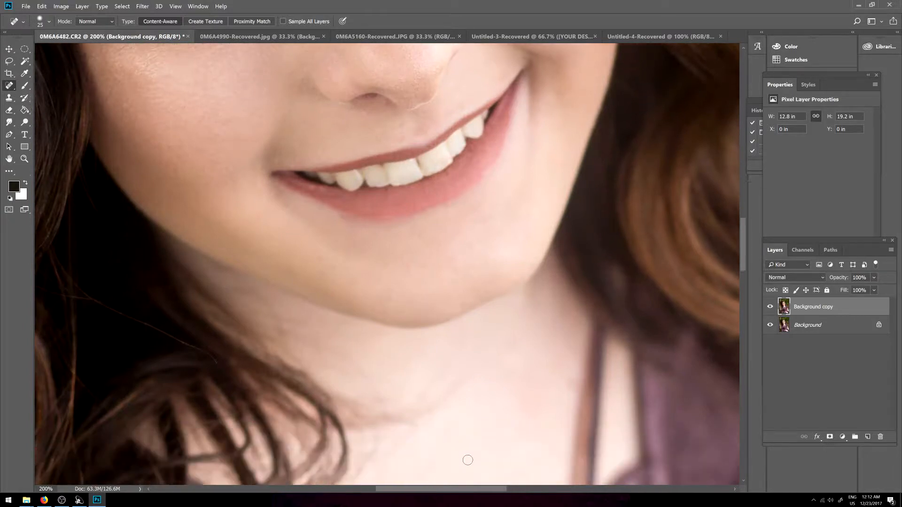
pyautogui.hscroll(-5, 447, 481)
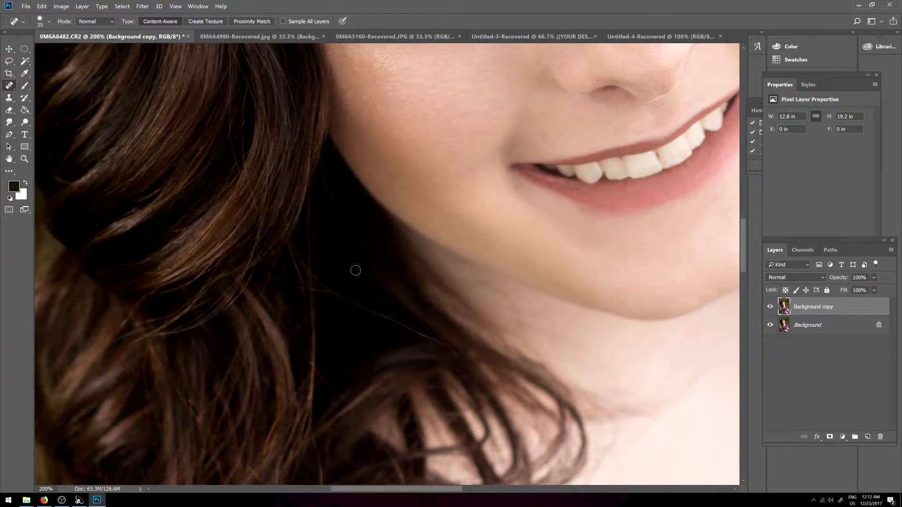
pyautogui.moveTo(352, 305); pyautogui.dragTo(453, 347)
# Step: Heal a spot on the left-hand cheek and one below the left-hand eye's outer corner
pyautogui.scroll(3, 465, 269)
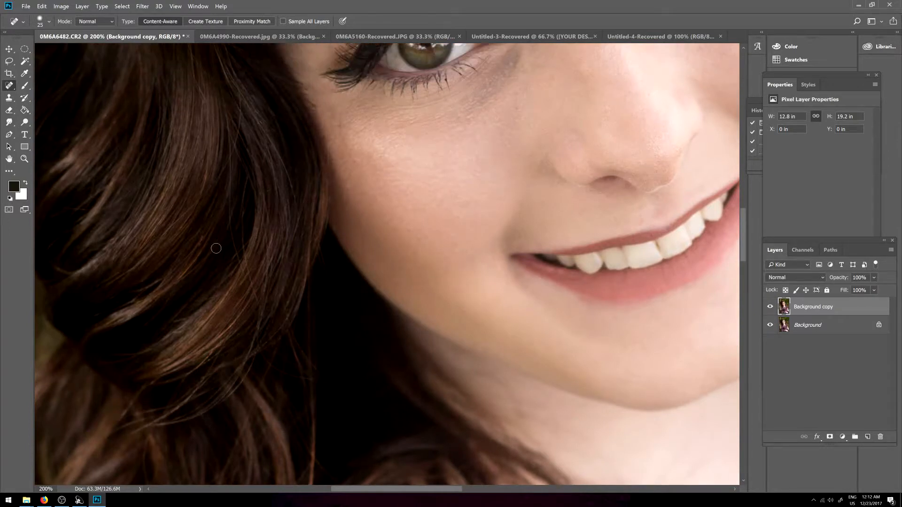
pyautogui.scroll(2, 255, 242)
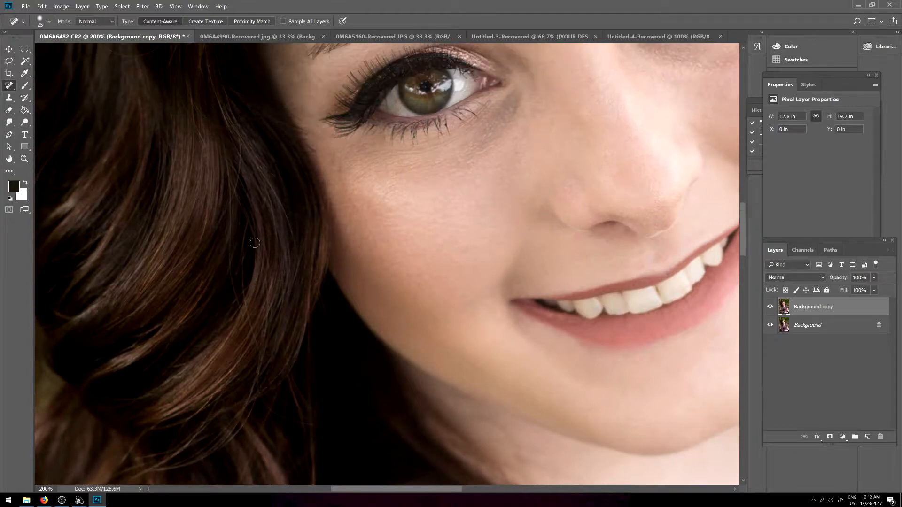
pyautogui.scroll(2, 294, 217)
pyautogui.click(385, 303)
pyautogui.scroll(2, 329, 221)
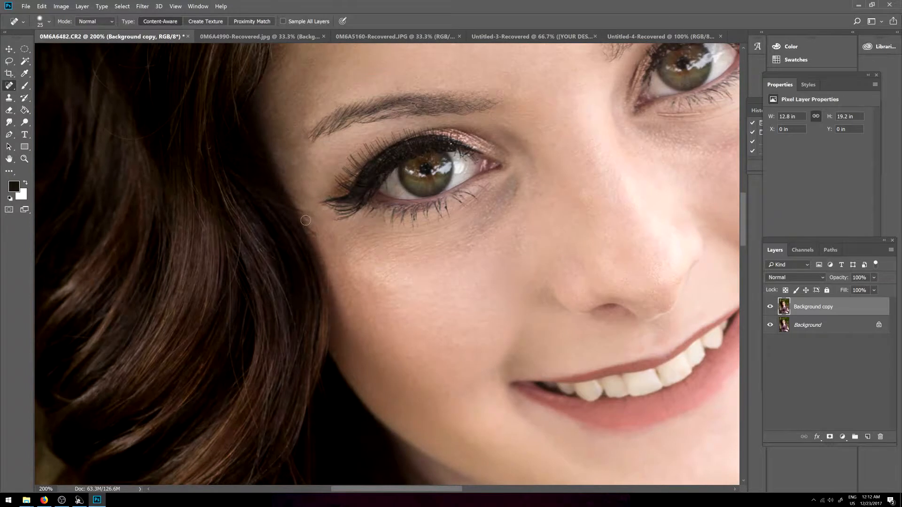
pyautogui.scroll(2, 352, 202)
pyautogui.scroll(2, 305, 210)
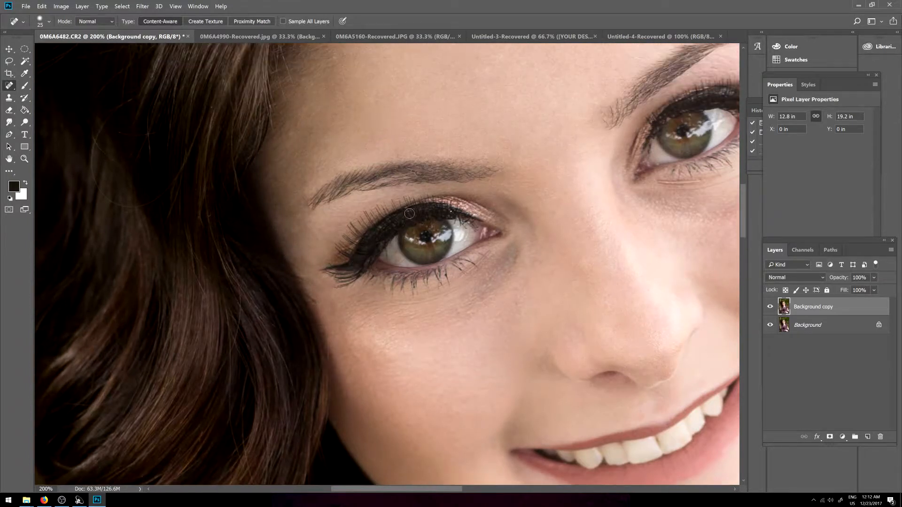
pyautogui.scroll(1, 409, 213)
pyautogui.click(330, 301)
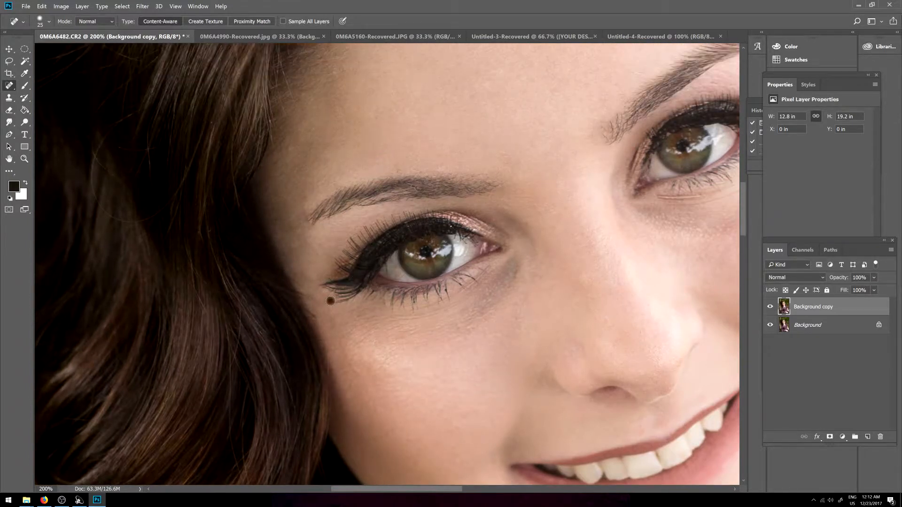
# Step: Heal a spot on the nose and smooth the rough texture on its tip with the Patch tool
pyautogui.moveTo(386, 490); pyautogui.dragTo(433, 490)
pyautogui.click(360, 346)
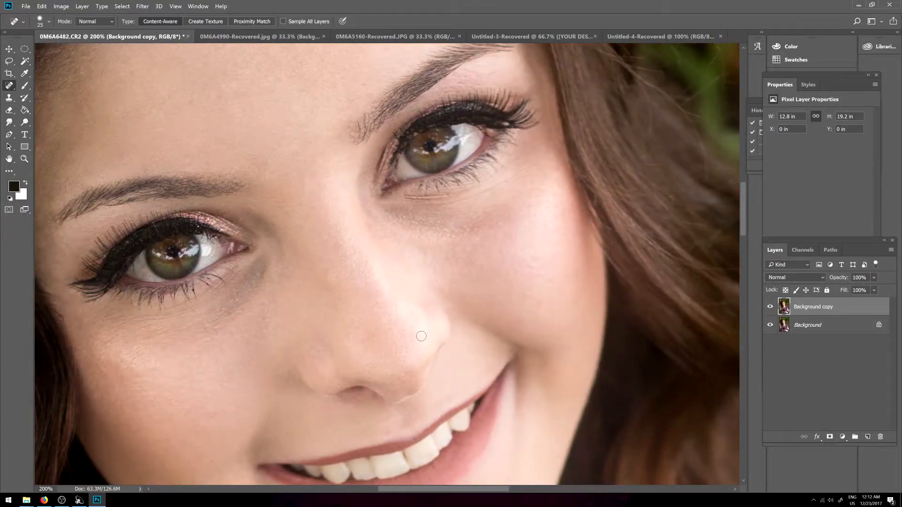
pyautogui.rightClick(13, 87)
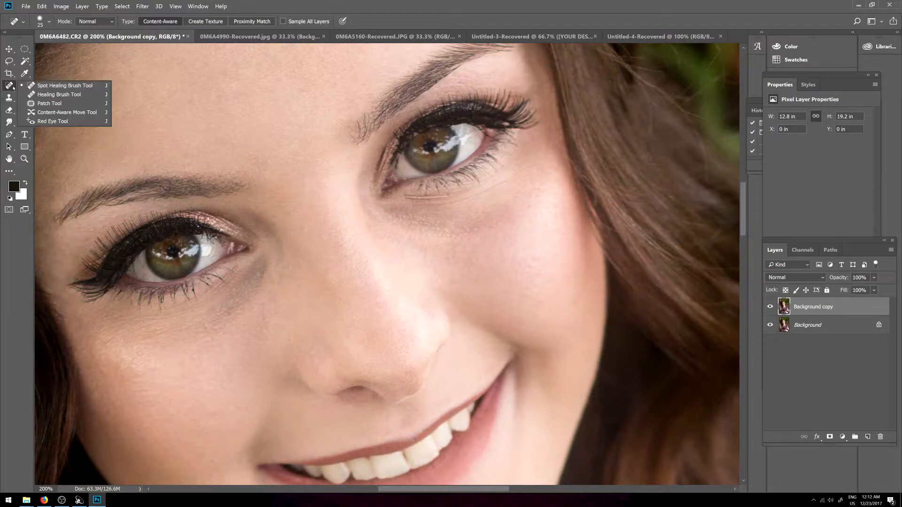
pyautogui.click(47, 104)
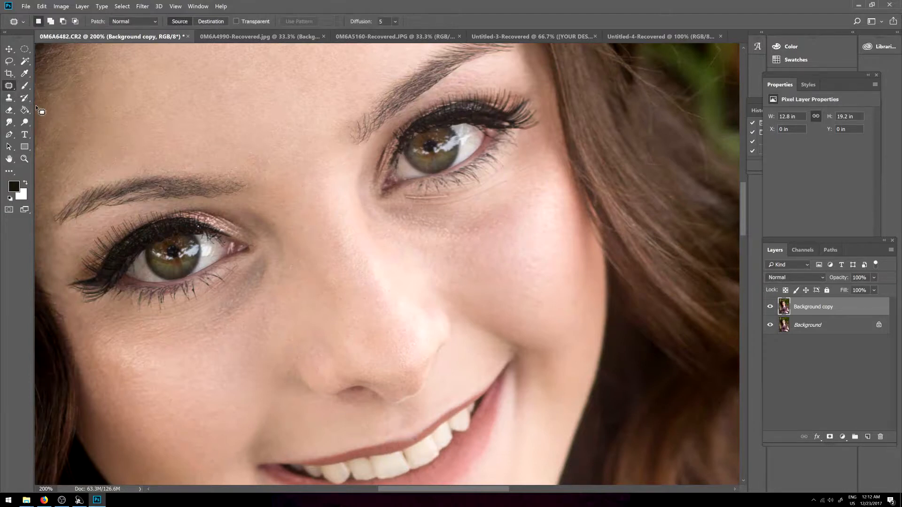
pyautogui.moveTo(422, 356)
pyautogui.mouseDown()
pyautogui.moveTo(412, 373)
pyautogui.moveTo(413, 353)
pyautogui.mouseUp()
pyautogui.moveTo(399, 364); pyautogui.dragTo(397, 358)
pyautogui.moveTo(389, 369); pyautogui.dragTo(419, 368)
pyautogui.click(402, 381)
pyautogui.moveTo(420, 363)
pyautogui.mouseDown()
pyautogui.moveTo(417, 351)
pyautogui.moveTo(401, 374)
pyautogui.mouseUp()
pyautogui.click(413, 367)
pyautogui.moveTo(402, 368); pyautogui.dragTo(402, 356)
pyautogui.click(398, 371)
# Step: Patch the uneven skin on the left-hand side of the nose around the nostril
pyautogui.moveTo(330, 357)
pyautogui.mouseDown()
pyautogui.moveTo(310, 361)
pyautogui.moveTo(328, 330)
pyautogui.mouseUp()
pyautogui.click(326, 381)
pyautogui.moveTo(308, 367); pyautogui.dragTo(322, 368)
pyautogui.moveTo(318, 364); pyautogui.dragTo(326, 341)
pyautogui.click(321, 339)
# Step: Patch the small marks between the nose and the left-hand under-eye area
pyautogui.moveTo(271, 301)
pyautogui.mouseDown()
pyautogui.moveTo(263, 307)
pyautogui.moveTo(273, 306)
pyautogui.mouseUp()
pyautogui.moveTo(269, 306); pyautogui.dragTo(263, 317)
pyautogui.click(262, 319)
pyautogui.scroll(2, 327, 306)
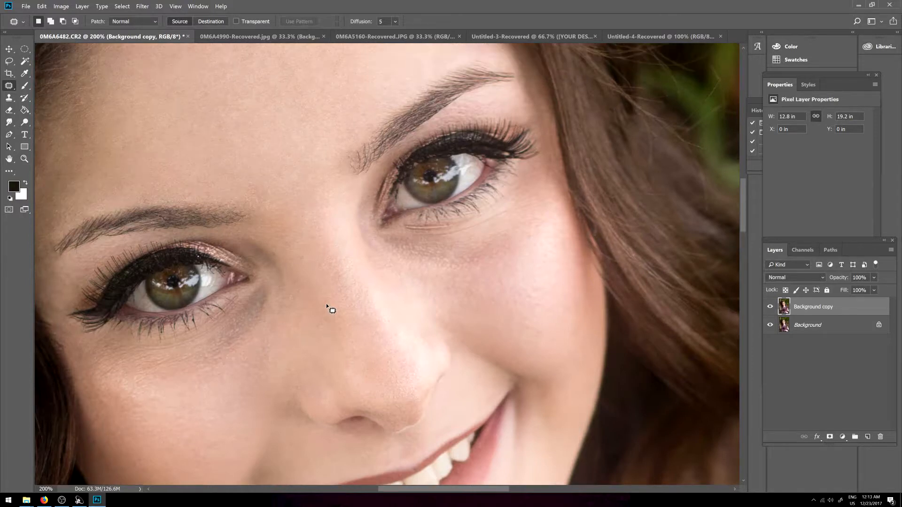
# Step: Merge the retouched copy into the Background layer and duplicate the merged Background for further retouching
pyautogui.hotkey('ctrl', '-')
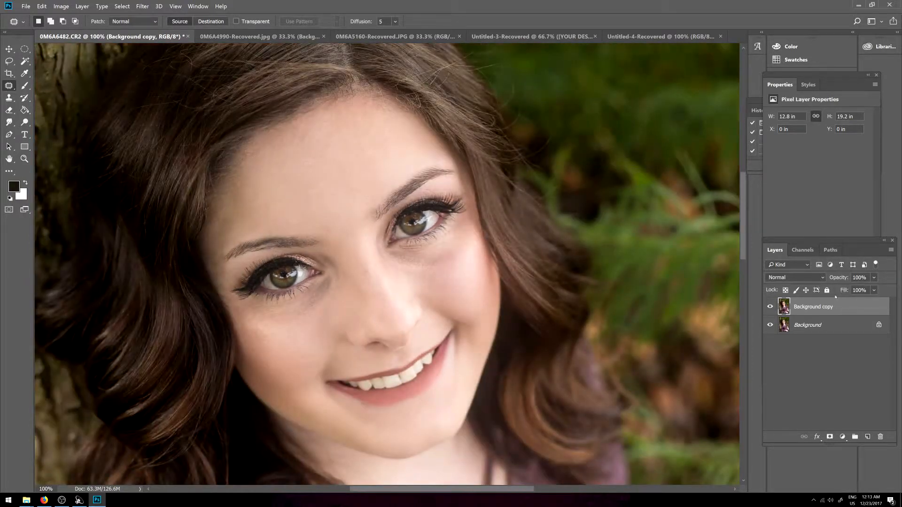
pyautogui.click(768, 307)
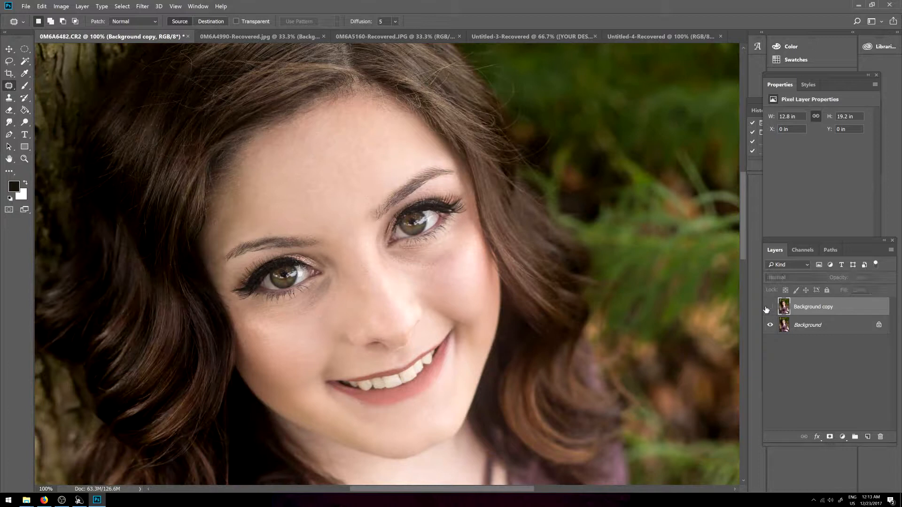
pyautogui.click(769, 307)
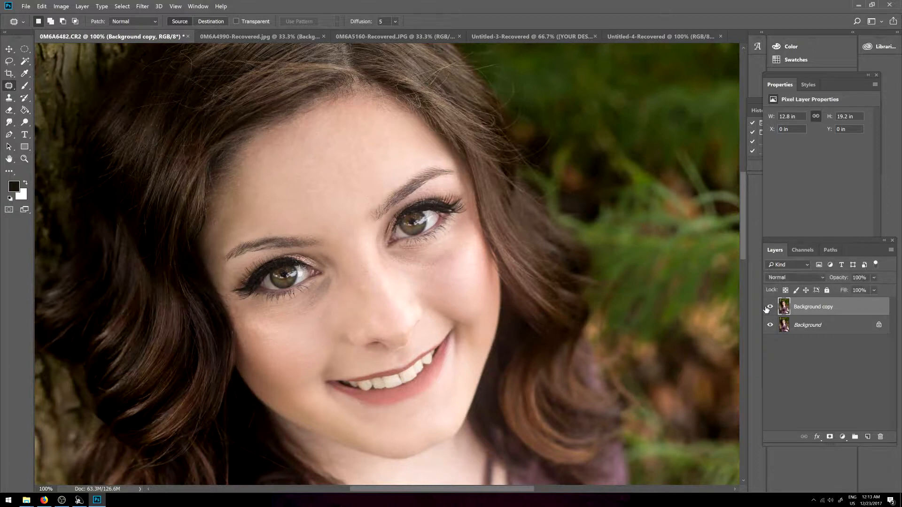
pyautogui.rightClick(794, 329)
pyautogui.click(807, 368)
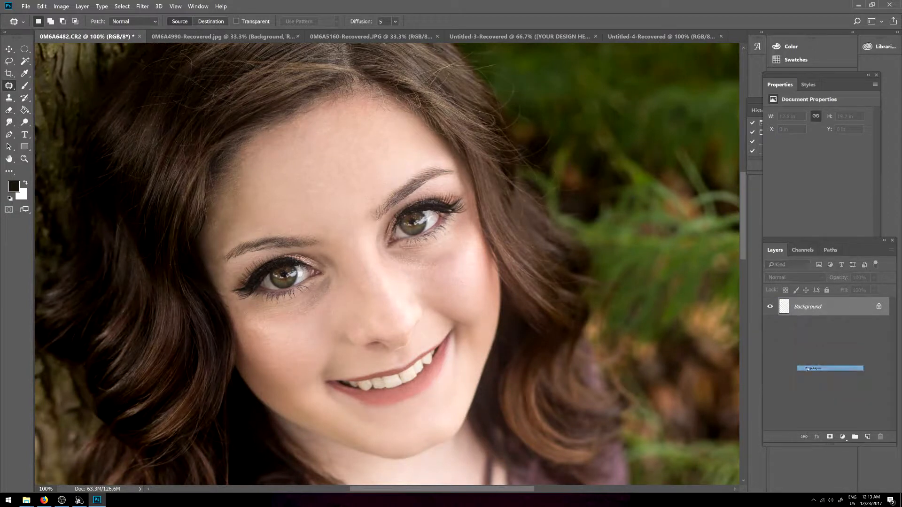
pyautogui.rightClick(814, 309)
pyautogui.click(826, 321)
pyautogui.click(532, 151)
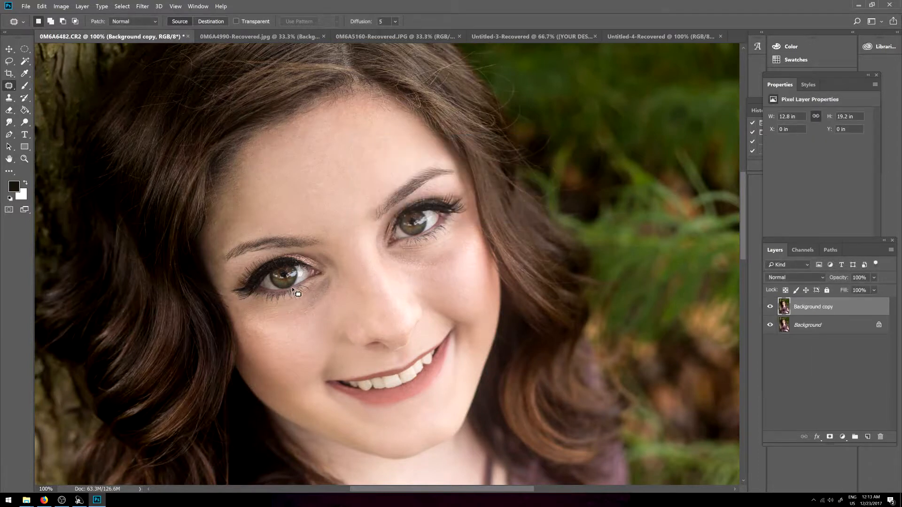
# Step: Heal the marks just below the left-hand eye's lower lashes with the Spot Healing Brush
pyautogui.scroll(3, 320, 292)
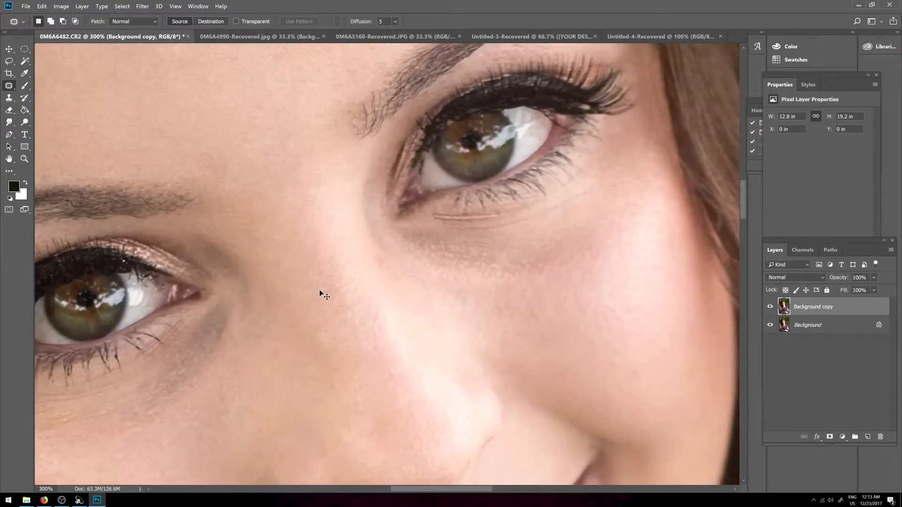
pyautogui.scroll(-2, 320, 291)
pyautogui.scroll(1, 320, 291)
pyautogui.scroll(-2, 320, 292)
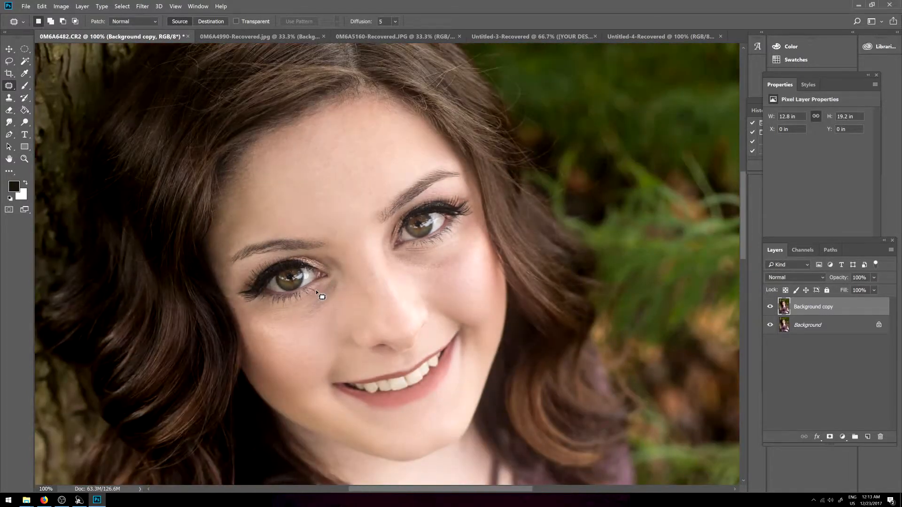
pyautogui.rightClick(9, 86)
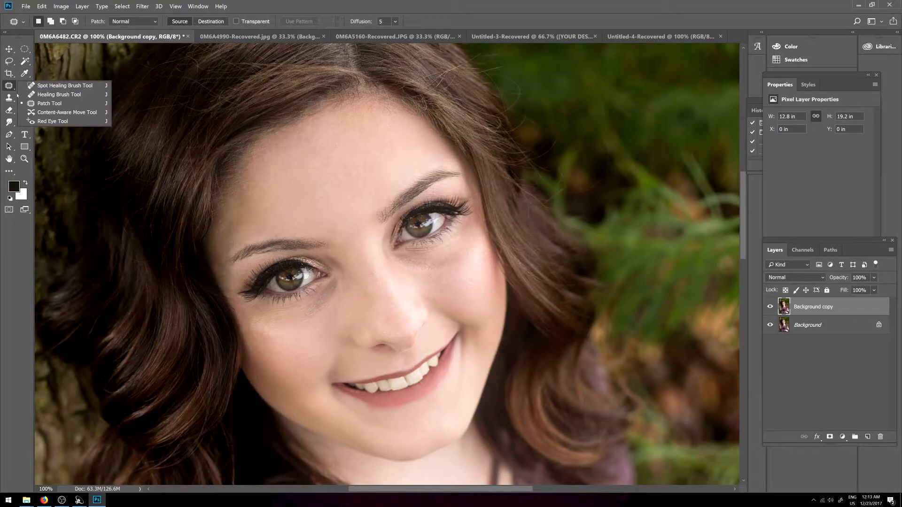
pyautogui.click(35, 87)
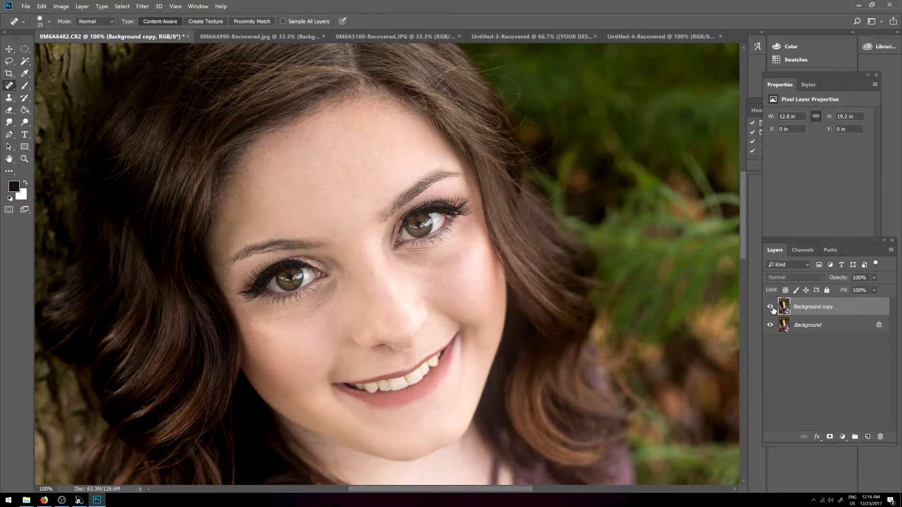
pyautogui.scroll(1, 507, 332)
pyautogui.hotkey('ctrl', '+')
pyautogui.hotkey('ctrl', '+')
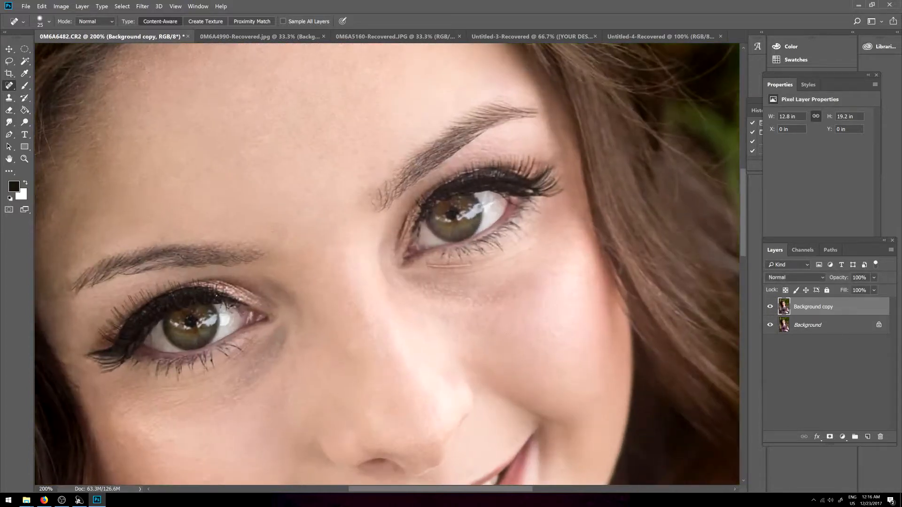
pyautogui.hotkey('ctrl', '-')
pyautogui.scroll(-3, 508, 333)
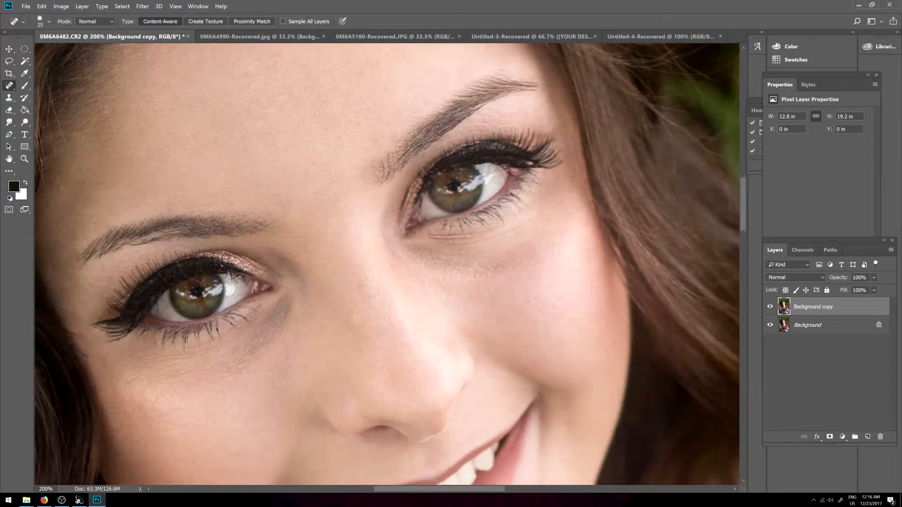
pyautogui.rightClick(9, 85)
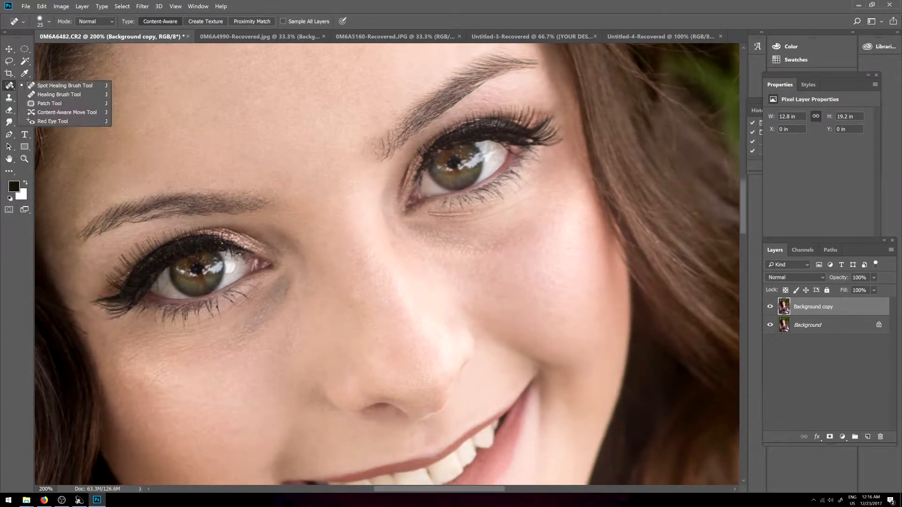
pyautogui.click(53, 86)
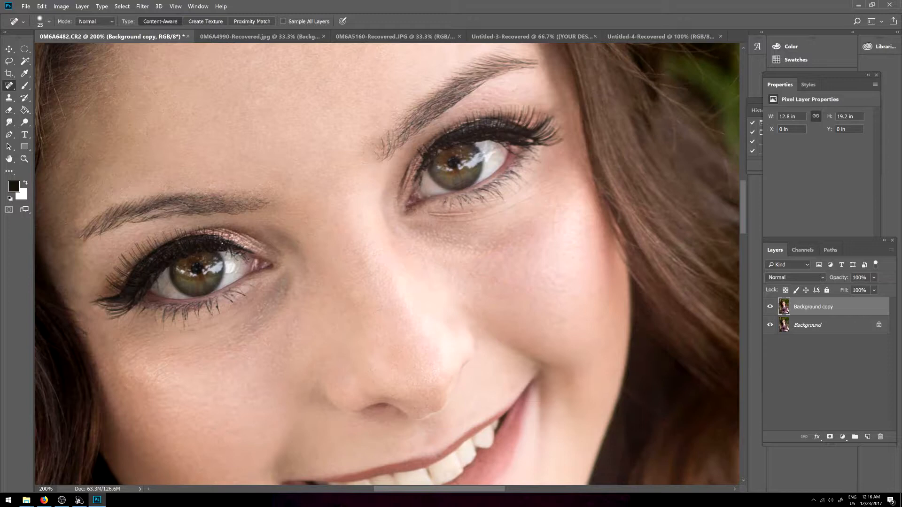
pyautogui.click(149, 338)
pyautogui.click(214, 324)
# Step: Heal the fine creases below the right-hand eye and the marks near the left-hand eye's inner corner
pyautogui.click(435, 213)
pyautogui.moveTo(496, 212); pyautogui.dragTo(456, 219)
pyautogui.click(481, 214)
pyautogui.click(222, 315)
pyautogui.moveTo(237, 301); pyautogui.dragTo(254, 289)
# Step: Lower the Background copy layer's opacity to about 45% to soften the latest healing
pyautogui.hotkey('ctrl', '-')
pyautogui.hotkey('ctrl', '-')
pyautogui.click(769, 307)
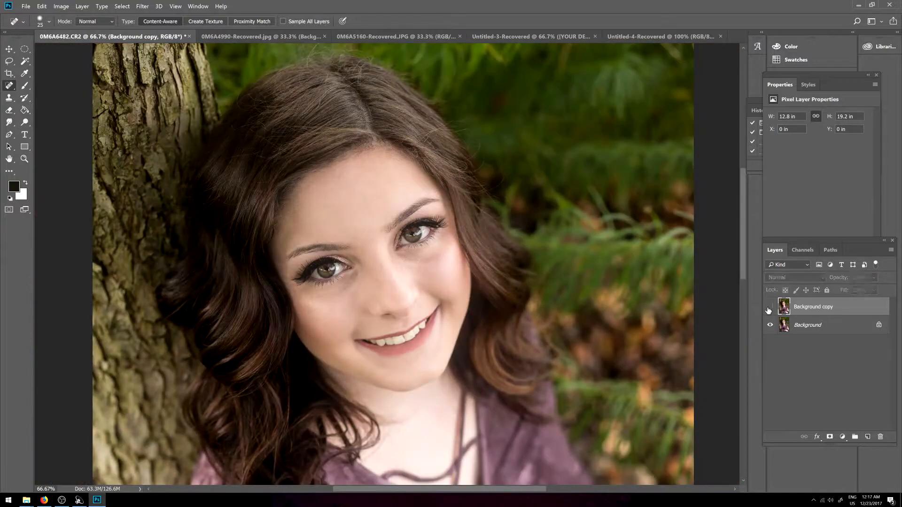
pyautogui.click(770, 307)
pyautogui.click(873, 278)
pyautogui.moveTo(862, 289); pyautogui.dragTo(861, 289)
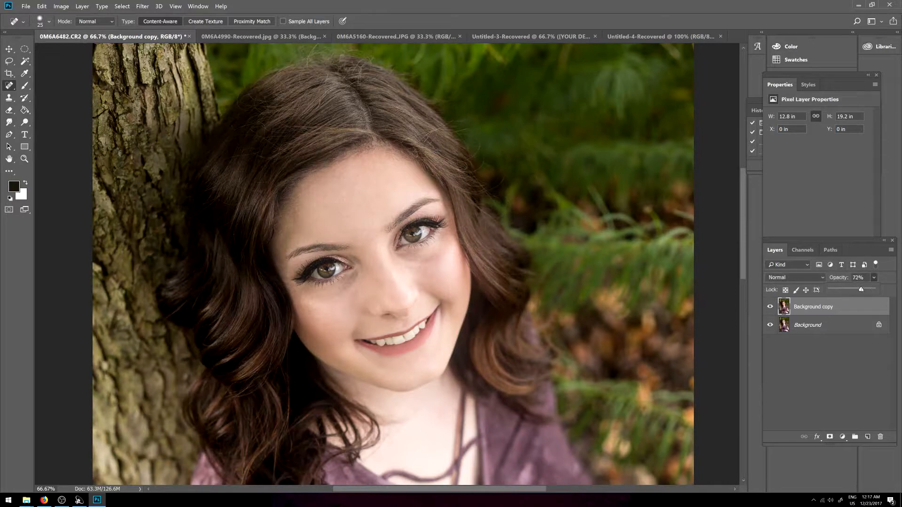
pyautogui.moveTo(845, 289); pyautogui.dragTo(829, 288)
pyautogui.moveTo(830, 289); pyautogui.dragTo(849, 290)
pyautogui.click(784, 322)
pyautogui.click(768, 308)
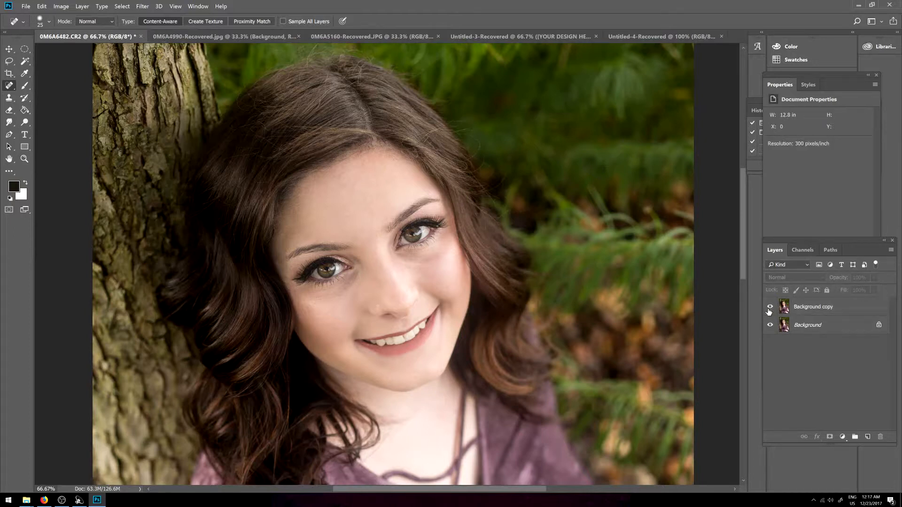
# Step: Merge the softened copy with the Background layer and duplicate the merged Background
pyautogui.hotkey('ctrl', '+')
pyautogui.hotkey('ctrl', '+')
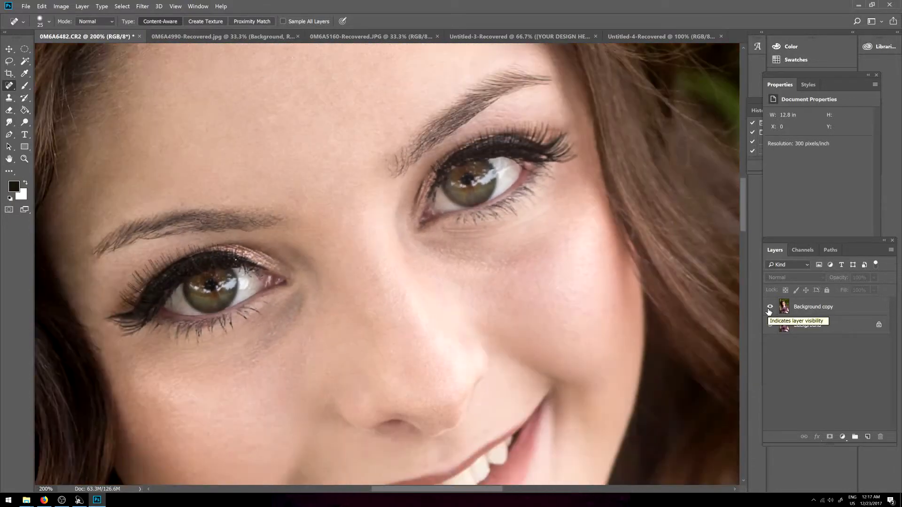
pyautogui.click(769, 310)
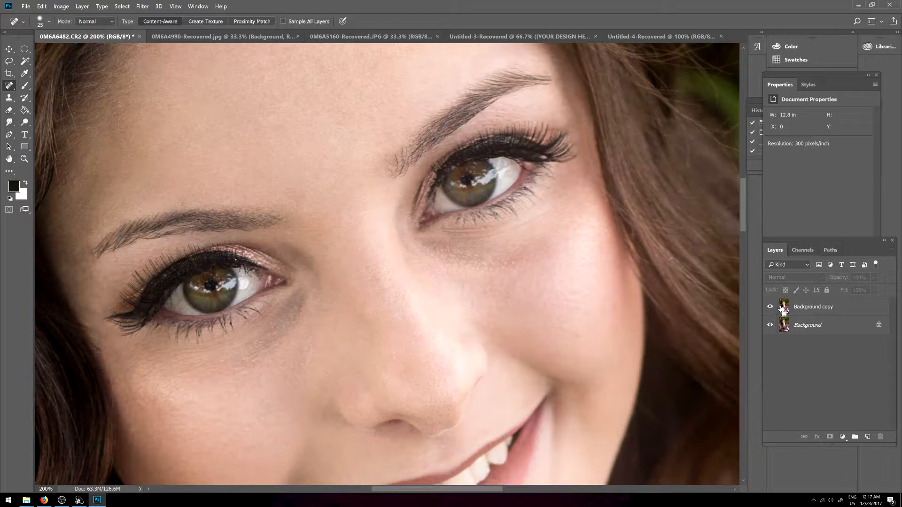
pyautogui.hotkey('ctrl', '-')
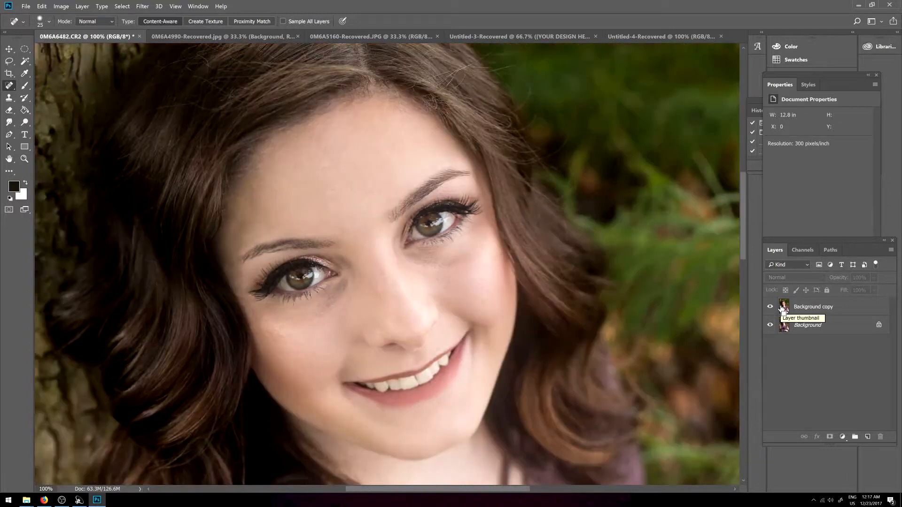
pyautogui.click(821, 313)
pyautogui.keyDown('shift'); pyautogui.click(820, 327); pyautogui.keyUp('shift')
pyautogui.rightClick(820, 327)
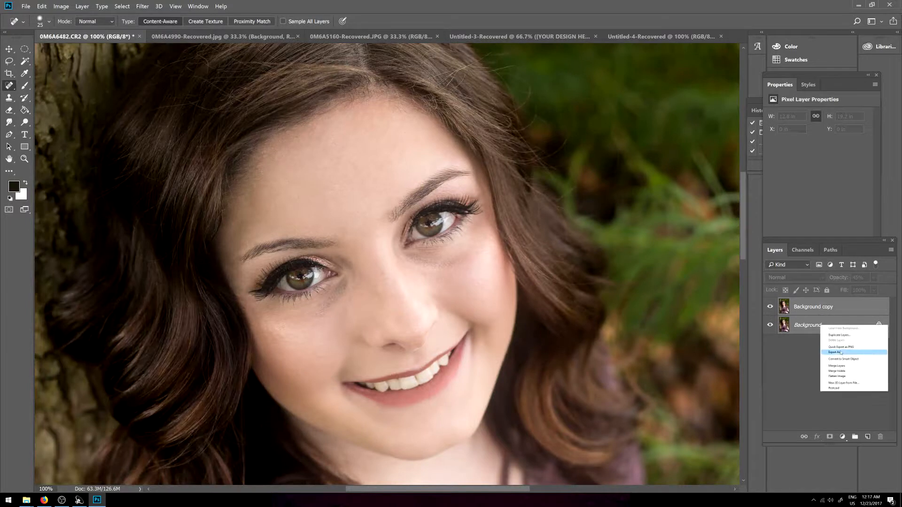
pyautogui.click(840, 366)
pyautogui.rightClick(824, 310)
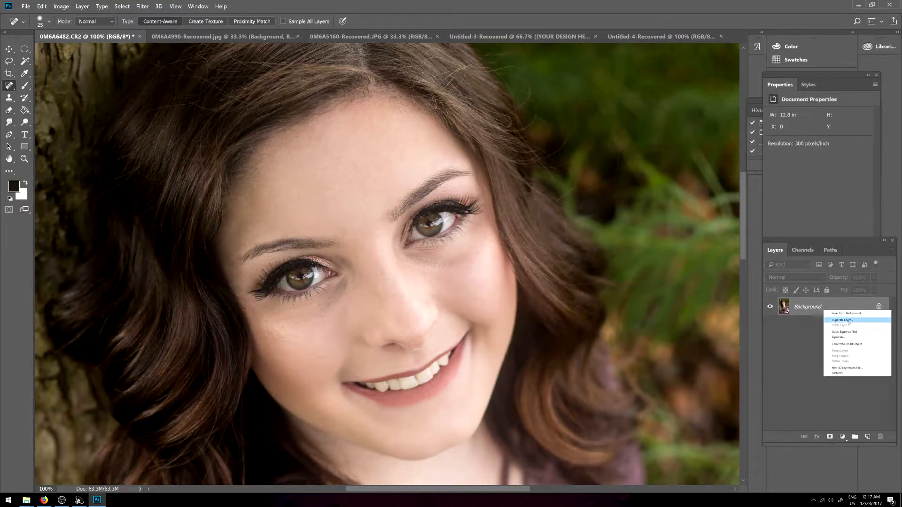
pyautogui.click(842, 320)
pyautogui.click(529, 157)
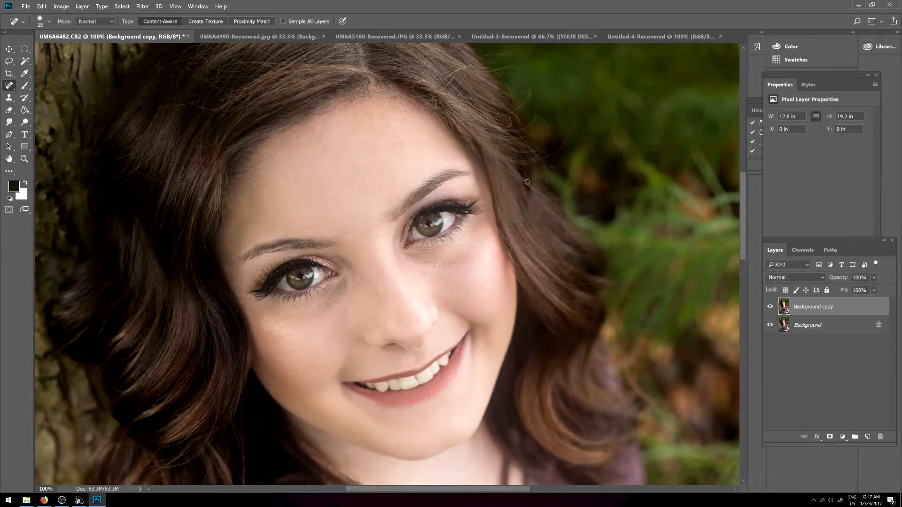
# Step: Heal the skin marks below both eyes with the Spot Healing Brush, enlarging the brush slightly
pyautogui.scroll(-1, 529, 157)
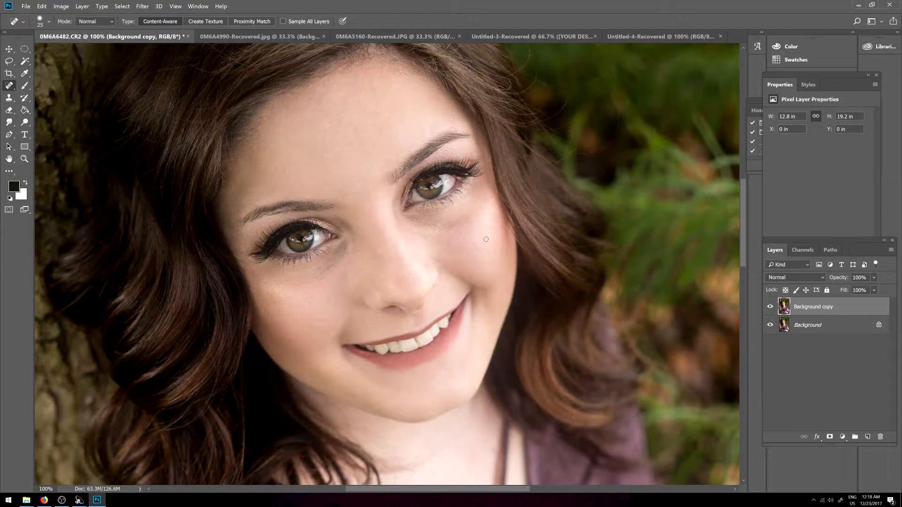
pyautogui.moveTo(328, 267)
pyautogui.mouseDown()
pyautogui.moveTo(346, 246)
pyautogui.moveTo(324, 272)
pyautogui.mouseUp()
pyautogui.press(']')
pyautogui.press(']')
pyautogui.click(321, 268)
pyautogui.moveTo(423, 225)
pyautogui.mouseDown()
pyautogui.moveTo(460, 221)
pyautogui.moveTo(424, 226)
pyautogui.moveTo(449, 243)
pyautogui.mouseUp()
# Step: Patch the darkened skin below the left-hand eye's inner corner with the Patch tool
pyautogui.rightClick(9, 85)
pyautogui.click(46, 108)
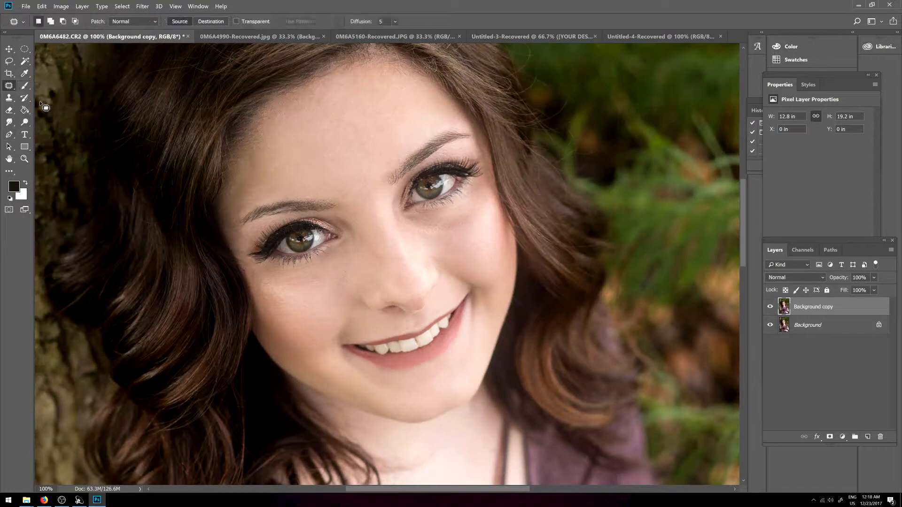
pyautogui.hotkey('ctrl', '+')
pyautogui.hotkey('ctrl', '+')
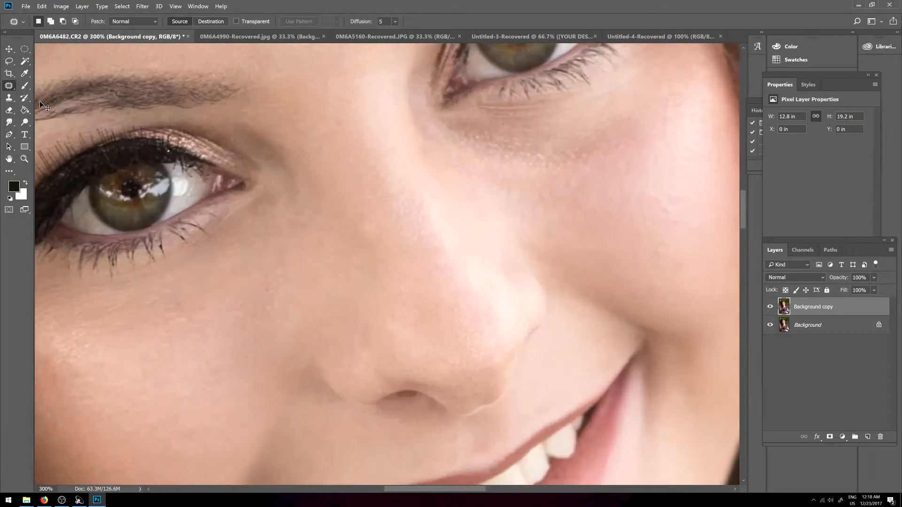
pyautogui.hotkey('ctrl', '-')
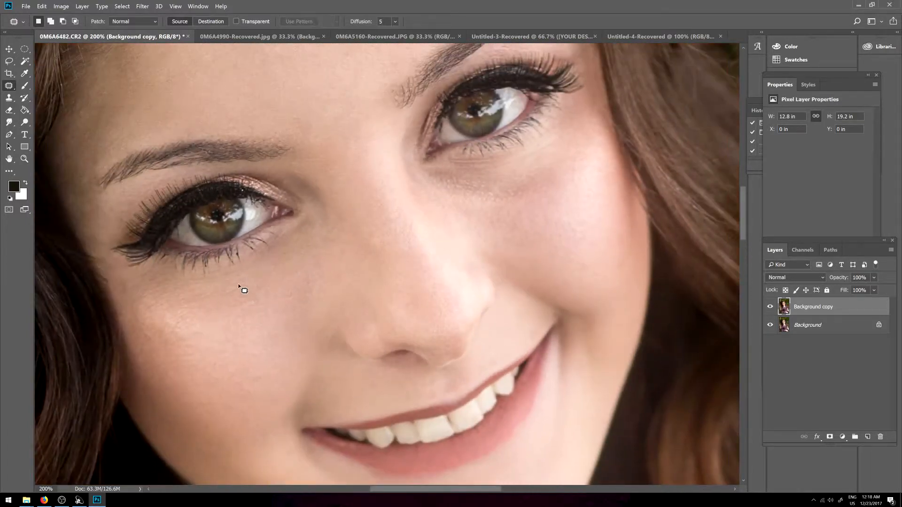
pyautogui.moveTo(297, 236)
pyautogui.mouseDown()
pyautogui.moveTo(285, 258)
pyautogui.moveTo(306, 254)
pyautogui.mouseUp()
pyautogui.moveTo(295, 250)
pyautogui.mouseDown()
pyautogui.moveTo(267, 273)
pyautogui.moveTo(289, 254)
pyautogui.mouseUp()
pyautogui.moveTo(281, 256); pyautogui.dragTo(296, 265)
pyautogui.moveTo(300, 226)
pyautogui.mouseDown()
pyautogui.moveTo(319, 249)
pyautogui.moveTo(306, 257)
pyautogui.mouseUp()
pyautogui.moveTo(302, 227)
pyautogui.mouseDown()
pyautogui.moveTo(318, 247)
pyautogui.moveTo(307, 258)
pyautogui.mouseUp()
# Step: Patch the remaining uneven skin between the left-hand eye and the side of the nose
pyautogui.moveTo(307, 220); pyautogui.dragTo(320, 247)
pyautogui.moveTo(307, 249)
pyautogui.mouseDown()
pyautogui.moveTo(302, 274)
pyautogui.moveTo(292, 260)
pyautogui.mouseUp()
pyautogui.click(256, 280)
pyautogui.moveTo(286, 264); pyautogui.dragTo(278, 291)
pyautogui.click(292, 254)
# Step: Patch the textured, shadowed skin under the right-hand eye using clean cheek skin
pyautogui.moveTo(435, 171)
pyautogui.mouseDown()
pyautogui.moveTo(531, 171)
pyautogui.moveTo(493, 204)
pyautogui.moveTo(435, 181)
pyautogui.moveTo(516, 227)
pyautogui.mouseUp()
pyautogui.click(447, 191)
pyautogui.moveTo(443, 186)
pyautogui.mouseDown()
pyautogui.moveTo(478, 206)
pyautogui.moveTo(565, 171)
pyautogui.mouseUp()
pyautogui.click(478, 207)
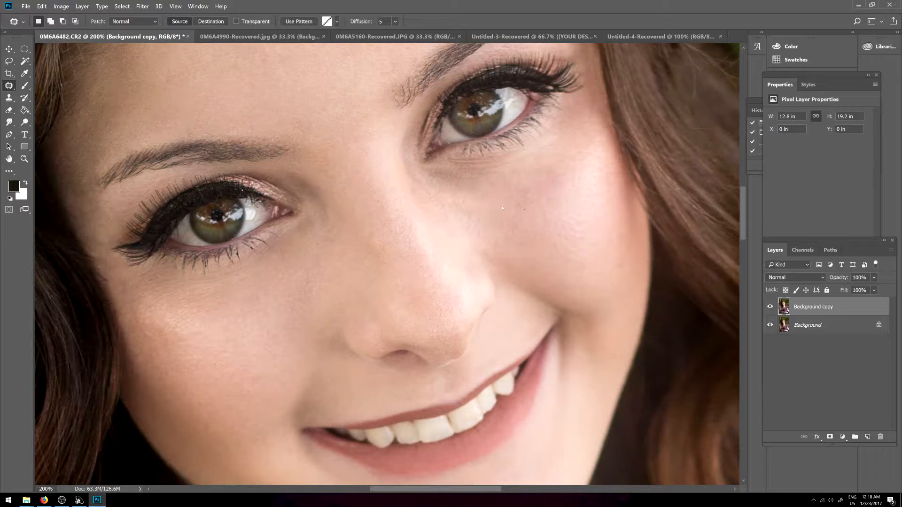
pyautogui.moveTo(502, 209); pyautogui.dragTo(493, 205)
pyautogui.moveTo(464, 188); pyautogui.dragTo(473, 204)
pyautogui.moveTo(454, 188)
pyautogui.mouseDown()
pyautogui.moveTo(483, 203)
pyautogui.moveTo(452, 190)
pyautogui.moveTo(455, 206)
pyautogui.moveTo(473, 212)
pyautogui.moveTo(440, 182)
pyautogui.mouseUp()
pyautogui.click(440, 183)
# Step: Smooth the smaller uneven patches below the right-hand eye, between its inner corner and the cheek
pyautogui.moveTo(433, 180); pyautogui.dragTo(457, 187)
pyautogui.moveTo(533, 179); pyautogui.dragTo(499, 181)
pyautogui.click(529, 172)
pyautogui.moveTo(498, 180)
pyautogui.mouseDown()
pyautogui.moveTo(512, 183)
pyautogui.moveTo(472, 184)
pyautogui.mouseUp()
pyautogui.click(477, 178)
pyautogui.moveTo(473, 184); pyautogui.dragTo(490, 192)
pyautogui.click(483, 188)
pyautogui.moveTo(437, 178); pyautogui.dragTo(437, 179)
pyautogui.moveTo(437, 179)
pyautogui.mouseDown()
pyautogui.moveTo(473, 199)
pyautogui.moveTo(431, 177)
pyautogui.mouseUp()
pyautogui.click(446, 183)
# Step: Patch the wide band of skin beneath the right-hand eye out to its outer corner
pyautogui.moveTo(430, 177)
pyautogui.mouseDown()
pyautogui.moveTo(448, 191)
pyautogui.moveTo(427, 188)
pyautogui.moveTo(471, 197)
pyautogui.moveTo(549, 174)
pyautogui.moveTo(558, 154)
pyautogui.moveTo(574, 159)
pyautogui.mouseUp()
pyautogui.click(452, 194)
pyautogui.click(469, 197)
pyautogui.click(550, 175)
pyautogui.moveTo(572, 152)
pyautogui.mouseDown()
pyautogui.moveTo(590, 138)
pyautogui.moveTo(584, 171)
pyautogui.moveTo(582, 150)
pyautogui.mouseUp()
pyautogui.click(540, 202)
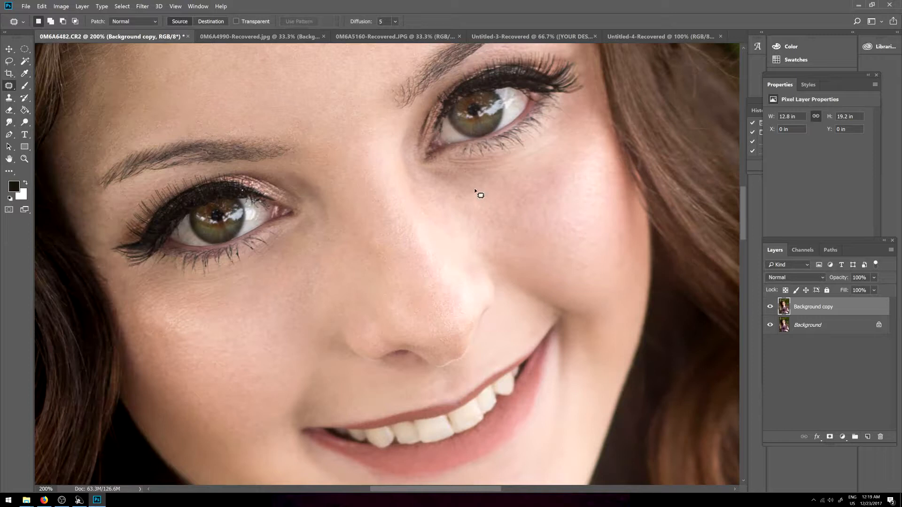
# Step: Patch a small leftover mark below the right-hand eye's inner corner and clear the selection
pyautogui.hotkey('ctrl', '-')
pyautogui.hotkey('ctrl', '-')
pyautogui.hotkey('ctrl', '-')
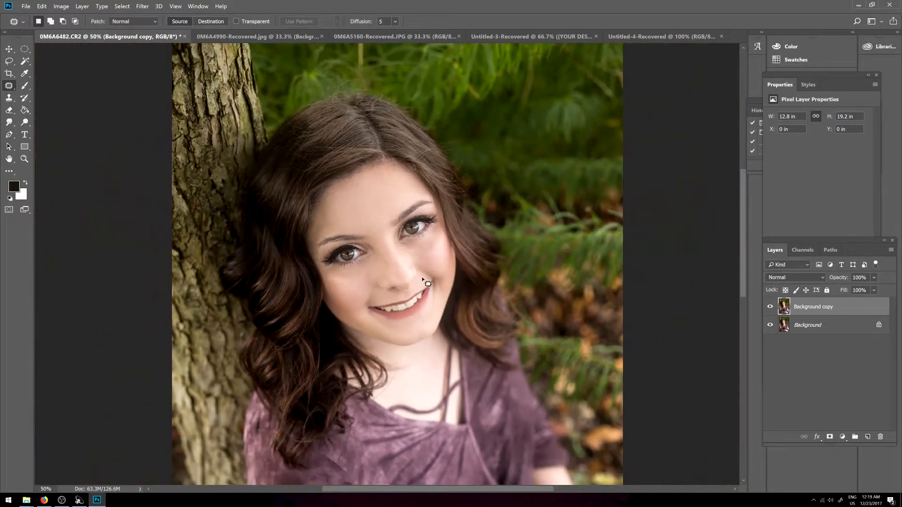
pyautogui.hotkey('ctrl', '+')
pyautogui.hotkey('ctrl', '+')
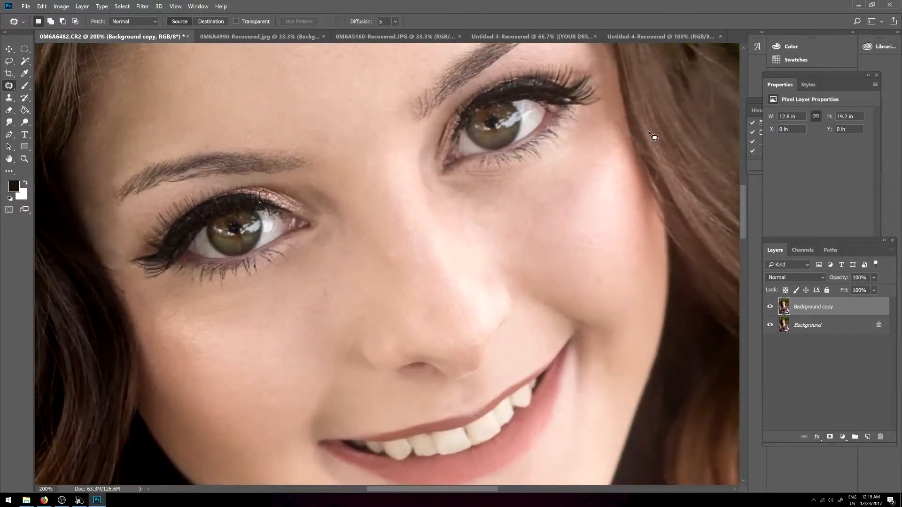
pyautogui.moveTo(480, 191)
pyautogui.mouseDown()
pyautogui.moveTo(519, 197)
pyautogui.moveTo(486, 192)
pyautogui.moveTo(499, 207)
pyautogui.moveTo(461, 199)
pyautogui.moveTo(480, 205)
pyautogui.moveTo(470, 194)
pyautogui.mouseUp()
pyautogui.hotkey('ctrl', 'd')
# Step: Compare the portrait before and after the under-eye retouch by toggling the Background copy layer's visibility
pyautogui.hotkey('ctrl', '-')
pyautogui.hotkey('ctrl', '-')
pyautogui.hotkey('ctrl', '-')
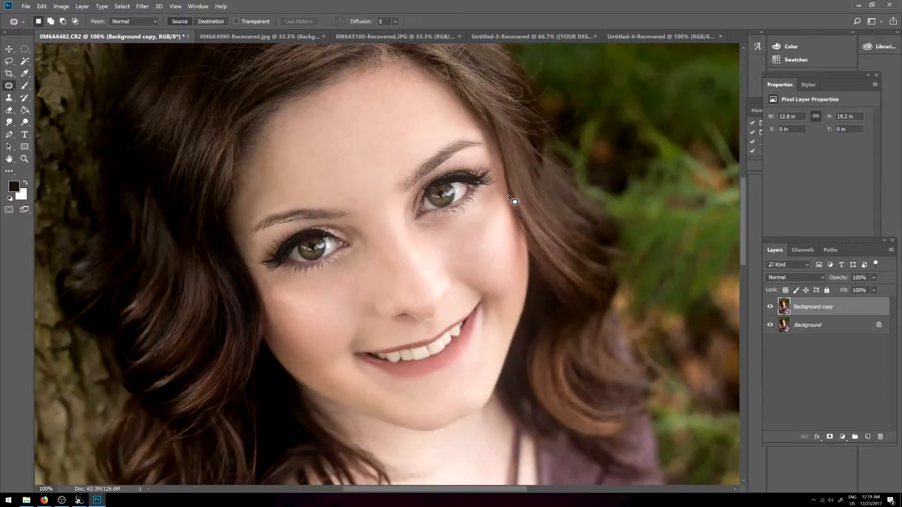
pyautogui.hotkey('ctrl', '-')
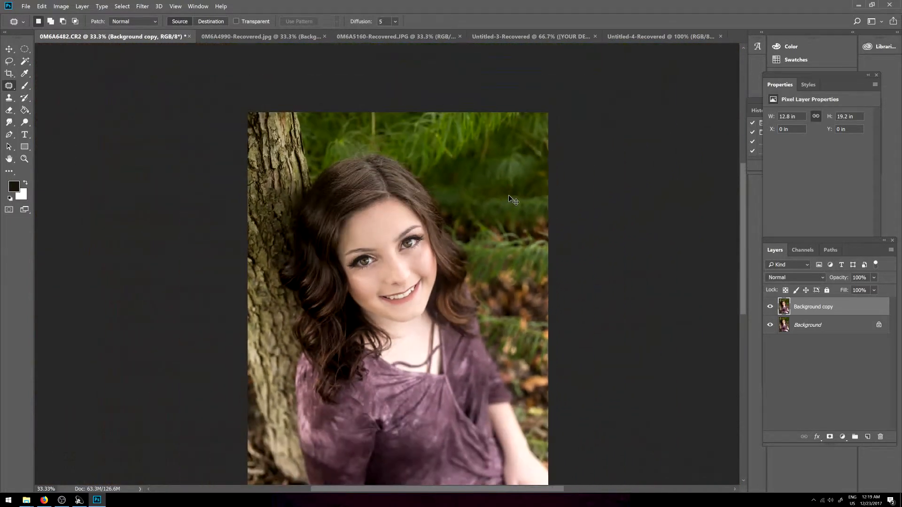
pyautogui.click(770, 307)
pyautogui.click(771, 307)
pyautogui.click(771, 307)
pyautogui.click(770, 306)
pyautogui.click(770, 307)
pyautogui.click(771, 306)
pyautogui.hotkey('ctrl', '+')
pyautogui.hotkey('ctrl', '+')
pyautogui.hotkey('ctrl', '+')
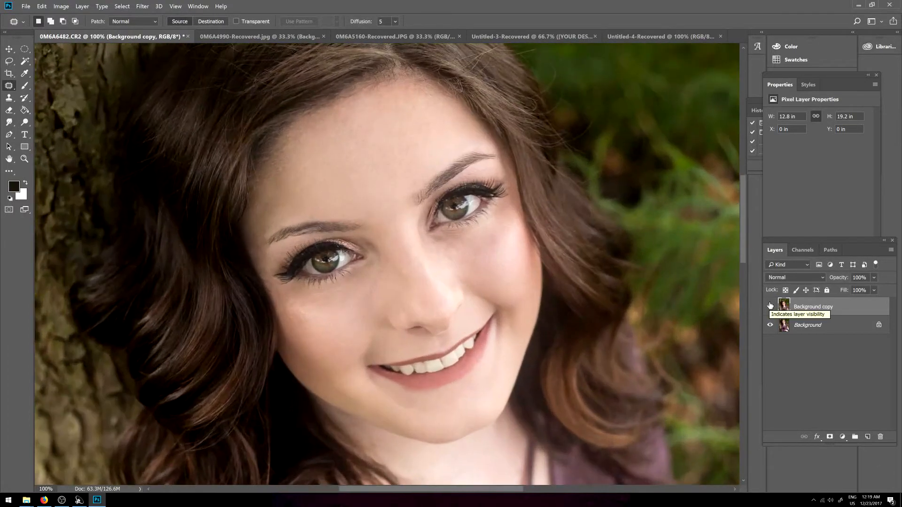
# Step: Patch the small uneven areas along the bridge of the nose up to between the eyebrows
pyautogui.moveTo(400, 271); pyautogui.dragTo(404, 269)
pyautogui.moveTo(406, 272)
pyautogui.mouseDown()
pyautogui.moveTo(403, 251)
pyautogui.moveTo(411, 281)
pyautogui.moveTo(402, 273)
pyautogui.mouseUp()
pyautogui.hotkey('ctrl', 'd')
pyautogui.hotkey('ctrl', 'd')
pyautogui.moveTo(407, 274)
pyautogui.mouseDown()
pyautogui.moveTo(403, 258)
pyautogui.moveTo(404, 276)
pyautogui.mouseUp()
pyautogui.hotkey('ctrl', 'd')
pyautogui.hotkey('ctrl', 'd')
pyautogui.moveTo(405, 274); pyautogui.dragTo(408, 252)
pyautogui.hotkey('ctrl', 'd')
pyautogui.moveTo(407, 254); pyautogui.dragTo(406, 246)
pyautogui.hotkey('ctrl', 'd')
# Step: Patch the skin beside the left-hand eye's inner corner and near the inner end of the right-hand eyebrow
pyautogui.moveTo(375, 243)
pyautogui.mouseDown()
pyautogui.moveTo(374, 236)
pyautogui.moveTo(374, 259)
pyautogui.mouseUp()
pyautogui.hotkey('ctrl', 'd')
pyautogui.hotkey('ctrl', 'd')
pyautogui.hotkey('ctrl', 'd')
pyautogui.hotkey('ctrl', 'd')
pyautogui.moveTo(427, 191); pyautogui.dragTo(425, 200)
# Step: Patch the blemishes on the middle of the forehead and just below the hairline
pyautogui.moveTo(399, 149); pyautogui.dragTo(397, 149)
pyautogui.moveTo(398, 153); pyautogui.dragTo(412, 156)
pyautogui.hotkey('ctrl', 'd')
pyautogui.moveTo(402, 111); pyautogui.dragTo(404, 113)
pyautogui.moveTo(404, 114); pyautogui.dragTo(409, 122)
pyautogui.hotkey('ctrl', 'd')
# Step: Patch the uneven skin on the left-hand side of the forehead
pyautogui.moveTo(334, 132); pyautogui.dragTo(335, 134)
pyautogui.moveTo(336, 135); pyautogui.dragTo(358, 131)
pyautogui.hotkey('ctrl', 'd')
pyautogui.moveTo(305, 172)
pyautogui.mouseDown()
pyautogui.moveTo(331, 168)
pyautogui.moveTo(353, 144)
pyautogui.mouseUp()
pyautogui.hotkey('ctrl', 'd')
pyautogui.moveTo(354, 144); pyautogui.dragTo(350, 158)
pyautogui.hotkey('ctrl', 'd')
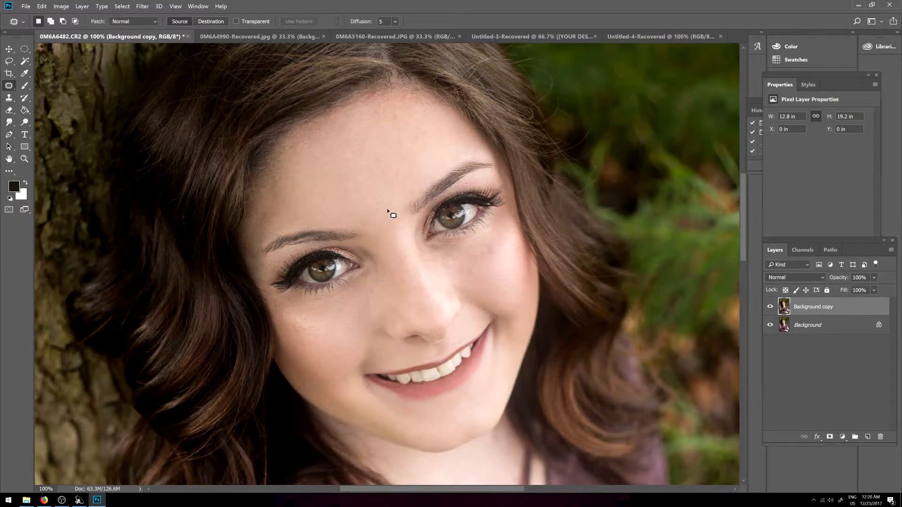
# Step: Patch the uneven skin on the upper left-hand forehead along the hairline
pyautogui.scroll(-5, 388, 210)
pyautogui.scroll(6, 387, 207)
pyautogui.moveTo(305, 133); pyautogui.dragTo(304, 130)
pyautogui.moveTo(302, 134)
pyautogui.mouseDown()
pyautogui.moveTo(311, 104)
pyautogui.moveTo(339, 101)
pyautogui.mouseUp()
pyautogui.hotkey('ctrl', 'd')
pyautogui.moveTo(340, 95)
pyautogui.mouseDown()
pyautogui.moveTo(380, 98)
pyautogui.moveTo(358, 83)
pyautogui.moveTo(347, 89)
pyautogui.mouseUp()
pyautogui.hotkey('ctrl', 'd')
pyautogui.hotkey('ctrl', 'd')
pyautogui.moveTo(342, 90)
pyautogui.mouseDown()
pyautogui.moveTo(377, 93)
pyautogui.moveTo(333, 101)
pyautogui.mouseUp()
pyautogui.hotkey('ctrl', 'd')
pyautogui.hotkey('ctrl', 'd')
# Step: Patch the blotches farther down the left-hand forehead, between the hairline and the eyebrow
pyautogui.moveTo(289, 163)
pyautogui.mouseDown()
pyautogui.moveTo(296, 146)
pyautogui.moveTo(288, 157)
pyautogui.mouseUp()
pyautogui.hotkey('ctrl', 'd')
pyautogui.moveTo(290, 154)
pyautogui.mouseDown()
pyautogui.moveTo(301, 140)
pyautogui.moveTo(272, 137)
pyautogui.mouseUp()
pyautogui.hotkey('ctrl', 'd')
pyautogui.hotkey('ctrl', 'd')
# Step: Patch the marks in the centre of the forehead and compare the retouched layer with the original
pyautogui.moveTo(399, 189); pyautogui.dragTo(391, 136)
pyautogui.hotkey('ctrl', 'd')
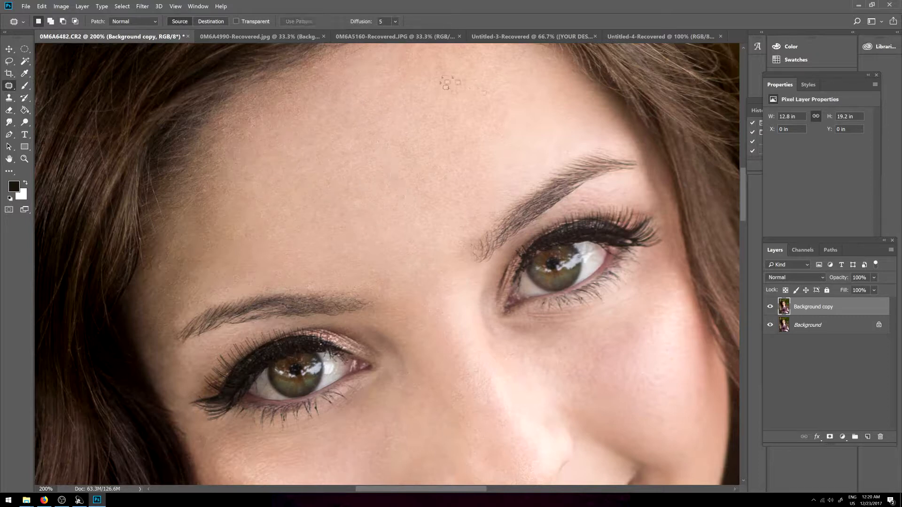
pyautogui.moveTo(425, 174); pyautogui.dragTo(425, 174)
pyautogui.hotkey('ctrl', 'd')
pyautogui.hotkey('ctrl', '0')
pyautogui.click(770, 306)
pyautogui.click(770, 306)
pyautogui.hotkey('ctrl', '1')
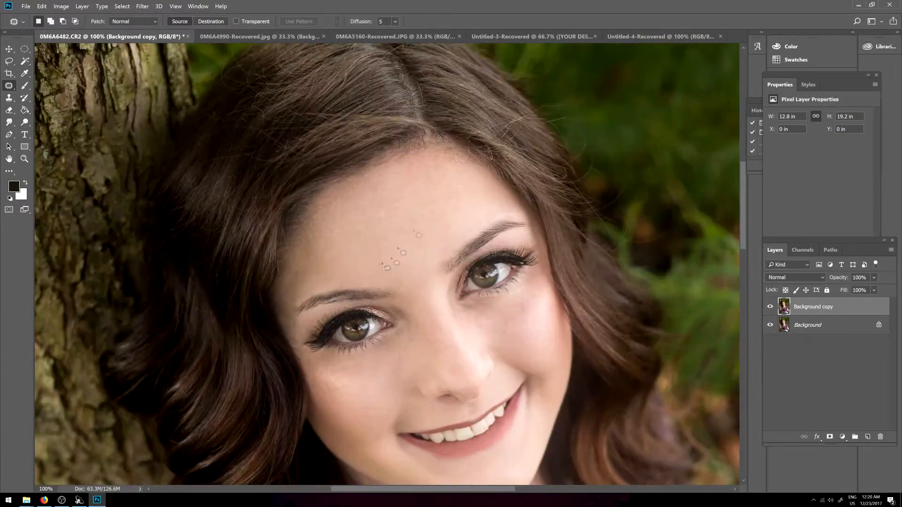
# Step: Patch the remaining uneven areas on the mid-forehead above the brows and toward its left-hand side
pyautogui.moveTo(386, 216); pyautogui.dragTo(386, 225)
pyautogui.moveTo(405, 265); pyautogui.dragTo(405, 274)
pyautogui.hotkey('ctrl', 'd')
pyautogui.moveTo(404, 274)
pyautogui.mouseDown()
pyautogui.moveTo(414, 275)
pyautogui.moveTo(399, 283)
pyautogui.mouseUp()
pyautogui.moveTo(399, 284); pyautogui.dragTo(394, 260)
pyautogui.hotkey('ctrl', 'd')
pyautogui.moveTo(345, 213)
pyautogui.mouseDown()
pyautogui.moveTo(345, 222)
pyautogui.moveTo(302, 213)
pyautogui.moveTo(308, 217)
pyautogui.mouseUp()
pyautogui.hotkey('ctrl', 'd')
pyautogui.hotkey('ctrl', 'd')
# Step: Remove small marks on the upper forehead and above the left-hand eyebrow with the Spot Healing Brush
pyautogui.rightClick(9, 86)
pyautogui.click(52, 84)
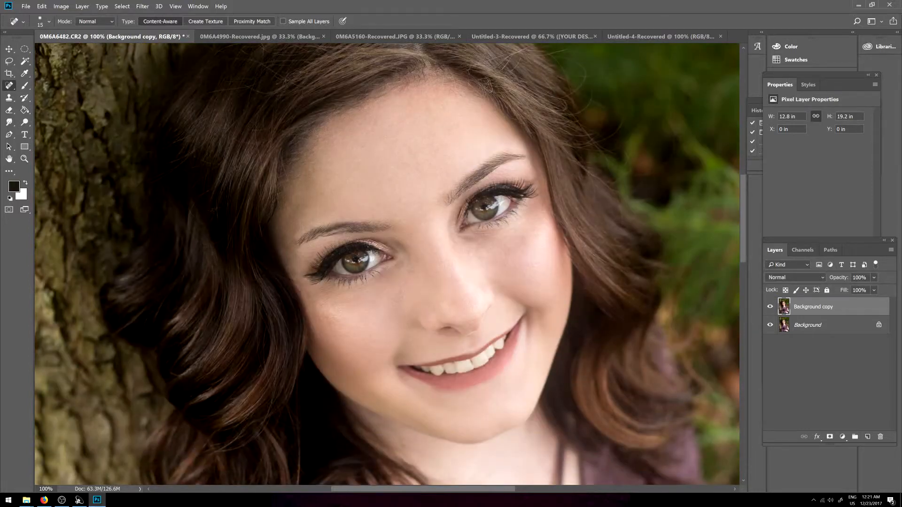
pyautogui.scroll(-1, 305, 186)
pyautogui.scroll(3, 390, 263)
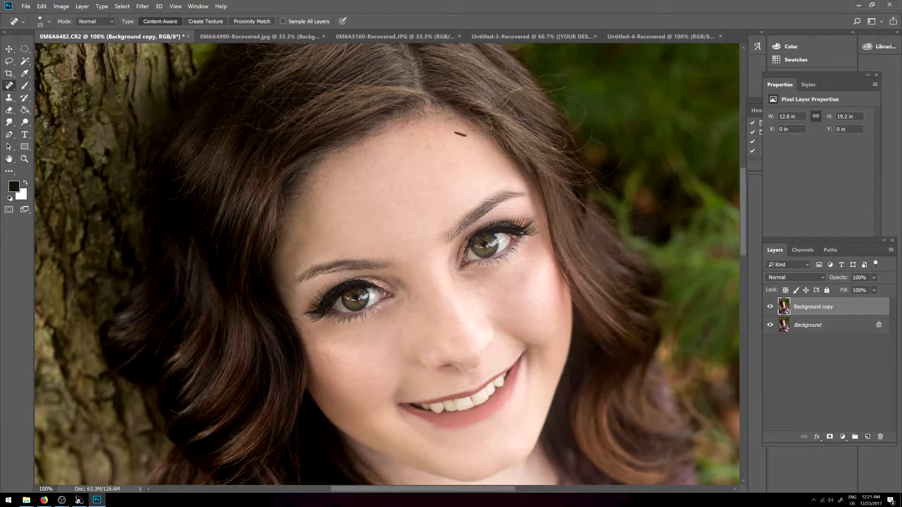
pyautogui.scroll(2, 387, 264)
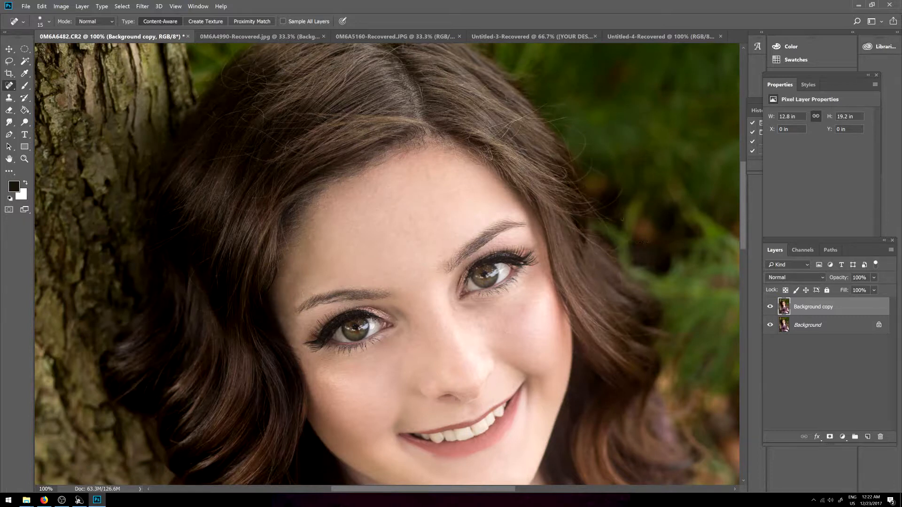
pyautogui.scroll(-6, 387, 264)
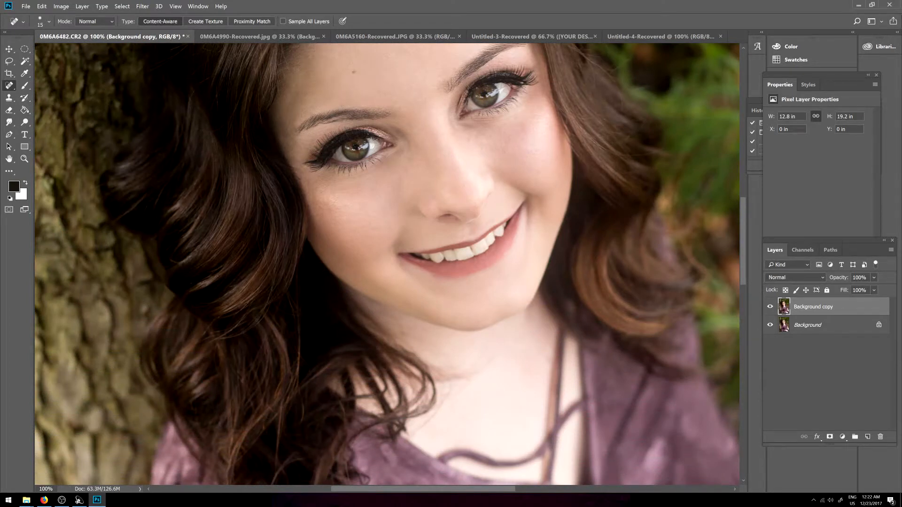
pyautogui.scroll(-2, 389, 264)
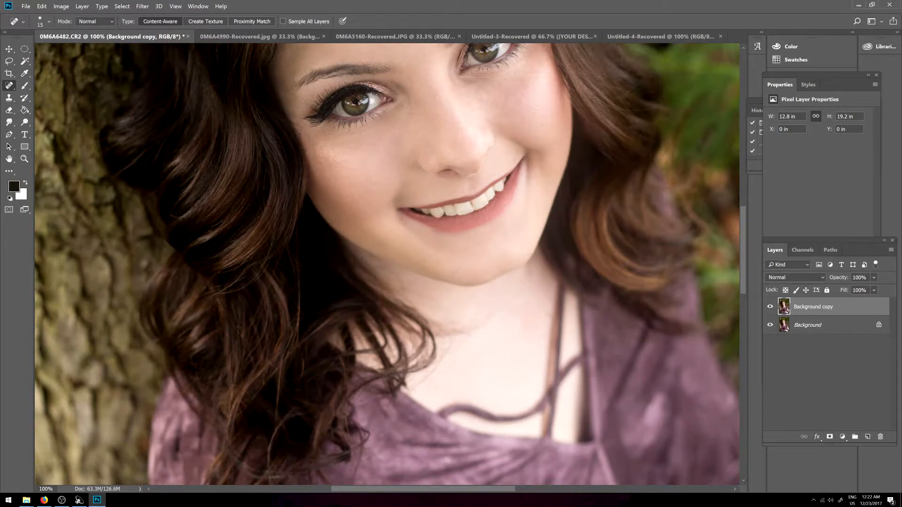
# Step: Patch the shiny, uneven skin on the upper left-hand cheek below the eye's outer corner
pyautogui.hotkey('ctrl', '-')
pyautogui.hotkey('ctrl', '-')
pyautogui.hotkey('ctrl', '-')
pyautogui.hotkey('ctrl', '+')
pyautogui.hotkey('ctrl', '+')
pyautogui.hotkey('ctrl', '+')
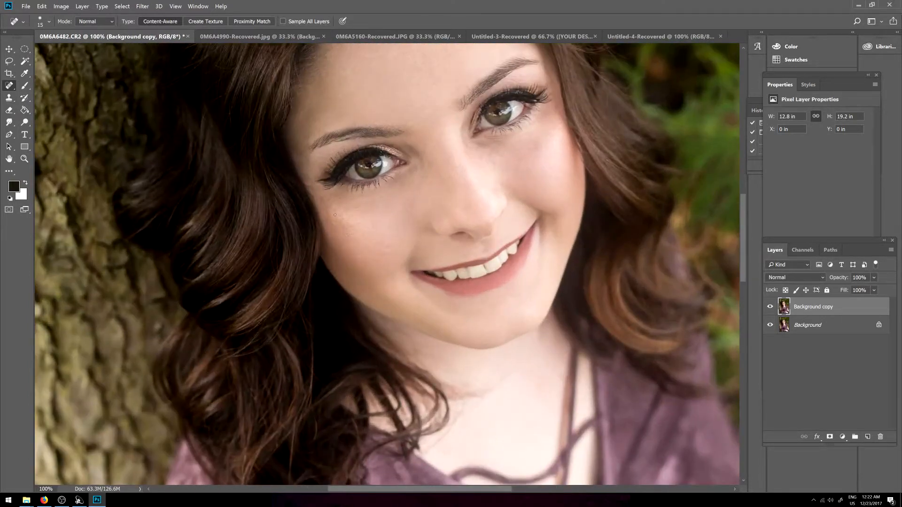
pyautogui.rightClick(9, 86)
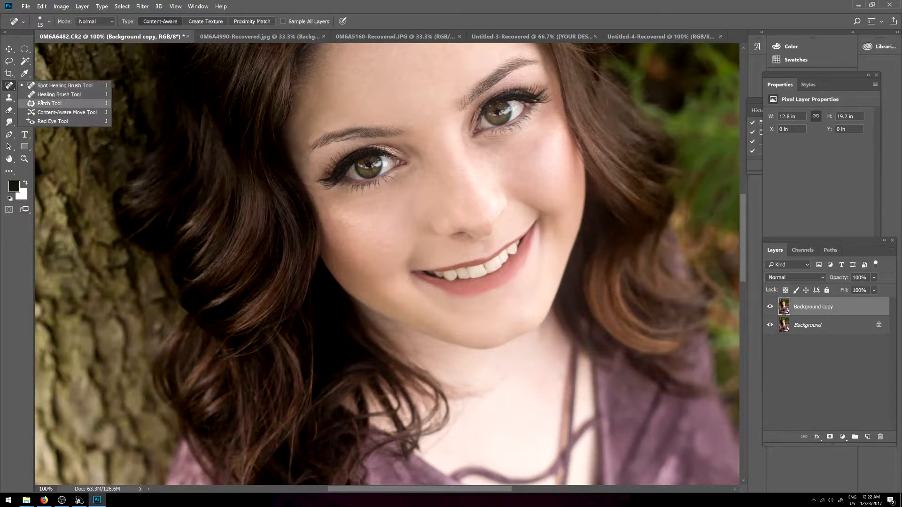
pyautogui.click(47, 105)
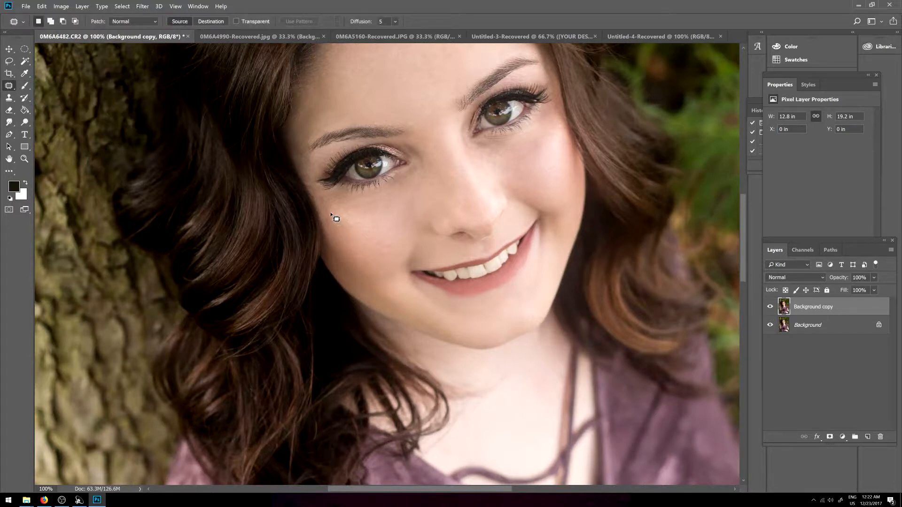
pyautogui.moveTo(351, 212)
pyautogui.mouseDown()
pyautogui.moveTo(333, 212)
pyautogui.moveTo(338, 218)
pyautogui.mouseUp()
pyautogui.hotkey('ctrl', 'd')
pyautogui.moveTo(338, 217)
pyautogui.mouseDown()
pyautogui.moveTo(361, 215)
pyautogui.moveTo(339, 210)
pyautogui.mouseUp()
pyautogui.moveTo(341, 209)
pyautogui.mouseDown()
pyautogui.moveTo(367, 205)
pyautogui.moveTo(368, 213)
pyautogui.moveTo(361, 206)
pyautogui.mouseUp()
pyautogui.hotkey('ctrl', 'd')
# Step: Spot-heal the small marks along the outer left-hand cheek and above the left-hand eyebrow
pyautogui.rightClick(9, 85)
pyautogui.click(36, 86)
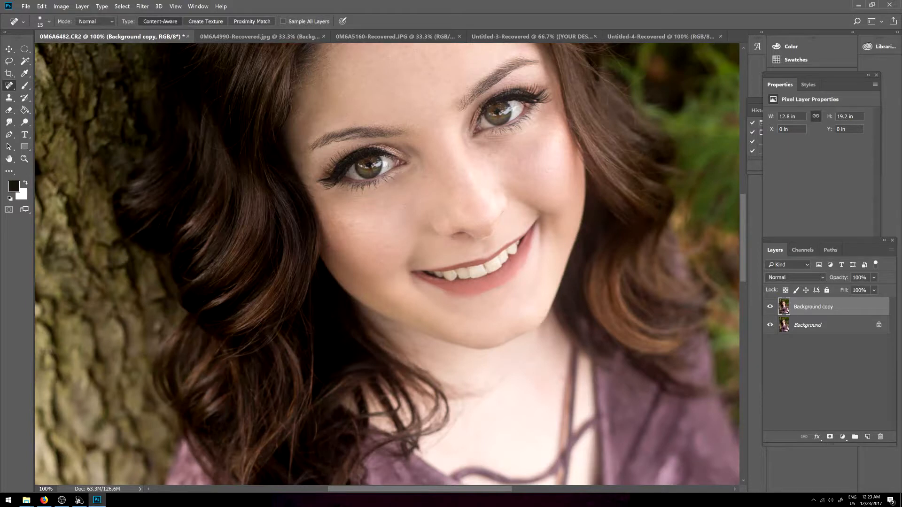
pyautogui.scroll(-5, 371, 287)
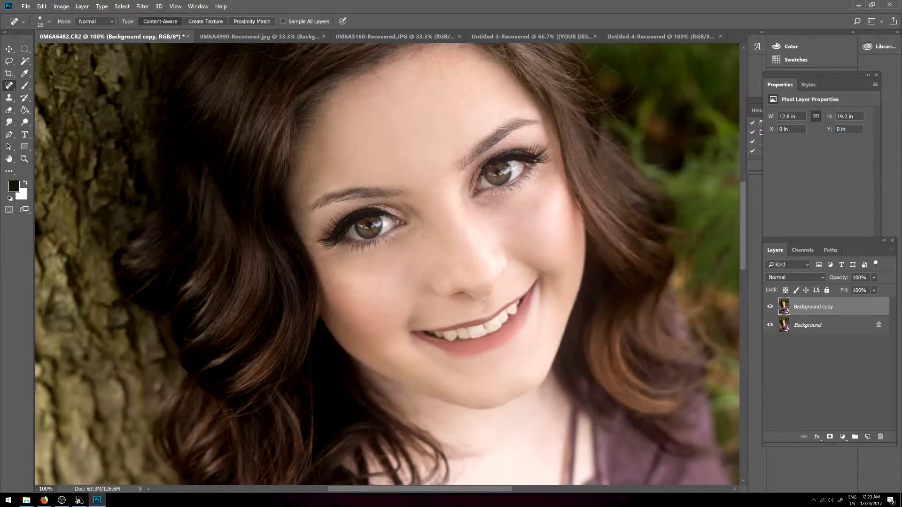
pyautogui.scroll(6, 371, 286)
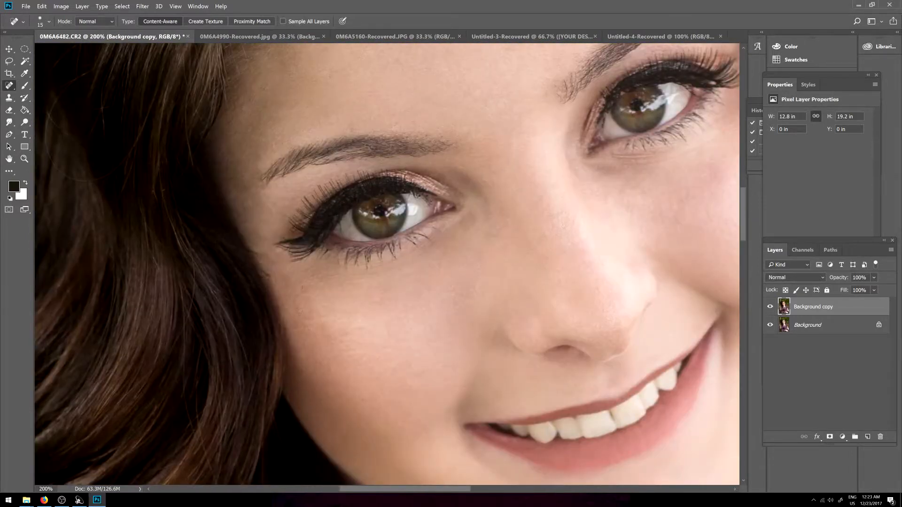
pyautogui.moveTo(295, 351); pyautogui.dragTo(306, 341)
pyautogui.scroll(-5, 347, 158)
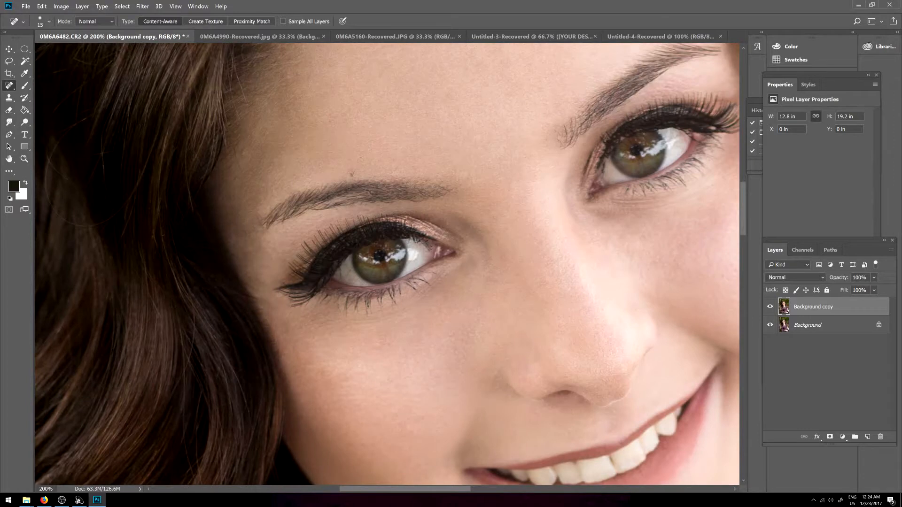
pyautogui.scroll(-1, 347, 157)
pyautogui.scroll(4, 487, 215)
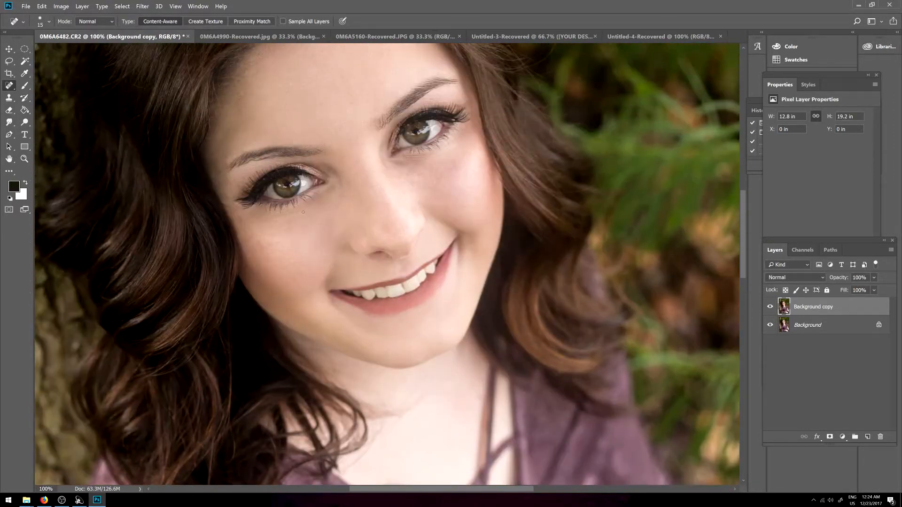
# Step: Patch the left-hand cheek below the eye and the skin by the inner end of the right-hand eyebrow
pyautogui.moveTo(9, 85)
pyautogui.mouseDown()
pyautogui.moveTo(52, 94)
pyautogui.moveTo(49, 103)
pyautogui.mouseUp()
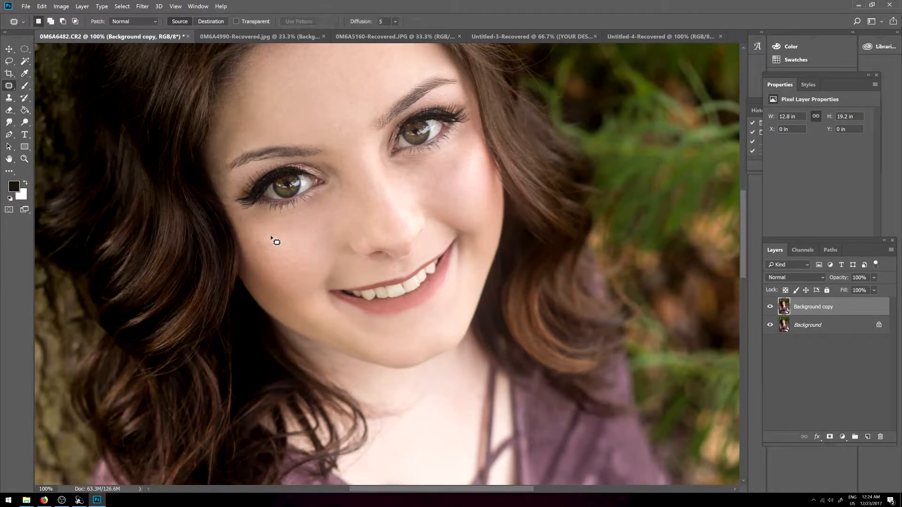
pyautogui.hotkey('ctrl', 'd')
pyautogui.moveTo(296, 246); pyautogui.dragTo(283, 224)
pyautogui.moveTo(281, 243); pyautogui.dragTo(292, 235)
pyautogui.scroll(2, 311, 224)
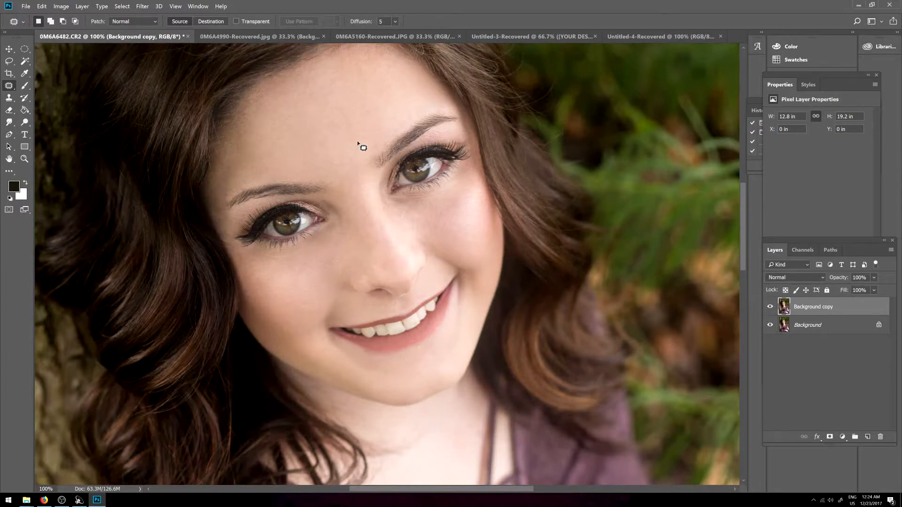
pyautogui.moveTo(375, 158); pyautogui.dragTo(372, 152)
pyautogui.scroll(-3, 395, 236)
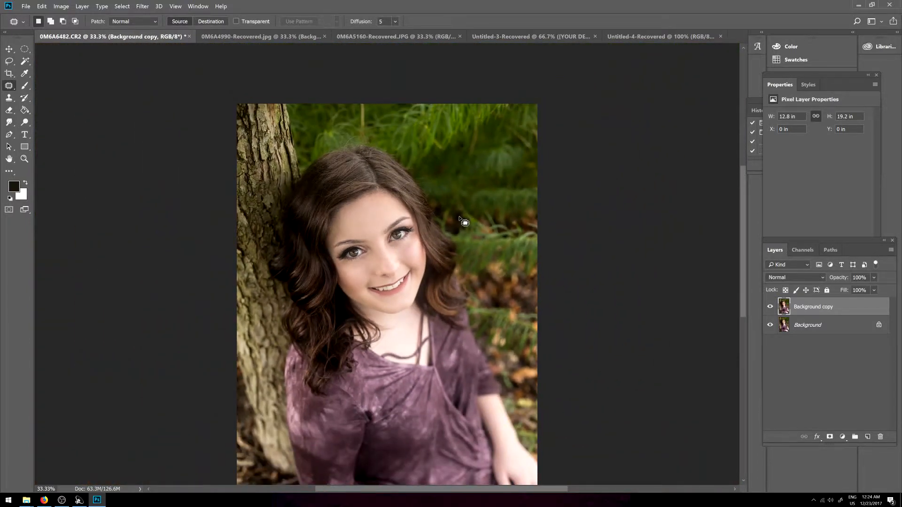
# Step: Patch the skin beside the outer end of the left-hand eyebrow near the hair
pyautogui.scroll(5, 459, 216)
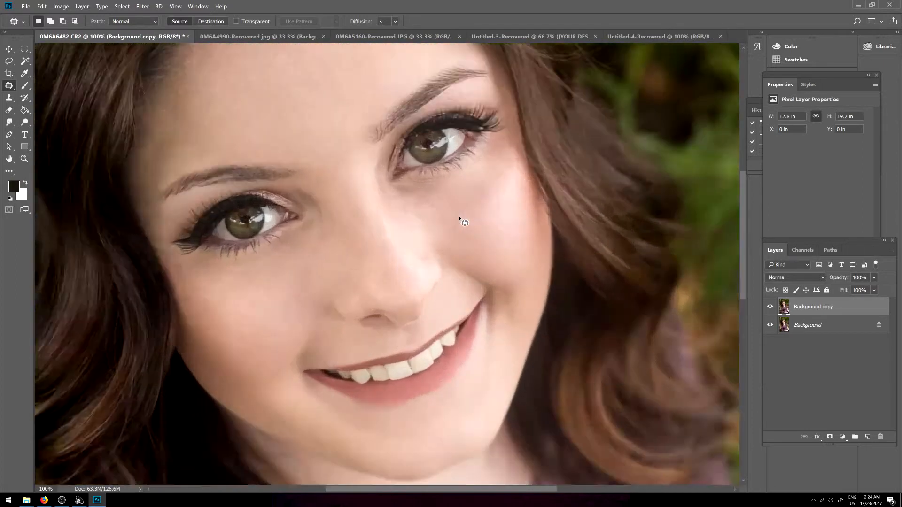
pyautogui.scroll(3, 320, 151)
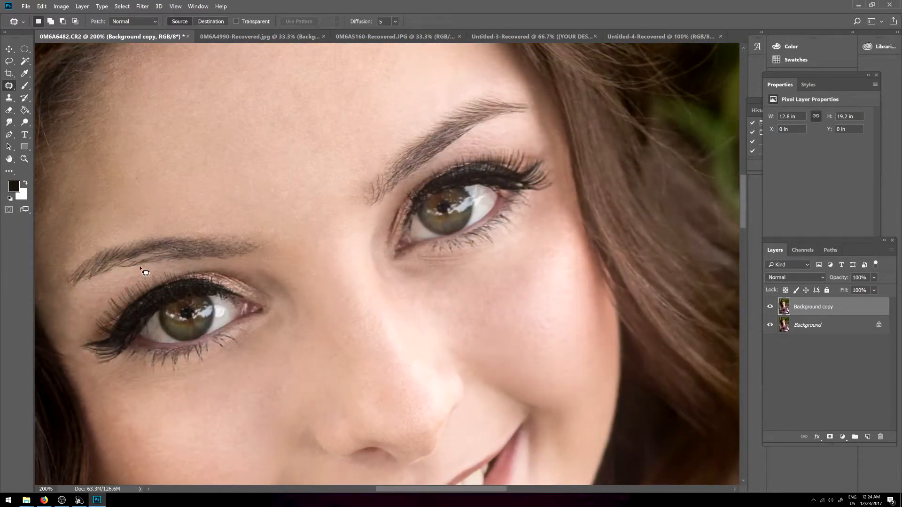
pyautogui.moveTo(470, 487); pyautogui.dragTo(445, 484)
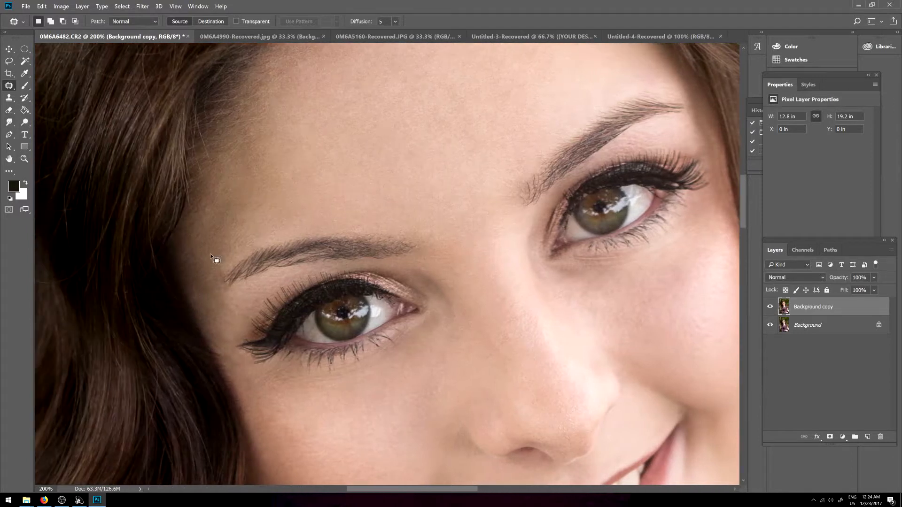
pyautogui.moveTo(221, 280)
pyautogui.mouseDown()
pyautogui.moveTo(201, 276)
pyautogui.moveTo(196, 288)
pyautogui.moveTo(225, 287)
pyautogui.moveTo(223, 245)
pyautogui.moveTo(202, 284)
pyautogui.mouseUp()
pyautogui.click(214, 288)
pyautogui.moveTo(203, 285)
pyautogui.mouseDown()
pyautogui.moveTo(214, 259)
pyautogui.moveTo(211, 286)
pyautogui.mouseUp()
pyautogui.hotkey('ctrl', 'd')
pyautogui.moveTo(210, 285)
pyautogui.mouseDown()
pyautogui.moveTo(218, 268)
pyautogui.moveTo(194, 280)
pyautogui.moveTo(205, 253)
pyautogui.moveTo(207, 294)
pyautogui.mouseUp()
pyautogui.hotkey('ctrl', 'd')
pyautogui.hotkey('ctrl', 'd')
pyautogui.hotkey('ctrl', 'd')
pyautogui.moveTo(204, 291)
pyautogui.mouseDown()
pyautogui.moveTo(211, 299)
pyautogui.moveTo(206, 284)
pyautogui.mouseUp()
pyautogui.moveTo(204, 284)
pyautogui.mouseDown()
pyautogui.moveTo(214, 296)
pyautogui.moveTo(211, 283)
pyautogui.mouseUp()
pyautogui.hotkey('ctrl', 'd')
pyautogui.hotkey('ctrl', 'd')
# Step: Patch the stray hairs and uneven skin around the outer end of the right-hand eyebrow
pyautogui.moveTo(382, 491); pyautogui.dragTo(415, 491)
pyautogui.scroll(2, 428, 427)
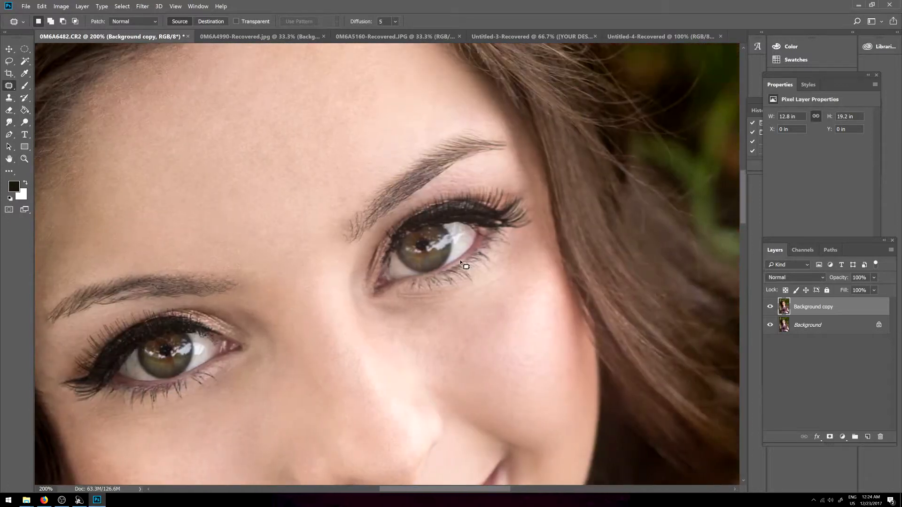
pyautogui.moveTo(500, 129); pyautogui.dragTo(499, 149)
pyautogui.moveTo(479, 117); pyautogui.dragTo(428, 101)
pyautogui.hotkey('ctrl', 'd')
pyautogui.moveTo(505, 148); pyautogui.dragTo(503, 138)
pyautogui.moveTo(504, 144)
pyautogui.mouseDown()
pyautogui.moveTo(493, 120)
pyautogui.moveTo(508, 161)
pyautogui.moveTo(497, 152)
pyautogui.moveTo(514, 148)
pyautogui.moveTo(513, 161)
pyautogui.moveTo(502, 142)
pyautogui.mouseUp()
pyautogui.hotkey('ctrl', 'd')
pyautogui.hotkey('ctrl', 'd')
pyautogui.hotkey('ctrl', 'd')
pyautogui.moveTo(503, 142)
pyautogui.mouseDown()
pyautogui.moveTo(493, 129)
pyautogui.moveTo(502, 154)
pyautogui.moveTo(499, 140)
pyautogui.mouseUp()
pyautogui.hotkey('ctrl', 'd')
pyautogui.hotkey('ctrl', 'd')
pyautogui.hotkey('ctrl', 'd')
pyautogui.hotkey('ctrl', 'd')
pyautogui.moveTo(499, 140)
pyautogui.mouseDown()
pyautogui.moveTo(487, 123)
pyautogui.moveTo(497, 124)
pyautogui.mouseUp()
pyautogui.hotkey('ctrl', 'd')
# Step: Patch the skin just above the arch of the right-hand eyebrow
pyautogui.moveTo(491, 127)
pyautogui.mouseDown()
pyautogui.moveTo(475, 116)
pyautogui.moveTo(494, 137)
pyautogui.mouseUp()
pyautogui.moveTo(494, 136); pyautogui.dragTo(478, 120)
pyautogui.hotkey('ctrl', 'd')
pyautogui.moveTo(502, 156)
pyautogui.mouseDown()
pyautogui.moveTo(470, 135)
pyautogui.moveTo(487, 131)
pyautogui.mouseUp()
pyautogui.hotkey('ctrl', 'd')
pyautogui.moveTo(485, 131)
pyautogui.mouseDown()
pyautogui.moveTo(481, 116)
pyautogui.moveTo(469, 131)
pyautogui.moveTo(487, 137)
pyautogui.mouseUp()
pyautogui.hotkey('ctrl', 'd')
pyautogui.hotkey('ctrl', 'd')
pyautogui.moveTo(488, 136)
pyautogui.mouseDown()
pyautogui.moveTo(440, 142)
pyautogui.moveTo(478, 131)
pyautogui.mouseUp()
pyautogui.hotkey('ctrl', 'd')
pyautogui.moveTo(476, 133)
pyautogui.mouseDown()
pyautogui.moveTo(476, 117)
pyautogui.moveTo(475, 133)
pyautogui.moveTo(462, 124)
pyautogui.moveTo(472, 131)
pyautogui.mouseUp()
pyautogui.hotkey('ctrl', 'd')
pyautogui.hotkey('ctrl', 'd')
pyautogui.moveTo(470, 132)
pyautogui.mouseDown()
pyautogui.moveTo(461, 123)
pyautogui.moveTo(482, 136)
pyautogui.moveTo(470, 127)
pyautogui.mouseUp()
pyautogui.hotkey('ctrl', 'd')
pyautogui.hotkey('ctrl', 'd')
pyautogui.hotkey('ctrl', 'd')
pyautogui.moveTo(467, 128)
pyautogui.mouseDown()
pyautogui.moveTo(458, 117)
pyautogui.moveTo(480, 134)
pyautogui.mouseUp()
pyautogui.moveTo(480, 133); pyautogui.dragTo(467, 122)
pyautogui.hotkey('ctrl', 'd')
# Step: Patch the uneven spots on the right-hand side of the forehead, well above the eyebrow
pyautogui.moveTo(437, 93); pyautogui.dragTo(441, 94)
pyautogui.moveTo(442, 94); pyautogui.dragTo(452, 105)
pyautogui.hotkey('ctrl', 'd')
pyautogui.moveTo(405, 76); pyautogui.dragTo(402, 78)
pyautogui.moveTo(402, 78)
pyautogui.mouseDown()
pyautogui.moveTo(423, 90)
pyautogui.moveTo(398, 78)
pyautogui.mouseUp()
pyautogui.hotkey('ctrl', 'd')
pyautogui.moveTo(397, 79)
pyautogui.mouseDown()
pyautogui.moveTo(406, 89)
pyautogui.moveTo(346, 111)
pyautogui.moveTo(378, 79)
pyautogui.mouseUp()
# Step: Patch the blotches on the forehead between its right-hand side and the middle
pyautogui.moveTo(367, 89)
pyautogui.mouseDown()
pyautogui.moveTo(372, 108)
pyautogui.moveTo(382, 101)
pyautogui.moveTo(356, 109)
pyautogui.moveTo(339, 90)
pyautogui.moveTo(358, 107)
pyautogui.mouseUp()
pyautogui.hotkey('ctrl', 'd')
pyautogui.hotkey('ctrl', 'd')
pyautogui.moveTo(358, 106)
pyautogui.mouseDown()
pyautogui.moveTo(362, 81)
pyautogui.moveTo(373, 101)
pyautogui.mouseUp()
pyautogui.hotkey('ctrl', 'd')
pyautogui.moveTo(373, 101)
pyautogui.mouseDown()
pyautogui.moveTo(370, 81)
pyautogui.moveTo(365, 98)
pyautogui.moveTo(369, 77)
pyautogui.mouseUp()
pyautogui.hotkey('ctrl', 'd')
pyautogui.hotkey('ctrl', 'd')
pyautogui.hotkey('ctrl', 'd')
# Step: Smooth the last small uneven areas around the middle of the forehead with the Patch tool
pyautogui.moveTo(364, 85); pyautogui.dragTo(370, 101)
pyautogui.moveTo(370, 102)
pyautogui.mouseDown()
pyautogui.moveTo(366, 89)
pyautogui.moveTo(371, 107)
pyautogui.moveTo(373, 97)
pyautogui.mouseUp()
pyautogui.hotkey('ctrl', 'd')
pyautogui.hotkey('ctrl', 'd')
pyautogui.moveTo(372, 96); pyautogui.dragTo(374, 81)
pyautogui.hotkey('ctrl', 'd')
pyautogui.moveTo(367, 111); pyautogui.dragTo(362, 105)
pyautogui.moveTo(363, 104)
pyautogui.mouseDown()
pyautogui.moveTo(361, 89)
pyautogui.moveTo(368, 100)
pyautogui.mouseUp()
pyautogui.hotkey('ctrl', 'd')
pyautogui.moveTo(369, 95); pyautogui.dragTo(362, 78)
pyautogui.hotkey('ctrl', 'd')
pyautogui.moveTo(370, 116)
pyautogui.mouseDown()
pyautogui.moveTo(382, 108)
pyautogui.moveTo(370, 120)
pyautogui.moveTo(367, 112)
pyautogui.mouseUp()
pyautogui.hotkey('ctrl', 'd')
pyautogui.hotkey('ctrl', 'd')
pyautogui.moveTo(368, 113); pyautogui.dragTo(382, 113)
pyautogui.hotkey('ctrl', 'd')
# Step: Compare the retouched layer with the original portrait, both zoomed out and close up
pyautogui.hotkey('ctrl', '-')
pyautogui.hotkey('ctrl', '-')
pyautogui.hotkey('ctrl', '-')
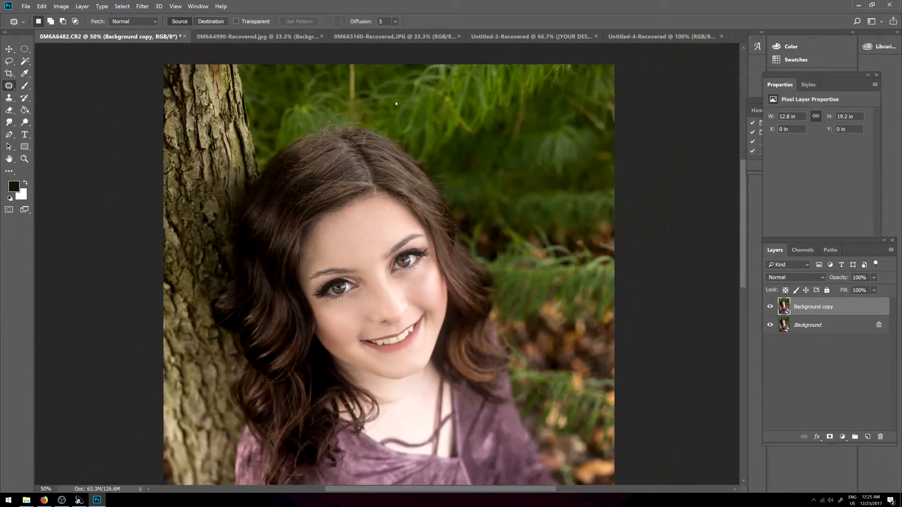
pyautogui.hotkey('ctrl', '-')
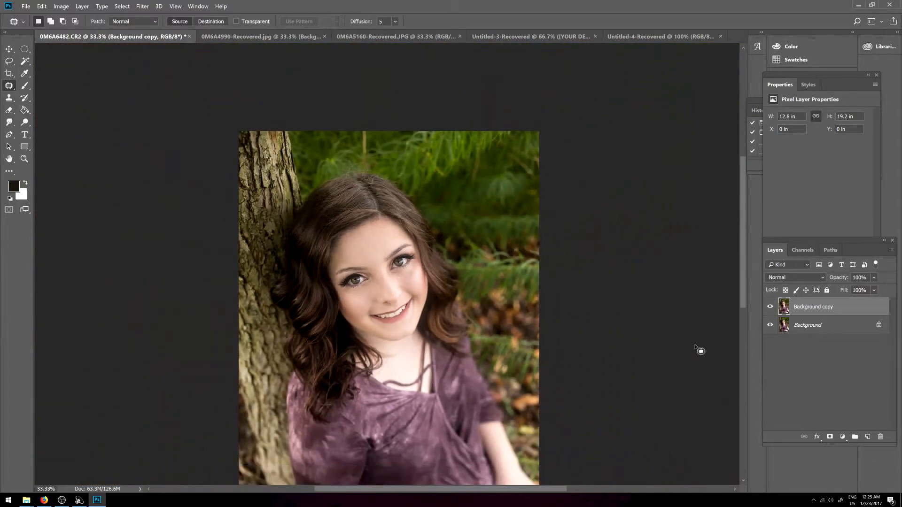
pyautogui.click(769, 306)
pyautogui.hotkey('ctrl', '+')
pyautogui.hotkey('ctrl', '+')
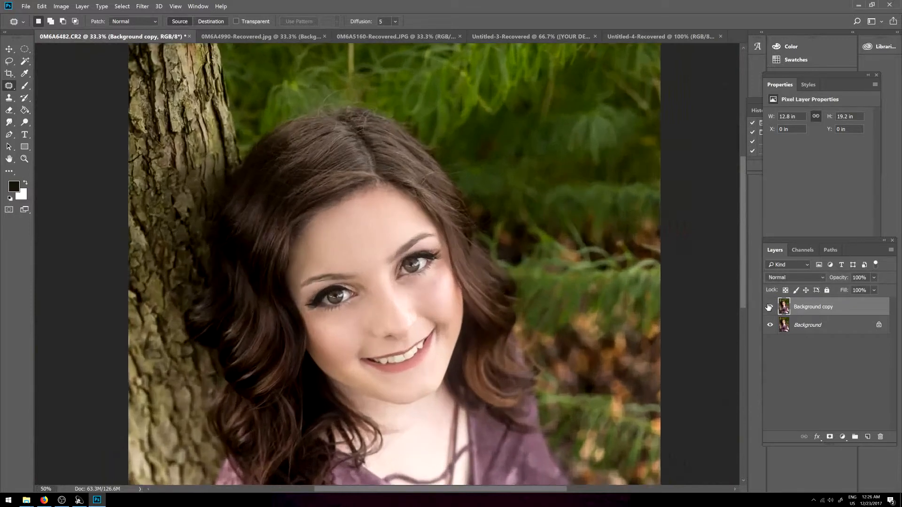
pyautogui.hotkey('ctrl', '+')
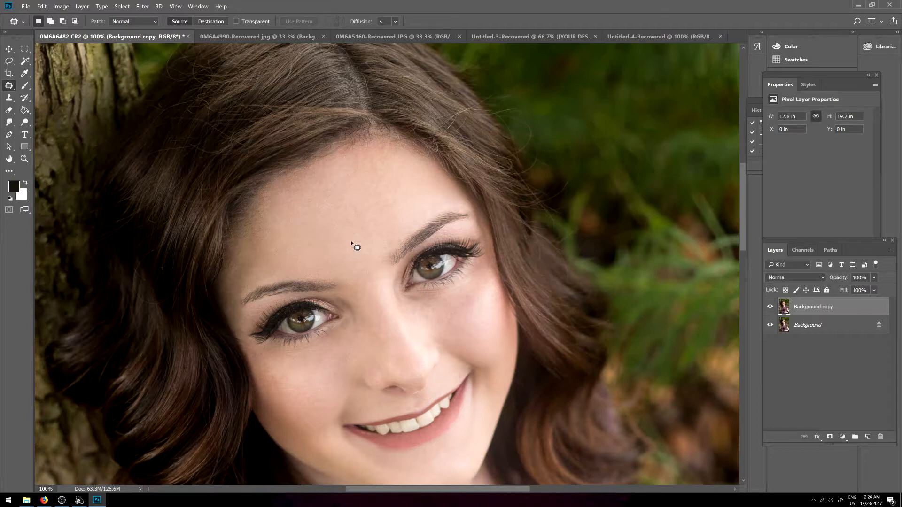
# Step: Patch the small uneven spots along the hairline at the forehead's upper-left edge
pyautogui.hotkey('ctrl', '-')
pyautogui.hotkey('ctrl', '-')
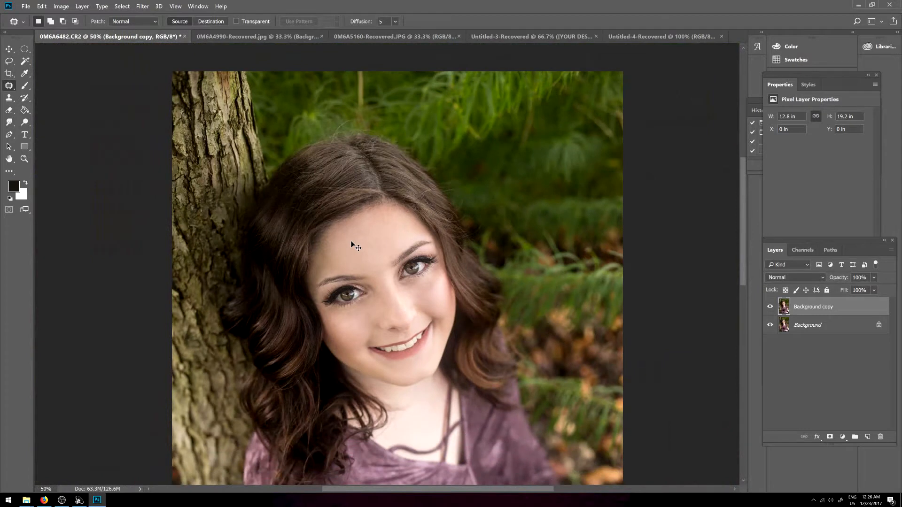
pyautogui.hotkey('ctrl', '-')
pyautogui.hotkey('ctrl', '-')
pyautogui.hotkey('ctrl', '+')
pyautogui.hotkey('ctrl', '-')
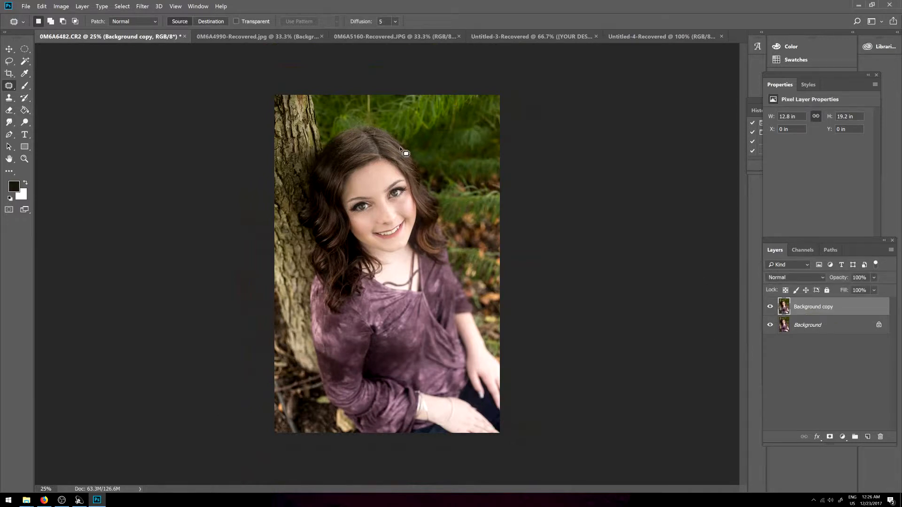
pyautogui.scroll(3, 400, 149)
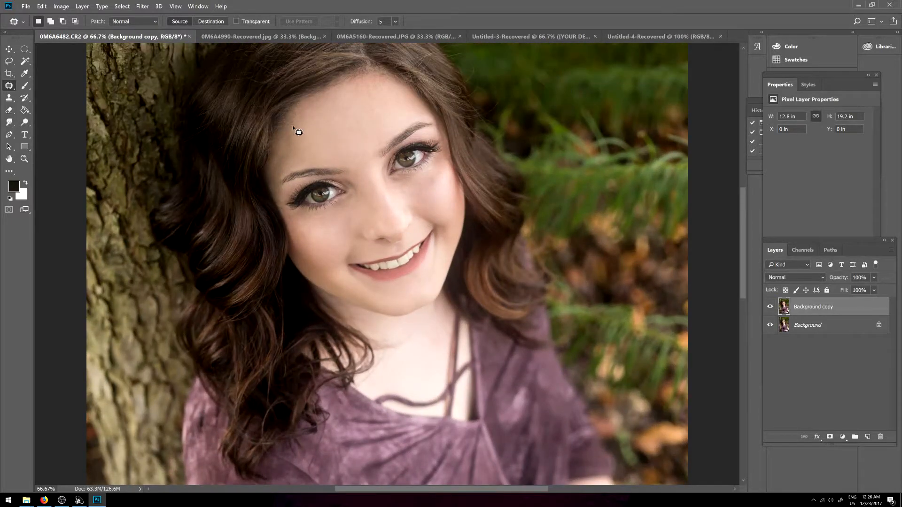
pyautogui.scroll(3, 293, 126)
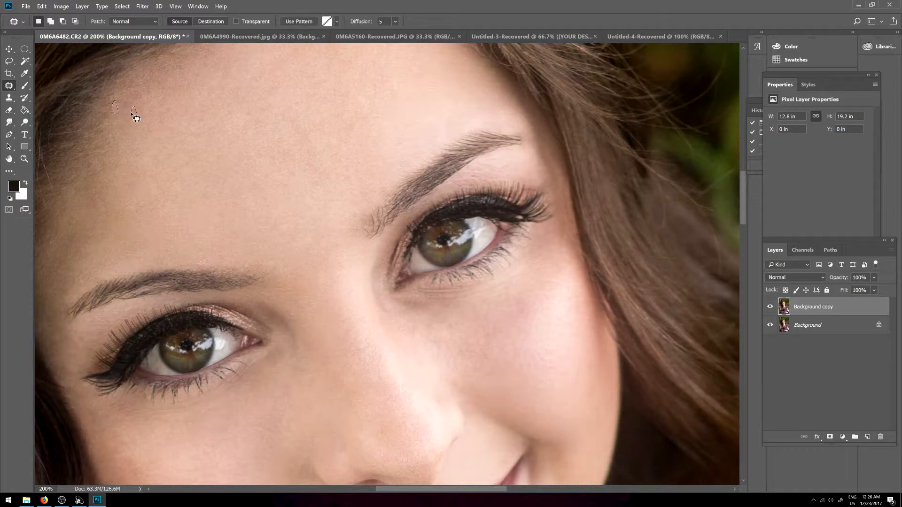
pyautogui.moveTo(102, 96); pyautogui.dragTo(111, 101)
pyautogui.hotkey('ctrl', 'd')
pyautogui.moveTo(100, 94); pyautogui.dragTo(108, 95)
pyautogui.hotkey('ctrl', 'd')
pyautogui.hotkey('ctrl', 'd')
# Step: Patch the remaining marks on the left side of the forehead, between the hairline and the eyebrow
pyautogui.moveTo(98, 185); pyautogui.dragTo(113, 179)
pyautogui.hotkey('ctrl', 'd')
pyautogui.scroll(1, 123, 169)
pyautogui.scroll(1, 123, 178)
pyautogui.moveTo(126, 184); pyautogui.dragTo(127, 186)
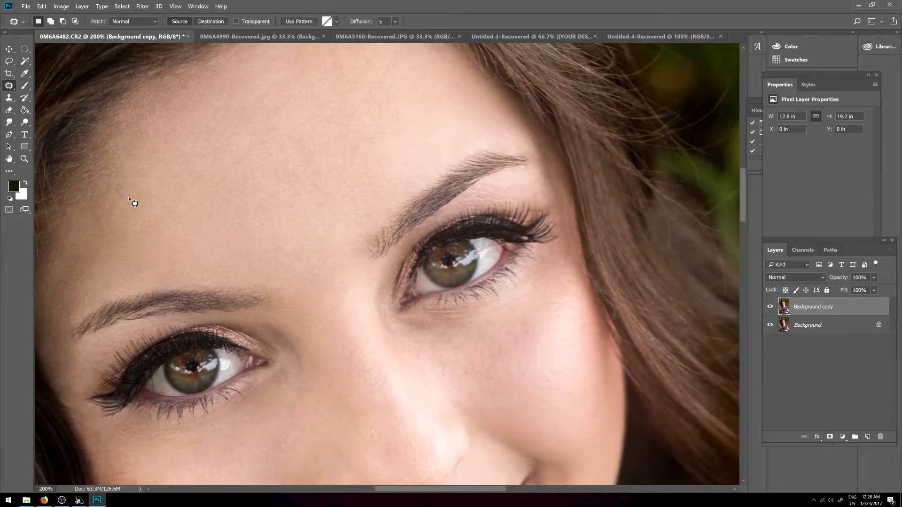
pyautogui.hotkey('ctrl', 'd')
# Step: Merge the retouched layer into the Background and duplicate the result as Background copy
pyautogui.hotkey('ctrl', '-')
pyautogui.hotkey('ctrl', '-')
pyautogui.hotkey('ctrl', '-')
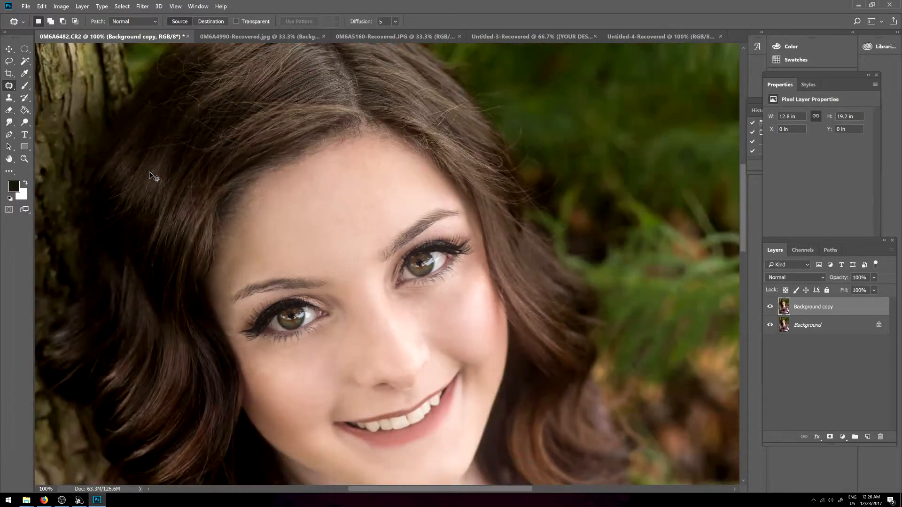
pyautogui.hotkey('ctrl', '-')
pyautogui.hotkey('ctrl', '-')
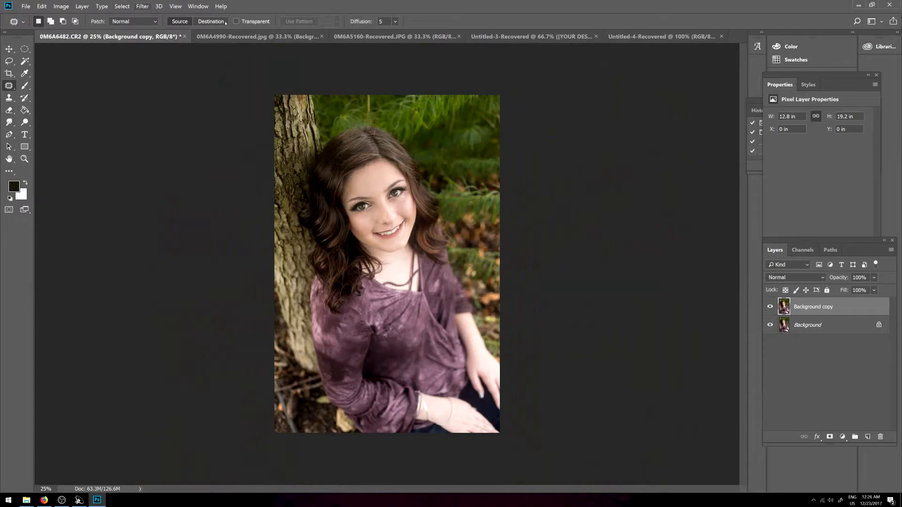
pyautogui.rightClick(818, 326)
pyautogui.click(834, 365)
pyautogui.rightClick(810, 315)
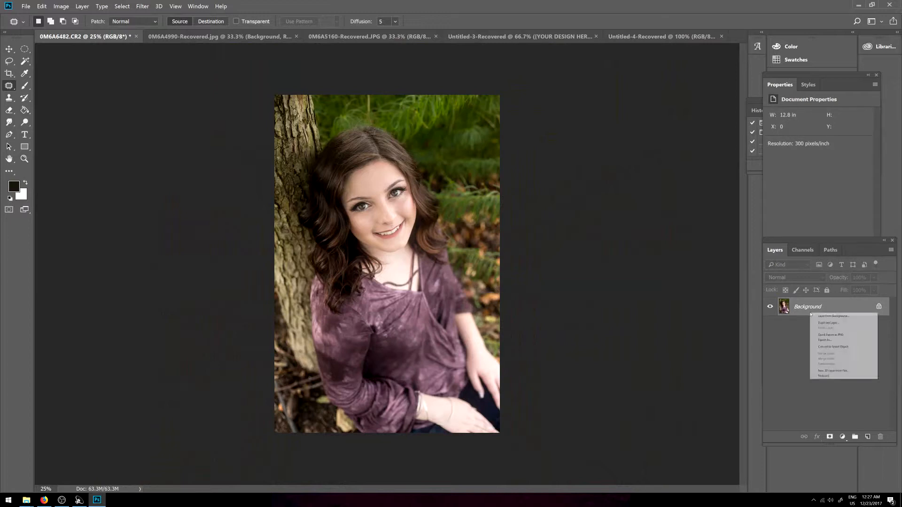
pyautogui.click(828, 322)
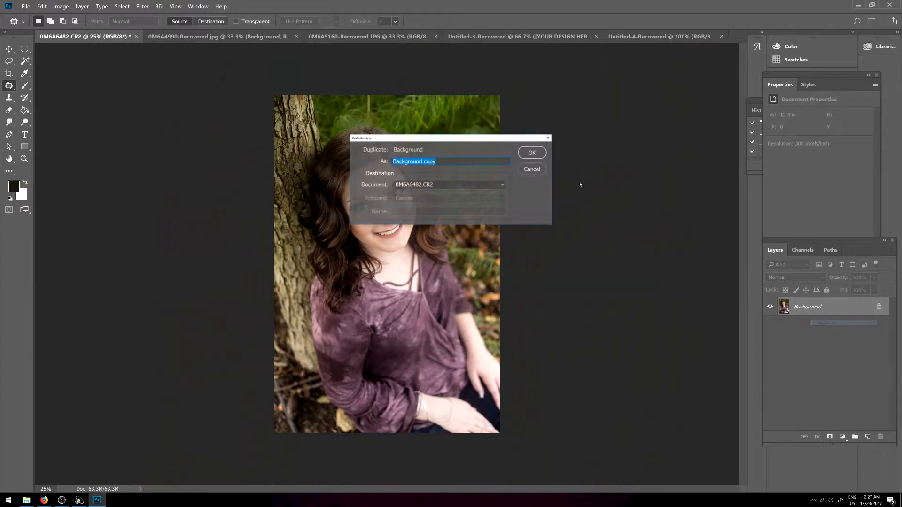
pyautogui.click(524, 151)
# Step: Open Liquify and warp the hair from the crown down the side away from the tree with a size 500 brush
pyautogui.click(143, 6)
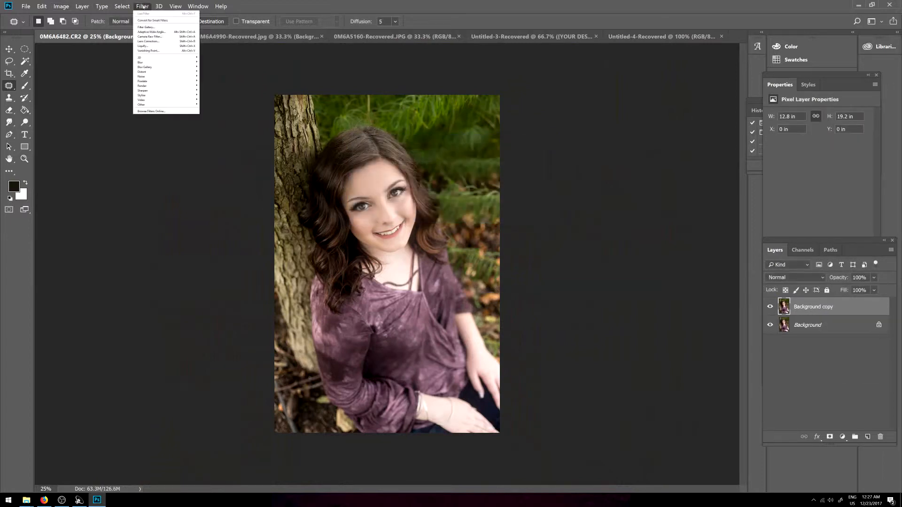
pyautogui.click(144, 46)
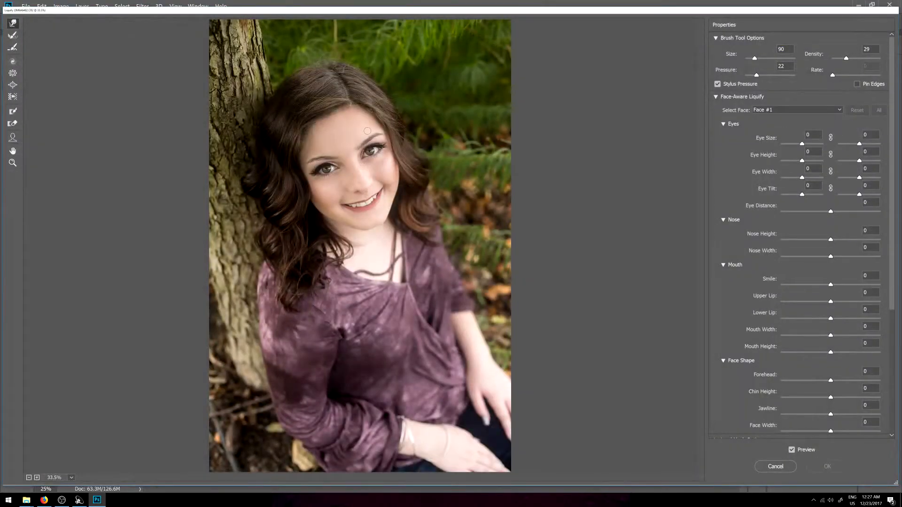
pyautogui.press(']')
pyautogui.press(']')
pyautogui.press(']')
pyautogui.moveTo(358, 71)
pyautogui.mouseDown()
pyautogui.moveTo(389, 89)
pyautogui.moveTo(428, 163)
pyautogui.moveTo(428, 232)
pyautogui.moveTo(407, 194)
pyautogui.mouseUp()
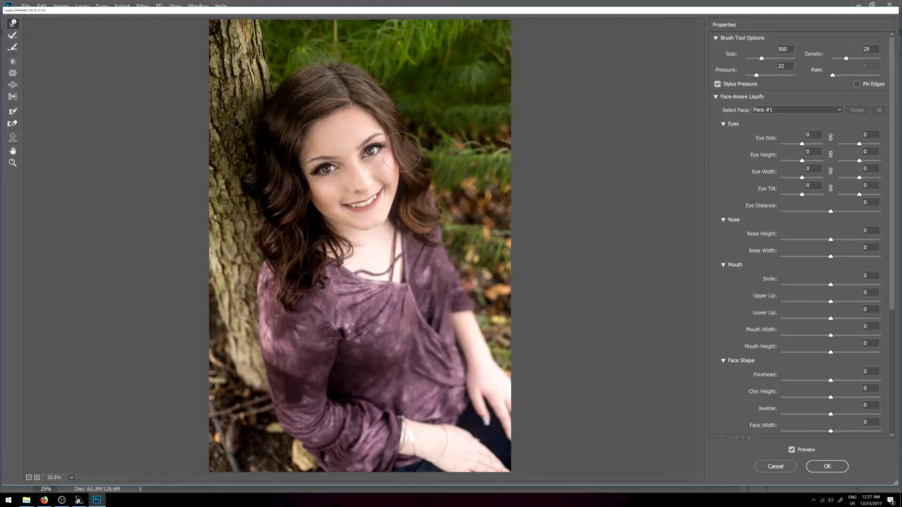
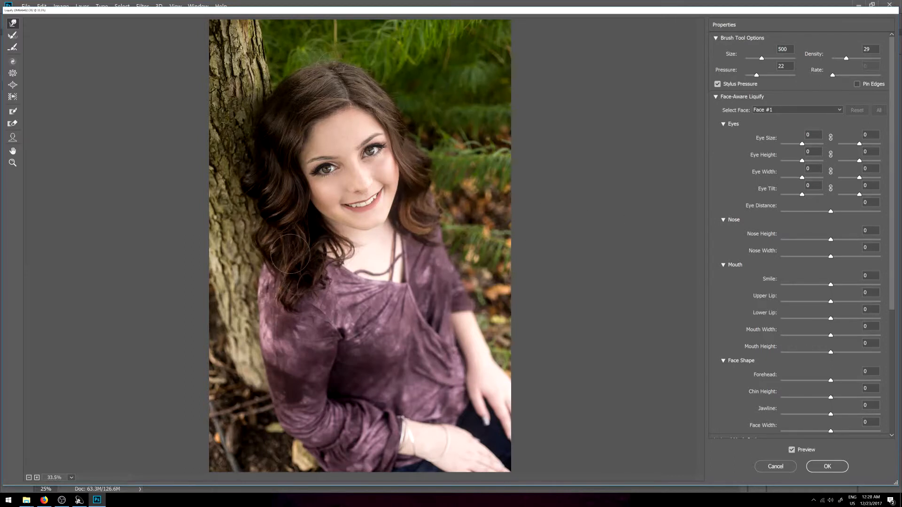
# Step: Warp the curls on the tree side and above the shoulder, and compare the reshaped hair with the original
pyautogui.moveTo(305, 283); pyautogui.dragTo(315, 287)
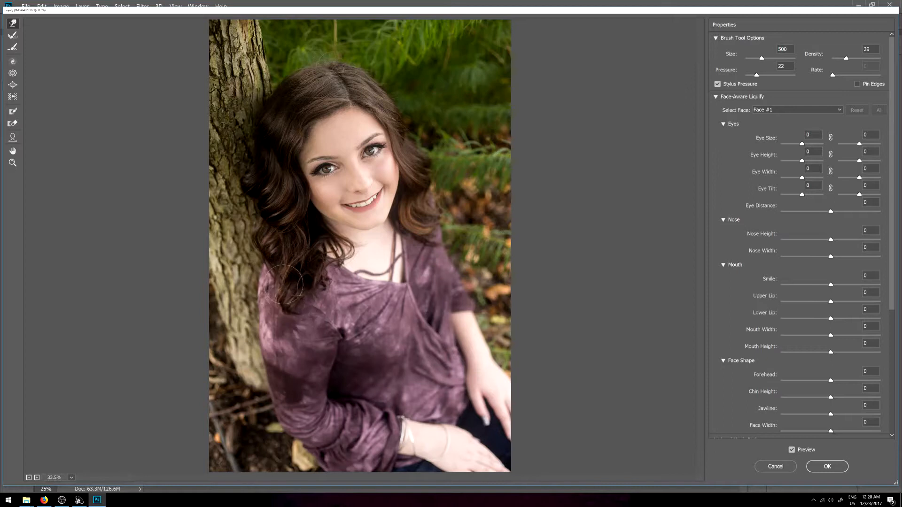
pyautogui.moveTo(259, 238)
pyautogui.mouseDown()
pyautogui.moveTo(258, 207)
pyautogui.moveTo(267, 214)
pyautogui.moveTo(258, 180)
pyautogui.moveTo(316, 215)
pyautogui.moveTo(261, 217)
pyautogui.mouseUp()
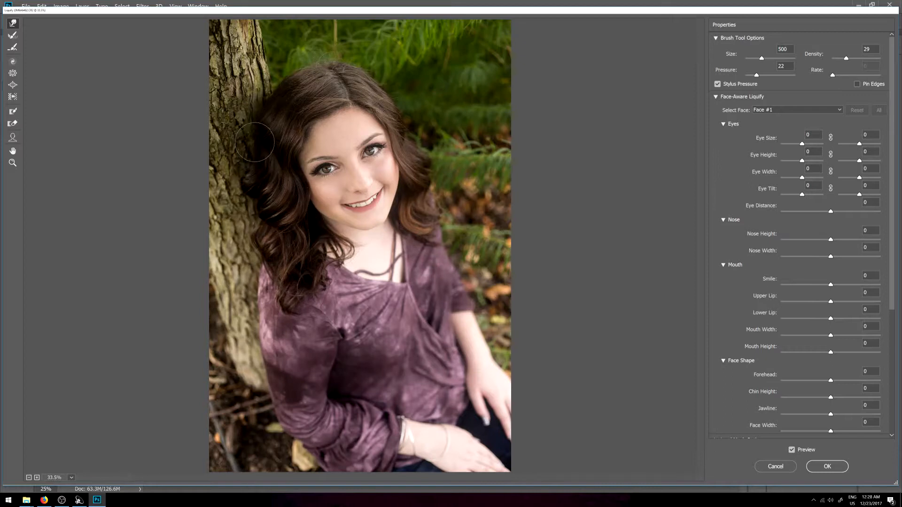
pyautogui.press('p')
pyautogui.press('p')
pyautogui.press('p')
# Step: Reshape the eyes with the Face tool: eye size 15 left and 24 right, eye tilt -26 left and 3 right
pyautogui.click(13, 137)
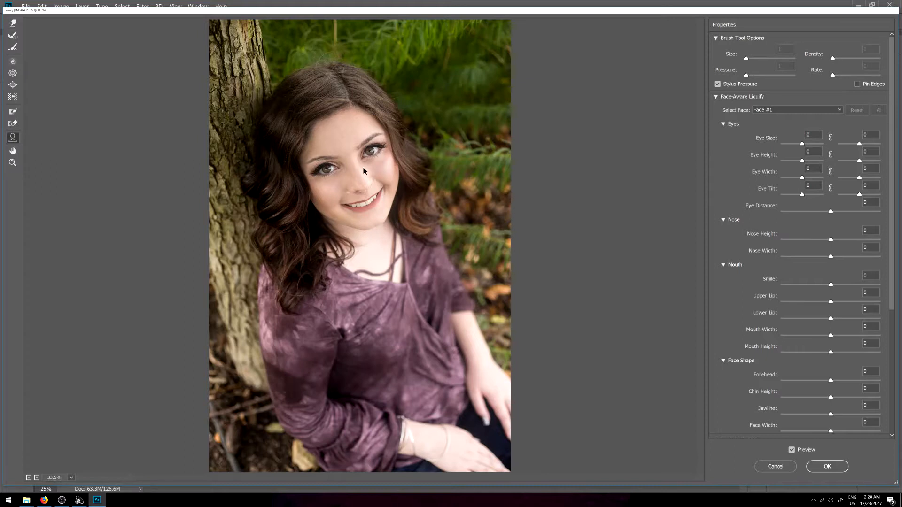
pyautogui.hotkey('ctrl', '+')
pyautogui.hotkey('ctrl', '+')
pyautogui.scroll(5, 381, 188)
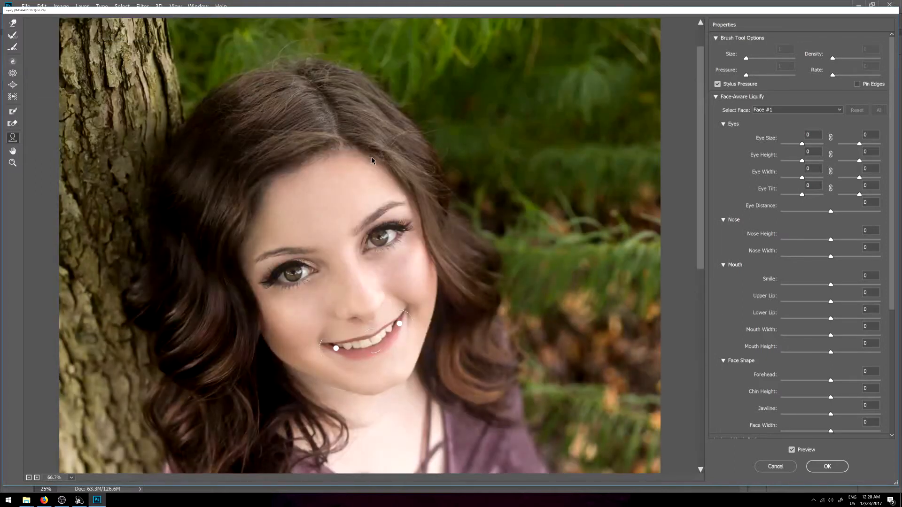
pyautogui.moveTo(393, 221); pyautogui.dragTo(398, 215)
pyautogui.moveTo(275, 261); pyautogui.dragTo(265, 290)
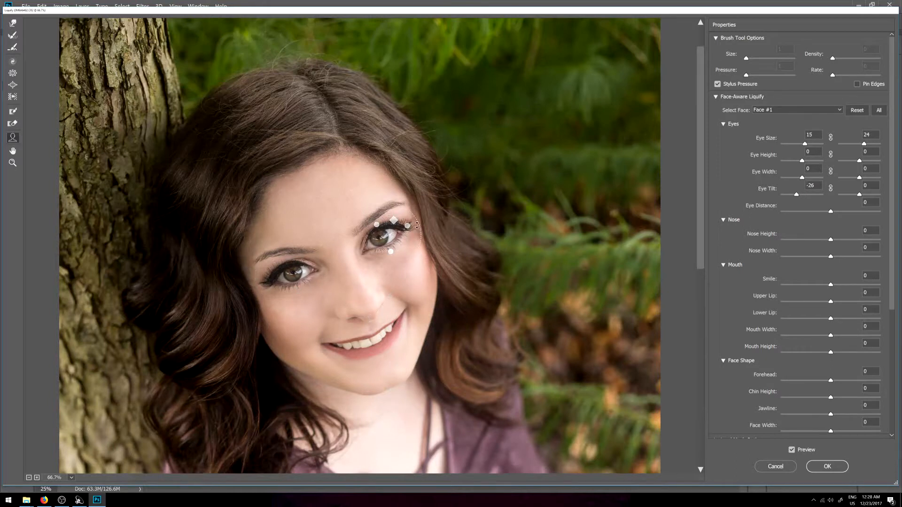
pyautogui.moveTo(415, 230); pyautogui.dragTo(415, 230)
# Step: Set nose width 3, smile 21, upper lip 38, lower lip -26 and mouth width -9, and compare with the unedited face
pyautogui.moveTo(384, 297); pyautogui.dragTo(408, 308)
pyautogui.moveTo(380, 348); pyautogui.dragTo(386, 353)
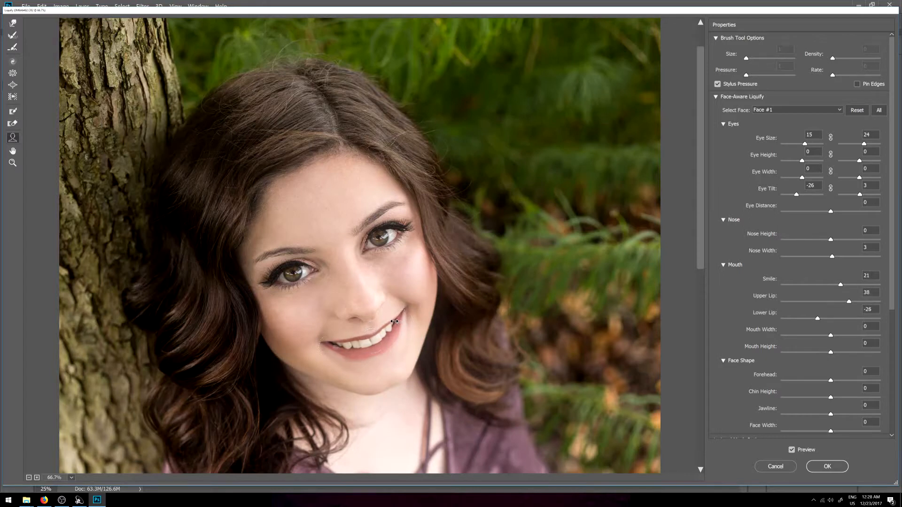
pyautogui.moveTo(395, 323); pyautogui.dragTo(392, 322)
pyautogui.scroll(2, 412, 301)
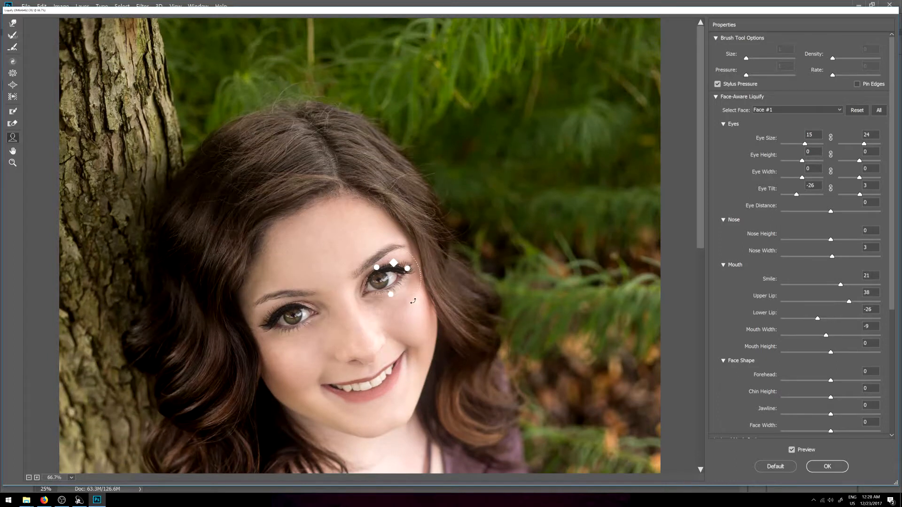
pyautogui.scroll(-2, 413, 301)
pyautogui.press('p')
pyautogui.press('p')
pyautogui.press('p')
pyautogui.press('p')
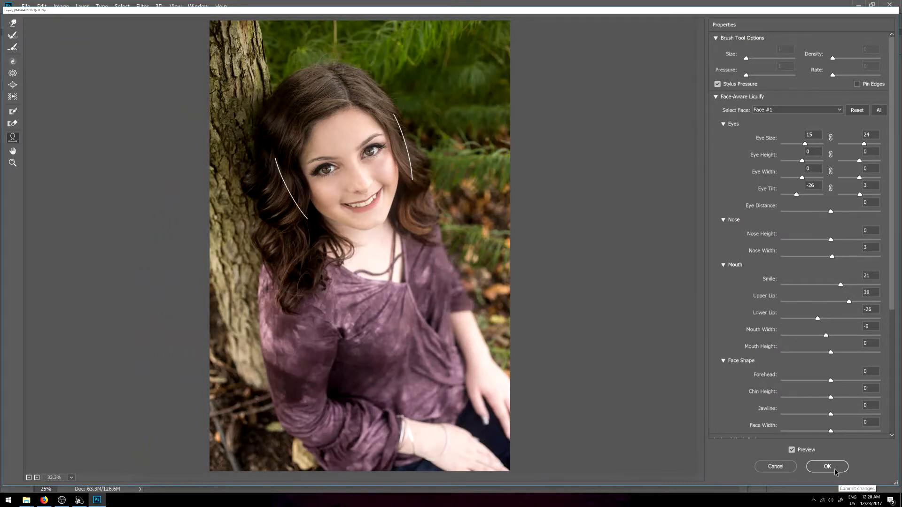
# Step: Return to the Forward Warp tool with the brush reduced to size 50, and apply the Liquify changes
pyautogui.hotkey('ctrl', '+')
pyautogui.hotkey('ctrl', '+')
pyautogui.hotkey('ctrl', '+')
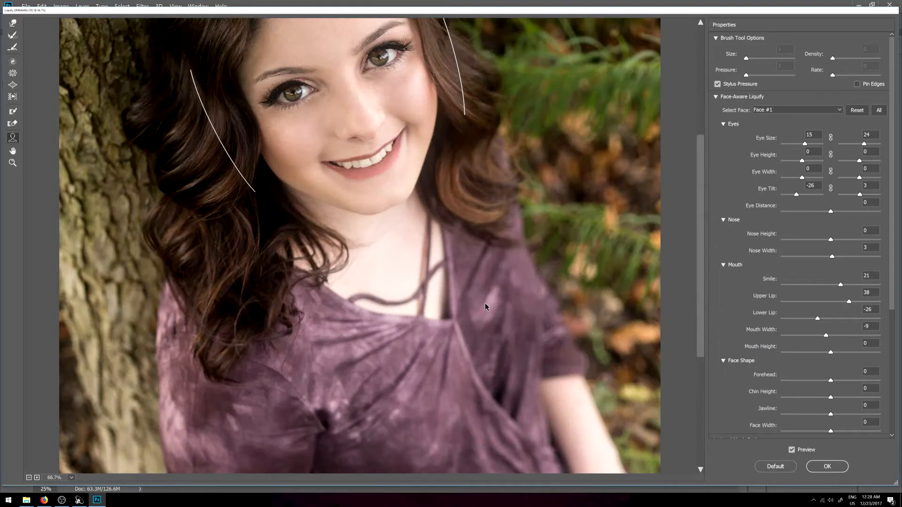
pyautogui.scroll(7, 474, 314)
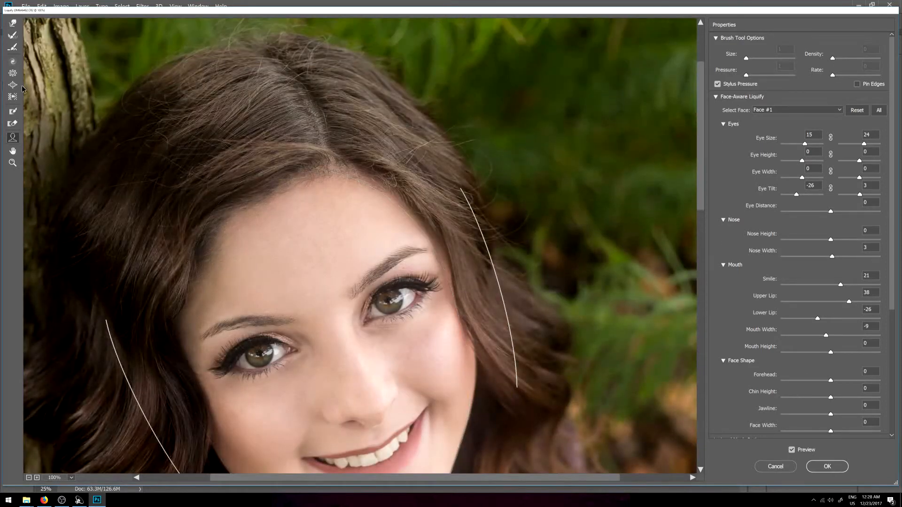
pyautogui.click(12, 23)
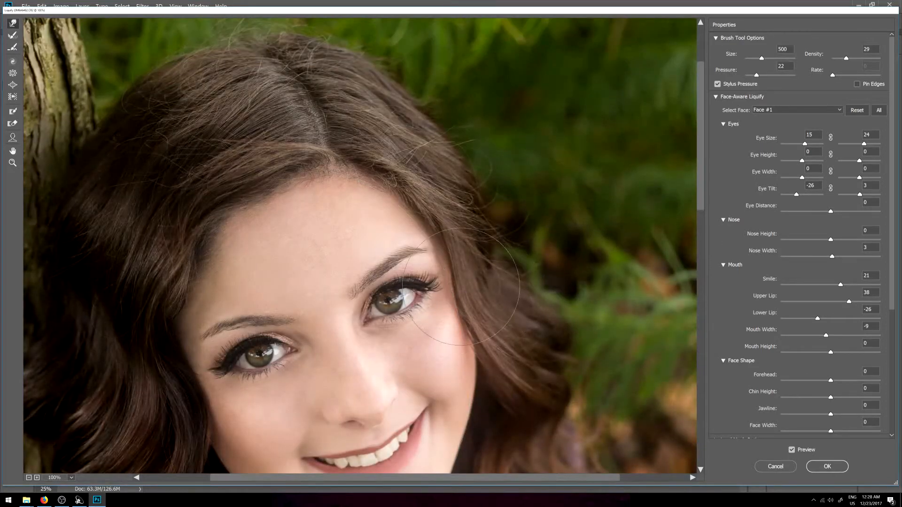
pyautogui.press('[')
pyautogui.press('[')
pyautogui.press('[')
pyautogui.press('[')
pyautogui.press('[')
pyautogui.press('[')
pyautogui.press('[')
pyautogui.keyDown('ctrl'); pyautogui.keyDown('alt'); pyautogui.click(593, 343); pyautogui.keyUp('alt'); pyautogui.keyUp('ctrl')
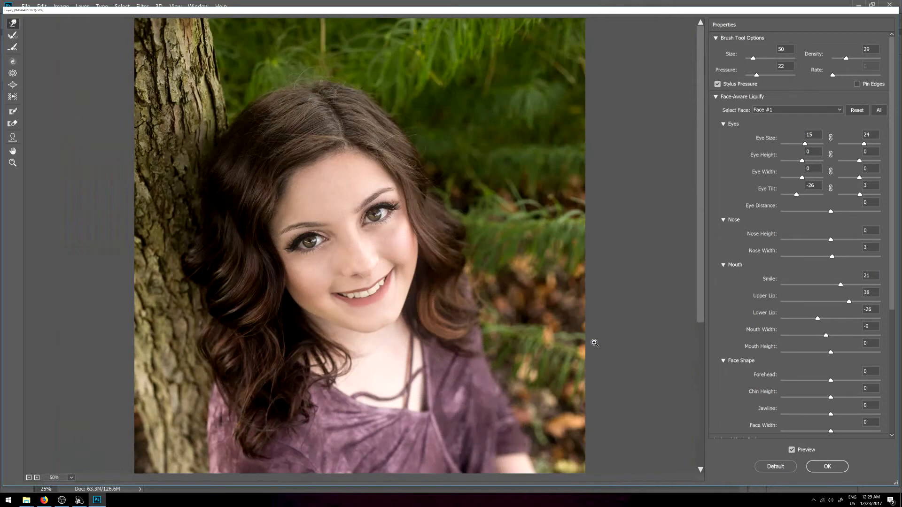
pyautogui.keyDown('ctrl'); pyautogui.keyDown('alt'); pyautogui.click(594, 343); pyautogui.keyUp('alt'); pyautogui.keyUp('ctrl')
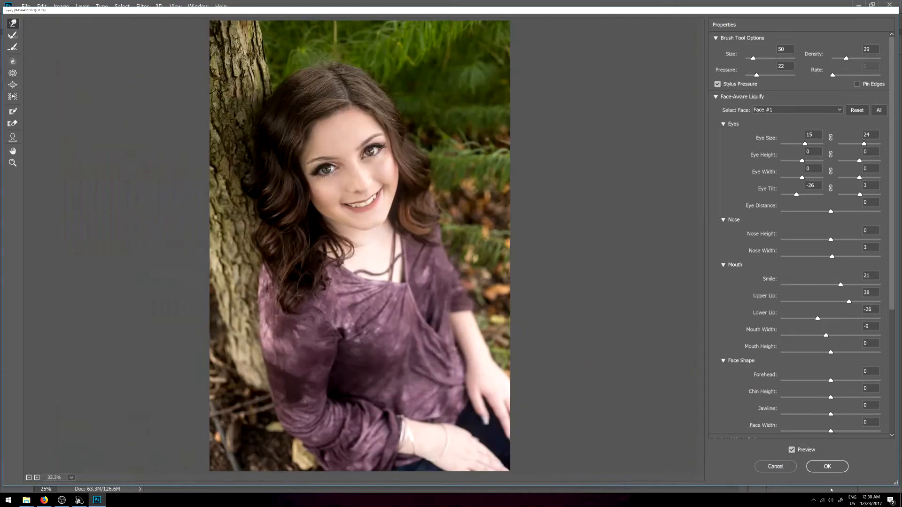
pyautogui.click(827, 467)
# Step: Compare the liquified layer with the Background by toggling its visibility
pyautogui.click(771, 310)
pyautogui.click(770, 310)
pyautogui.click(770, 309)
pyautogui.click(770, 310)
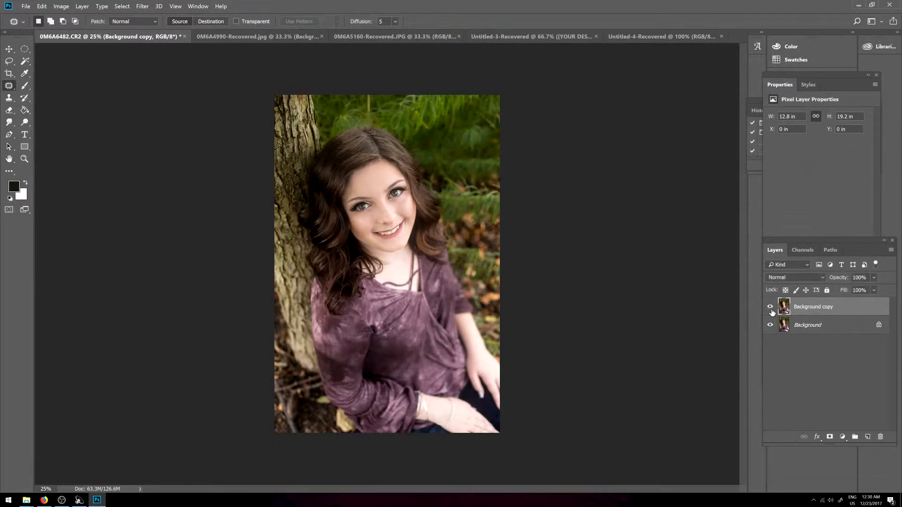
pyautogui.click(771, 309)
pyautogui.click(771, 308)
pyautogui.click(771, 308)
pyautogui.click(771, 308)
pyautogui.click(770, 309)
pyautogui.click(770, 309)
# Step: Examine the reshaped face and hair close up and in the full portrait
pyautogui.click(754, 141)
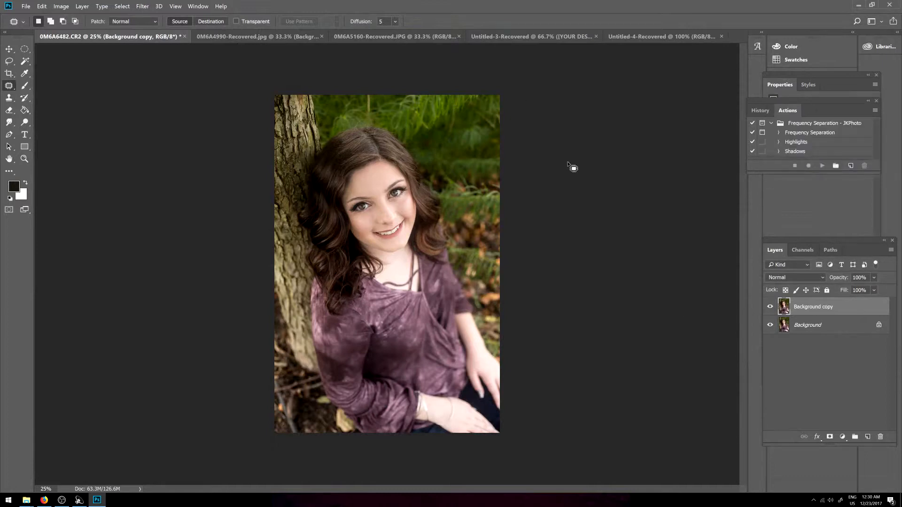
pyautogui.hotkey('ctrl', '+')
pyautogui.hotkey('ctrl', '+')
pyautogui.hotkey('ctrl', '+')
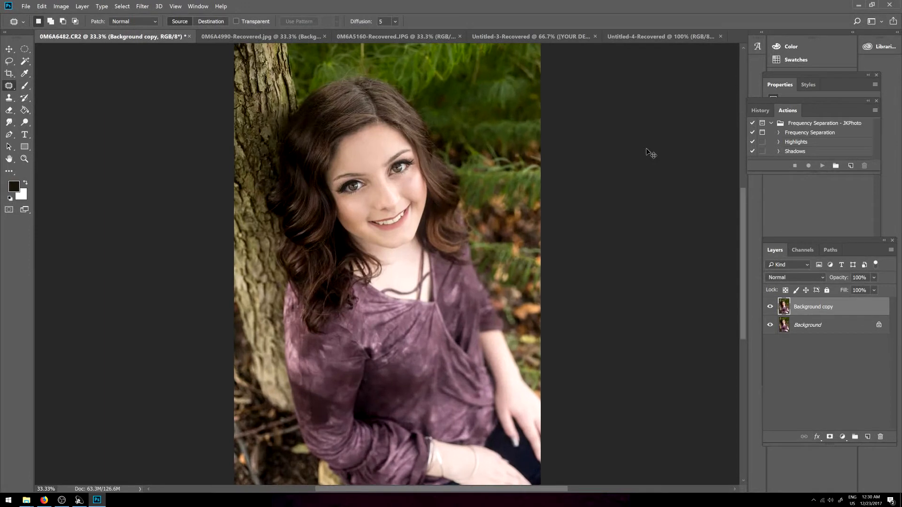
pyautogui.scroll(3, 658, 178)
pyautogui.scroll(-1, 659, 179)
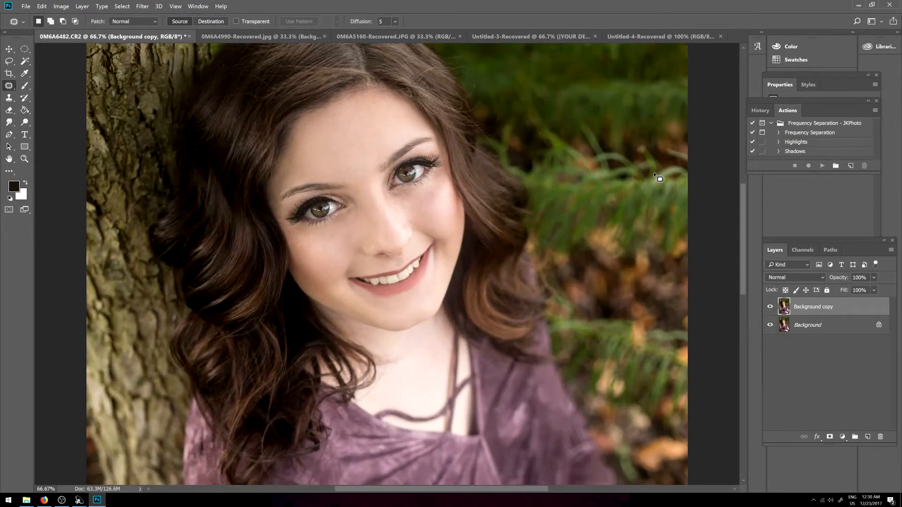
pyautogui.hotkey('ctrl', '-')
pyautogui.hotkey('ctrl', '-')
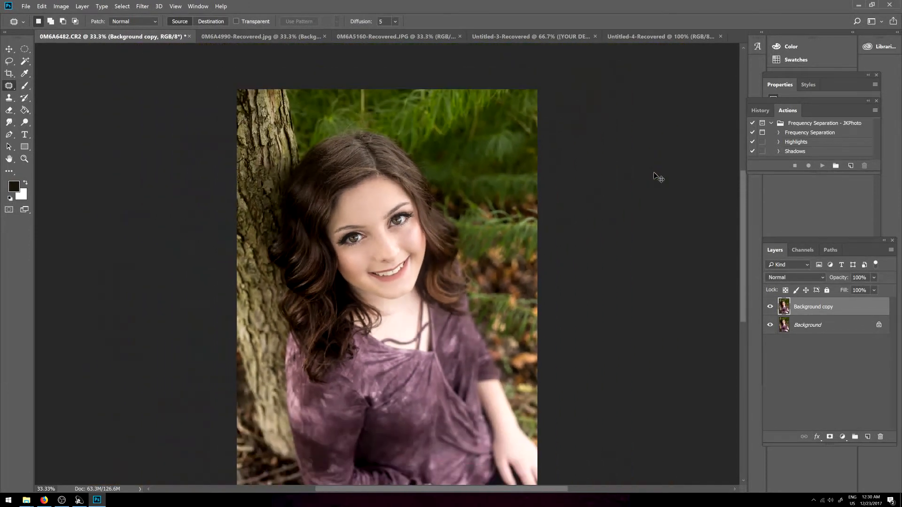
pyautogui.hotkey('ctrl', '-')
# Step: Merge the Background copy and Background layers and duplicate the result as Background copy
pyautogui.keyDown('shift'); pyautogui.click(806, 324); pyautogui.keyUp('shift')
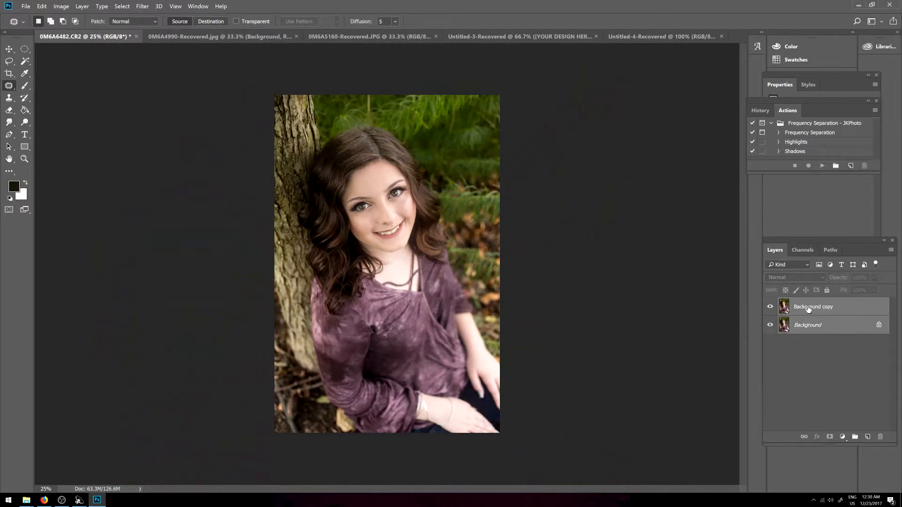
pyautogui.rightClick(807, 310)
pyautogui.click(821, 237)
pyautogui.rightClick(821, 308)
pyautogui.click(840, 320)
pyautogui.click(536, 151)
# Step: Add a Vibrance adjustment layer with vibrance +43 and saturation +12
pyautogui.click(841, 437)
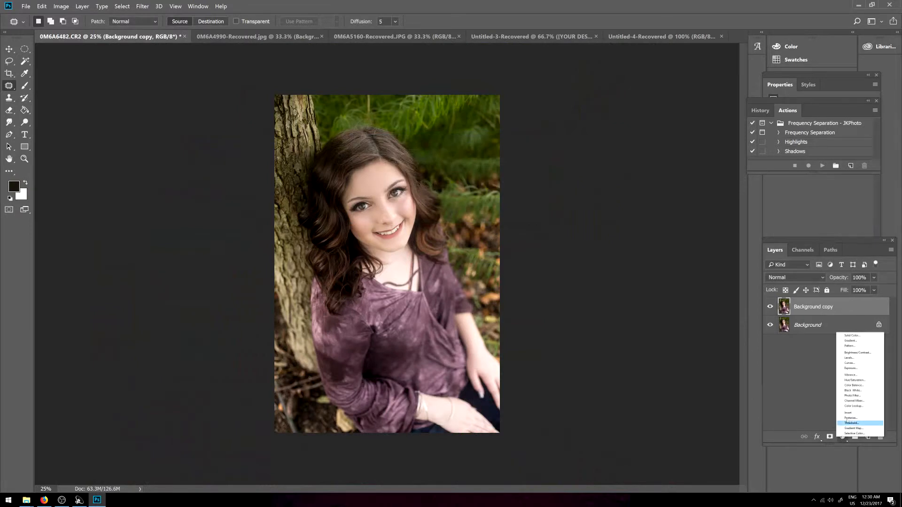
pyautogui.click(853, 375)
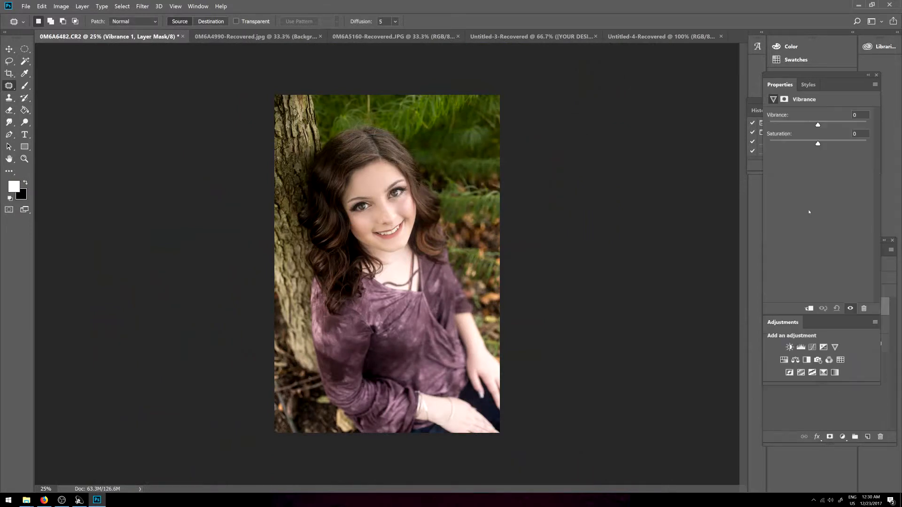
pyautogui.moveTo(820, 126); pyautogui.dragTo(825, 127)
pyautogui.moveTo(818, 145); pyautogui.dragTo(828, 147)
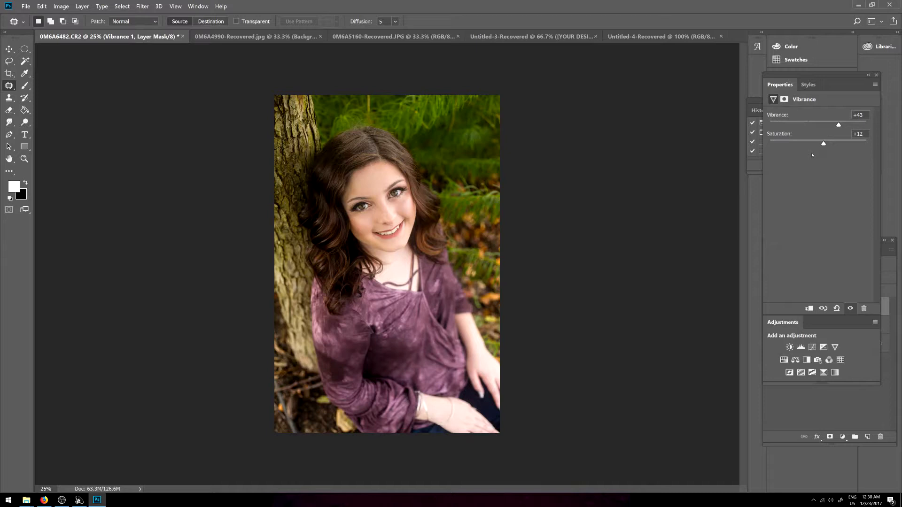
# Step: Select the Background copy layer and draw an elliptical selection around the subject's face
pyautogui.click(776, 401)
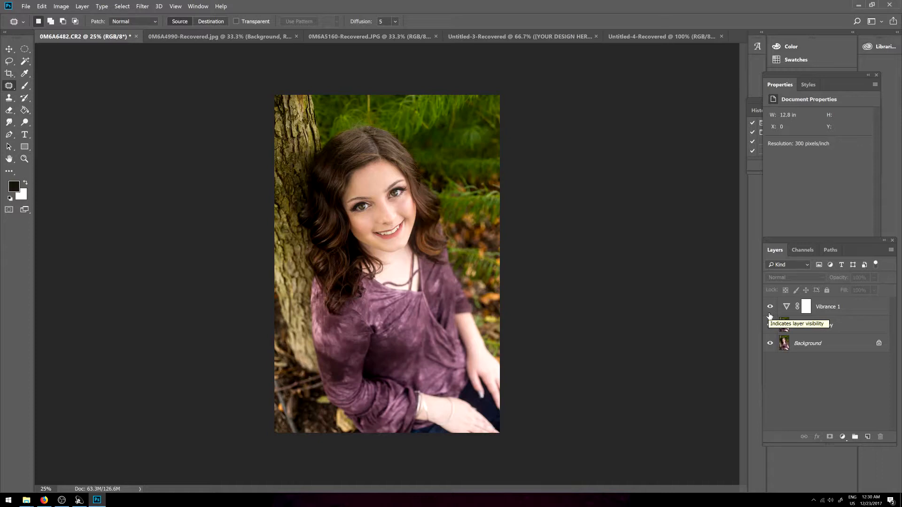
pyautogui.click(823, 329)
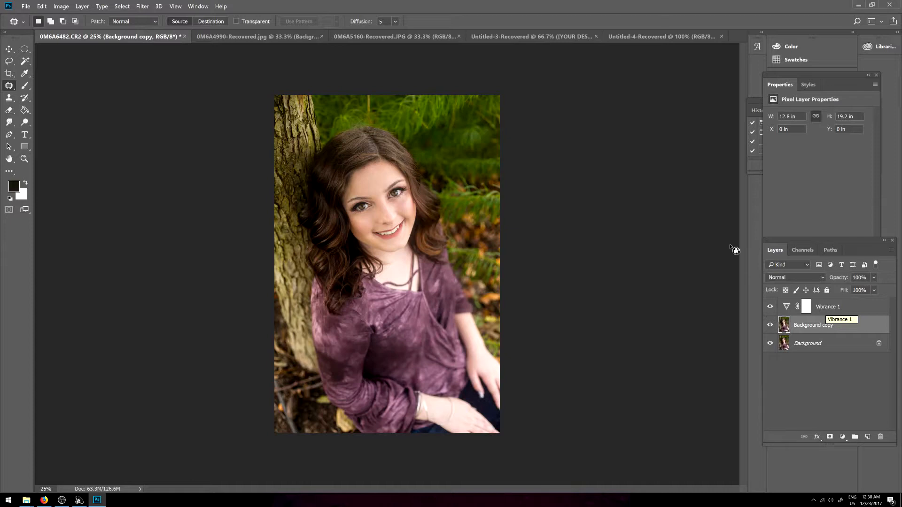
pyautogui.click(24, 49)
pyautogui.moveTo(341, 162); pyautogui.dragTo(421, 255)
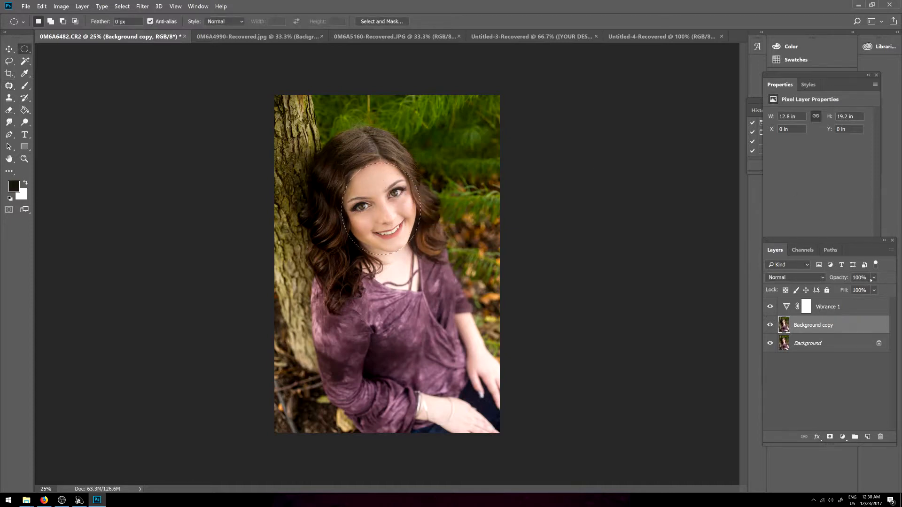
# Step: Set the opacity of the Background copy layer to 95%
pyautogui.moveTo(873, 277); pyautogui.dragTo(841, 292)
pyautogui.click(833, 305)
pyautogui.click(873, 277)
pyautogui.moveTo(874, 290); pyautogui.dragTo(854, 289)
pyautogui.moveTo(836, 292); pyautogui.dragTo(891, 295)
pyautogui.click(851, 369)
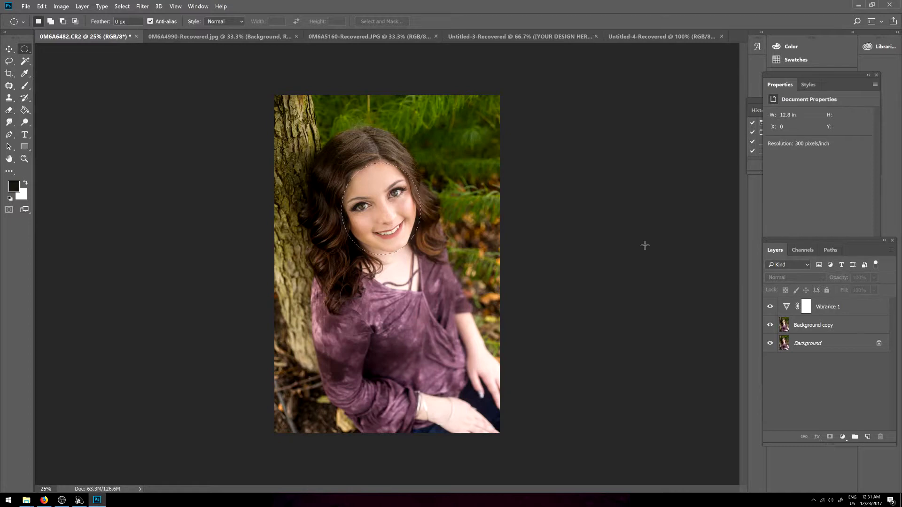
# Step: Duplicate the Background copy layer and place the duplicate beneath the original
pyautogui.click(814, 325)
pyautogui.moveTo(814, 326); pyautogui.dragTo(862, 437)
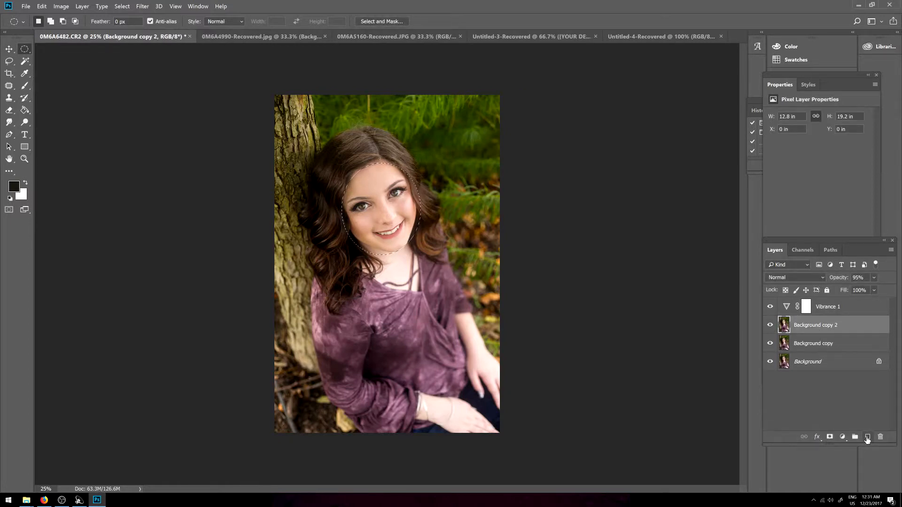
pyautogui.moveTo(815, 328)
pyautogui.mouseDown()
pyautogui.moveTo(819, 299)
pyautogui.moveTo(820, 336)
pyautogui.mouseUp()
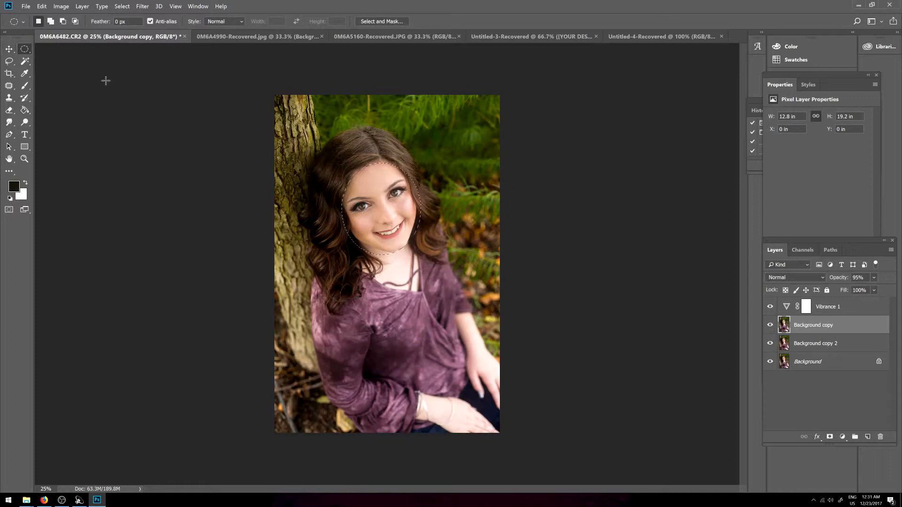
# Step: Erase the Vibrance 1 mask over the selected face with the Eraser and compare by toggling the layer's visibility
pyautogui.click(9, 110)
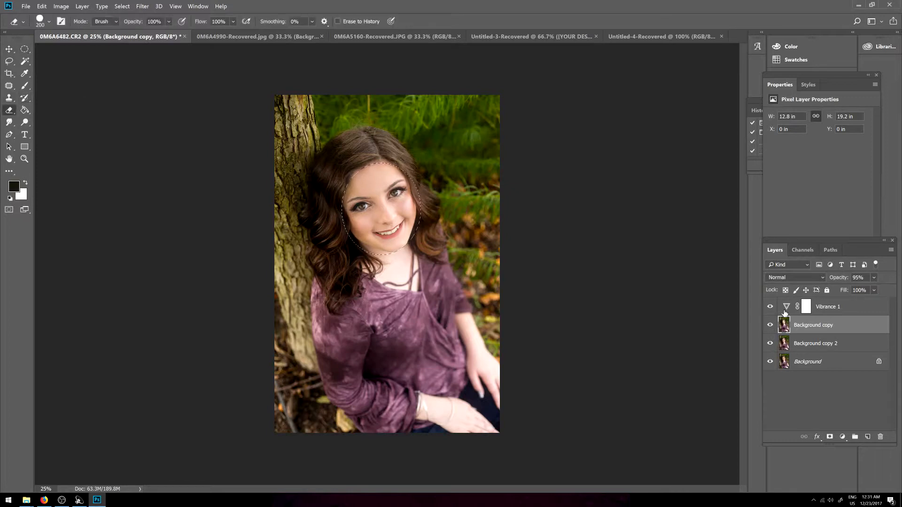
pyautogui.click(831, 307)
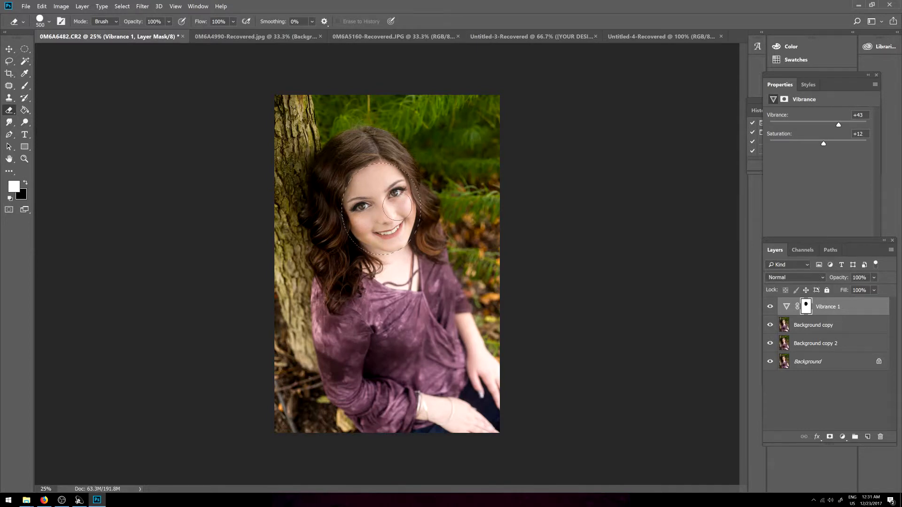
pyautogui.press('v')
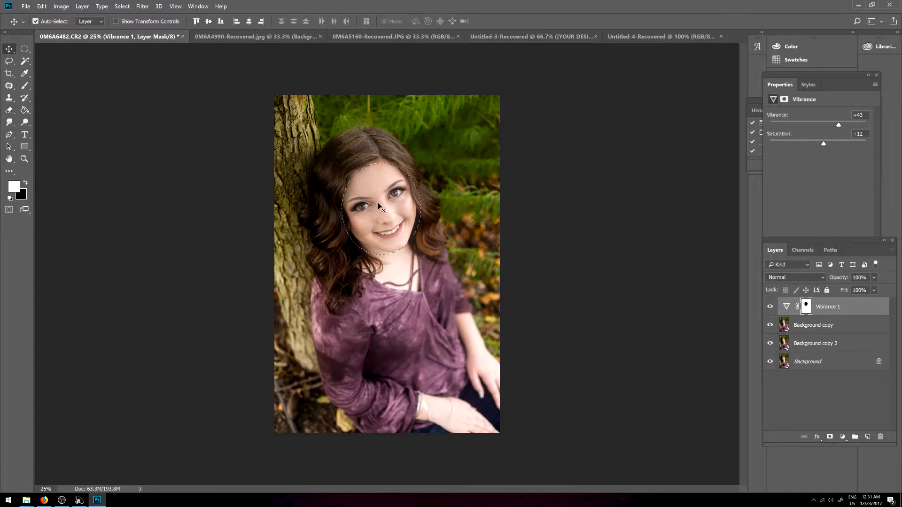
pyautogui.click(9, 110)
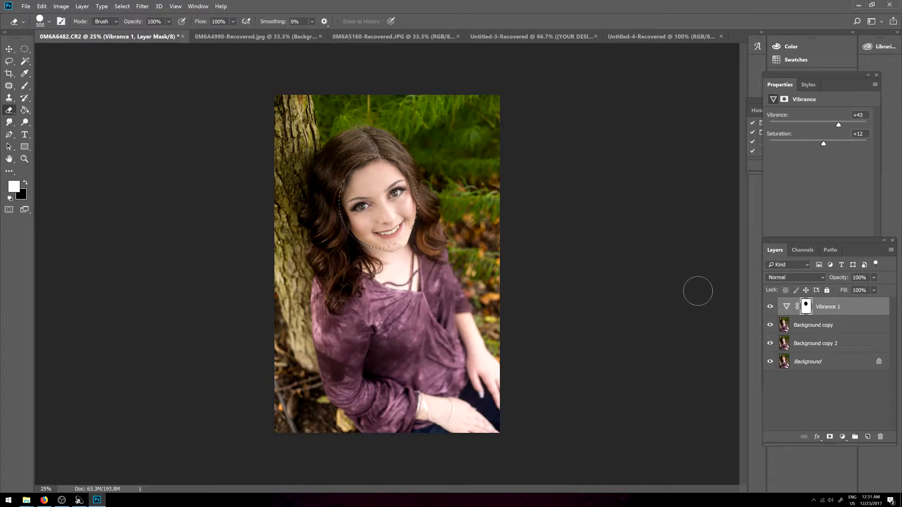
pyautogui.click(771, 308)
pyautogui.click(771, 307)
pyautogui.click(770, 325)
# Step: Clear the face selection and delete the Background copy layer
pyautogui.click(25, 48)
pyautogui.click(170, 159)
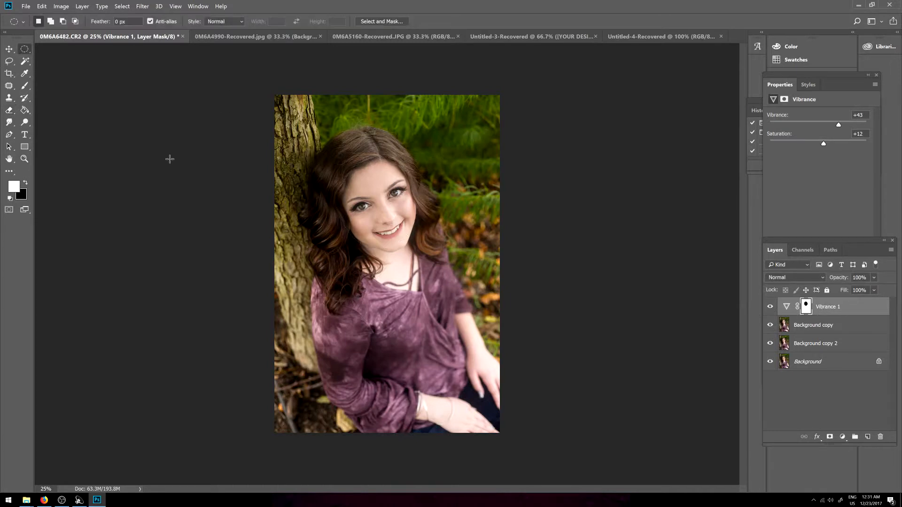
pyautogui.moveTo(811, 327); pyautogui.dragTo(881, 437)
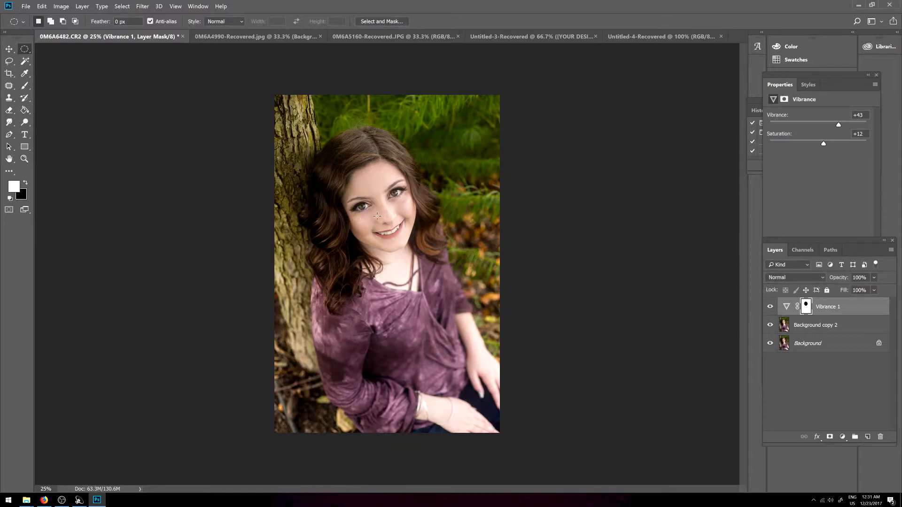
# Step: Merge the Vibrance 1, Background copy 2 and Background layers into one layer
pyautogui.scroll(3, 419, 221)
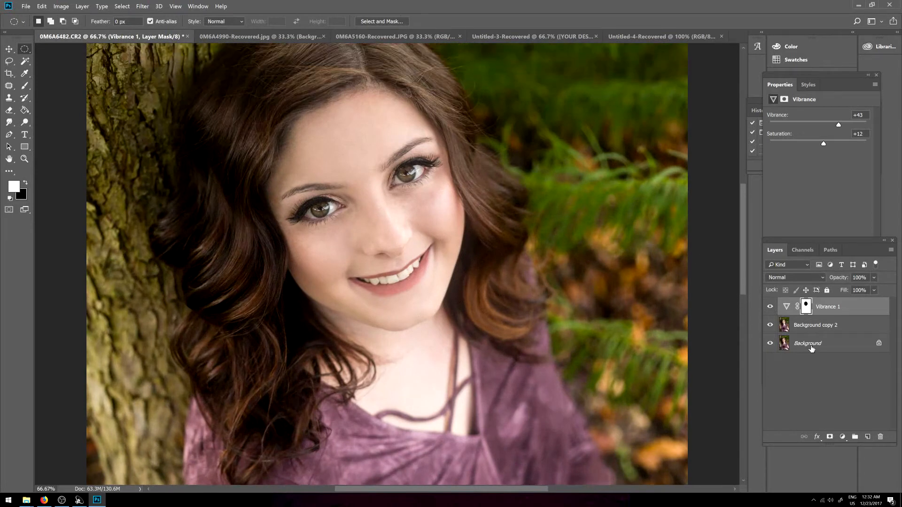
pyautogui.scroll(3, 587, 274)
pyautogui.scroll(2, 514, 270)
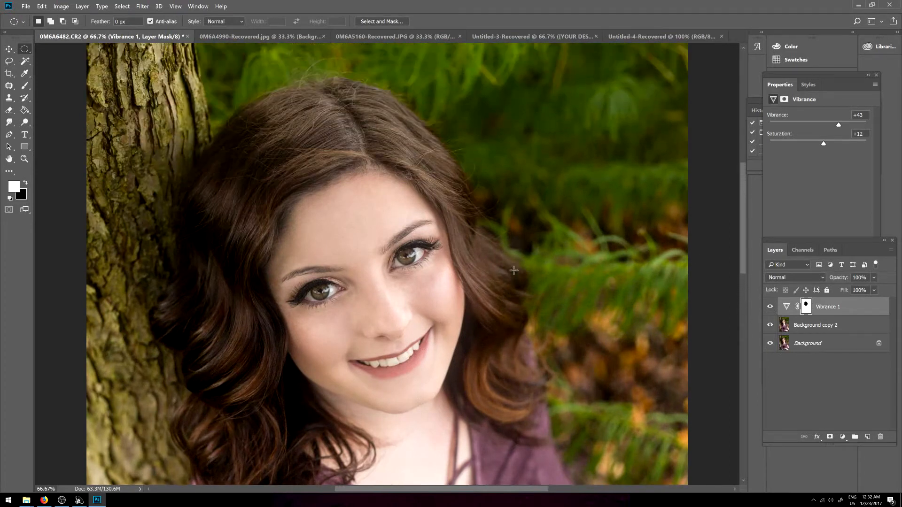
pyautogui.keyDown('ctrl'); pyautogui.click(802, 343); pyautogui.keyUp('ctrl')
pyautogui.keyDown('ctrl'); pyautogui.click(815, 325); pyautogui.keyUp('ctrl')
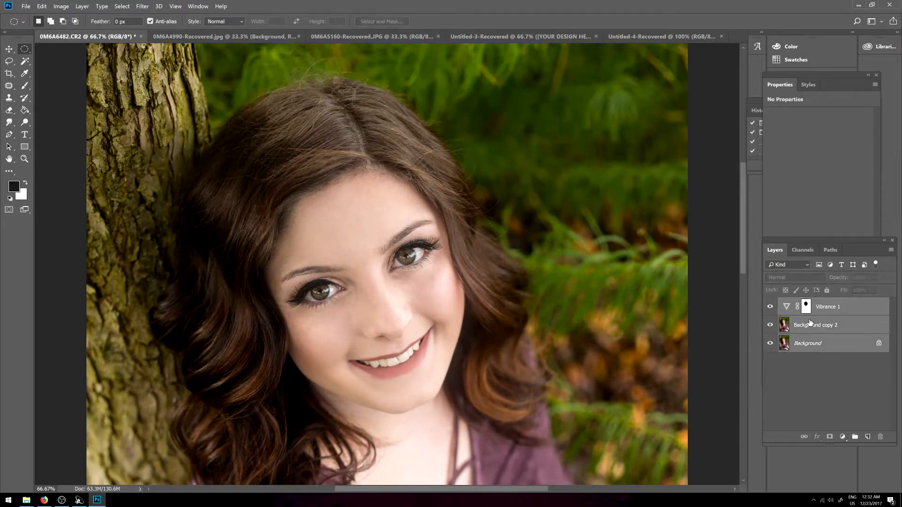
pyautogui.keyDown('ctrl'); pyautogui.click(829, 307); pyautogui.keyUp('ctrl')
pyautogui.keyDown('ctrl'); pyautogui.click(829, 308); pyautogui.keyUp('ctrl')
pyautogui.rightClick(829, 307)
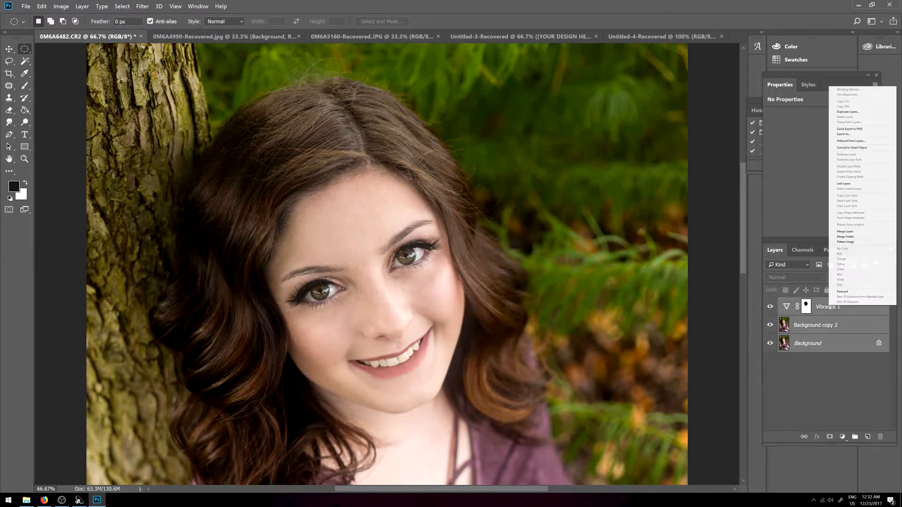
pyautogui.click(837, 232)
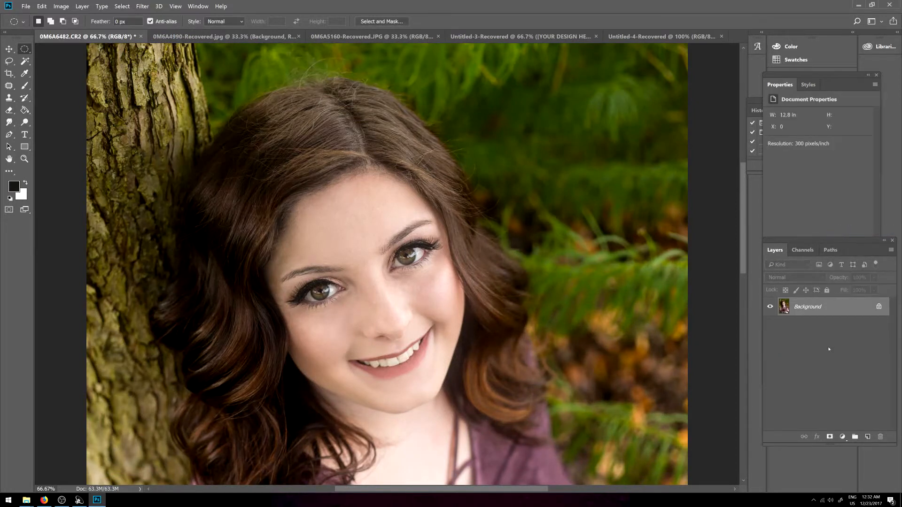
# Step: Add a Curves adjustment layer with a midtone point at input 135, output 123, plus slightly raised highlights and lowered shadows
pyautogui.click(844, 437)
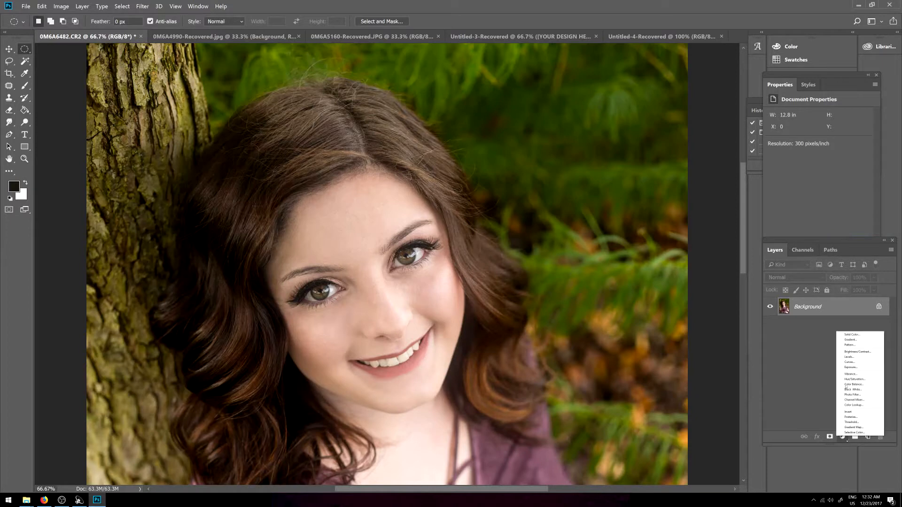
pyautogui.click(849, 366)
pyautogui.hotkey('ctrl', '-')
pyautogui.hotkey('ctrl', '-')
pyautogui.hotkey('ctrl', '-')
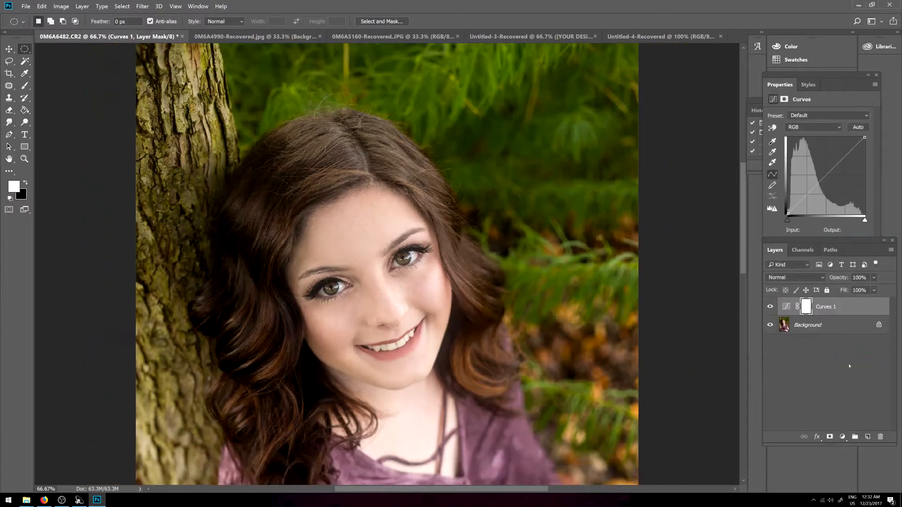
pyautogui.moveTo(827, 174); pyautogui.dragTo(827, 177)
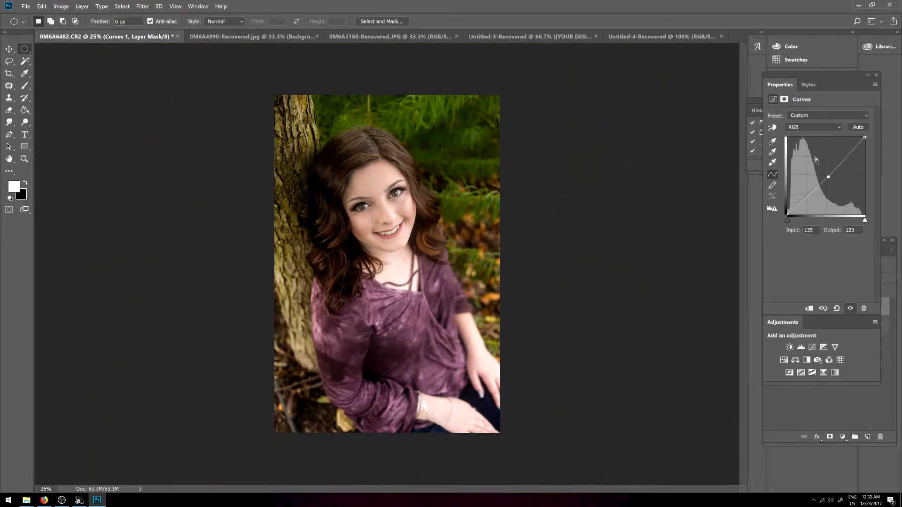
pyautogui.moveTo(844, 158); pyautogui.dragTo(845, 157)
pyautogui.moveTo(807, 195); pyautogui.dragTo(808, 197)
# Step: Compare the portrait with and without the Curves 1 layer by toggling its visibility
pyautogui.click(827, 371)
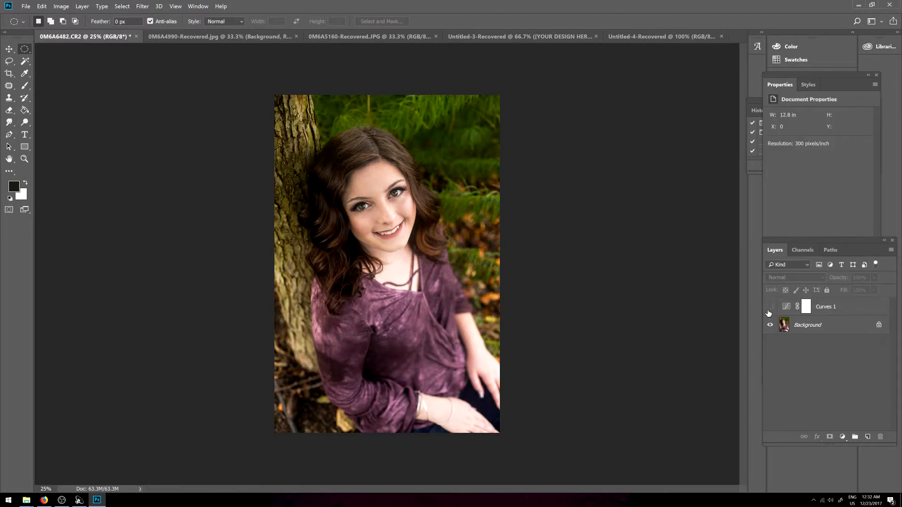
pyautogui.click(769, 308)
pyautogui.click(769, 308)
pyautogui.click(769, 307)
pyautogui.click(770, 307)
pyautogui.click(768, 311)
# Step: Try erasing the Curves 1 mask over the face with the Eraser, and undo the strokes
pyautogui.click(825, 307)
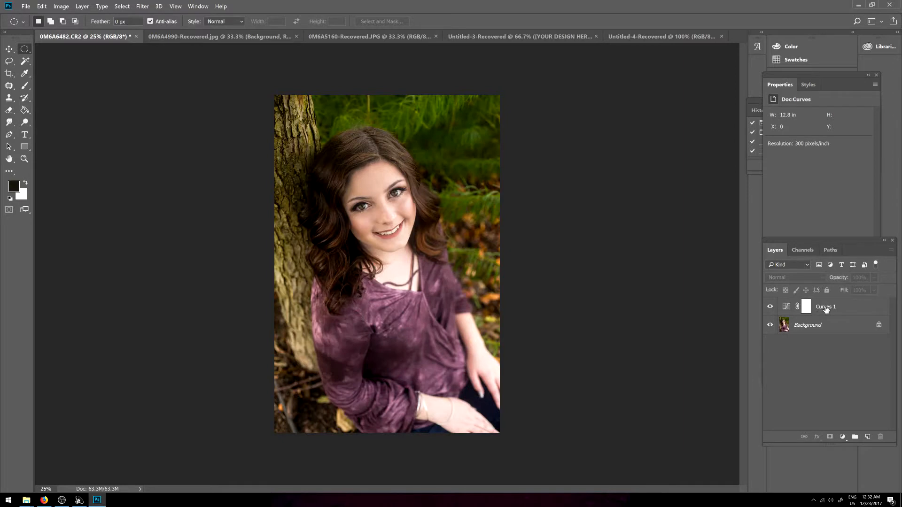
pyautogui.click(9, 110)
pyautogui.moveTo(401, 217)
pyautogui.mouseDown()
pyautogui.moveTo(396, 192)
pyautogui.moveTo(400, 233)
pyautogui.moveTo(413, 195)
pyautogui.moveTo(405, 200)
pyautogui.moveTo(423, 208)
pyautogui.mouseUp()
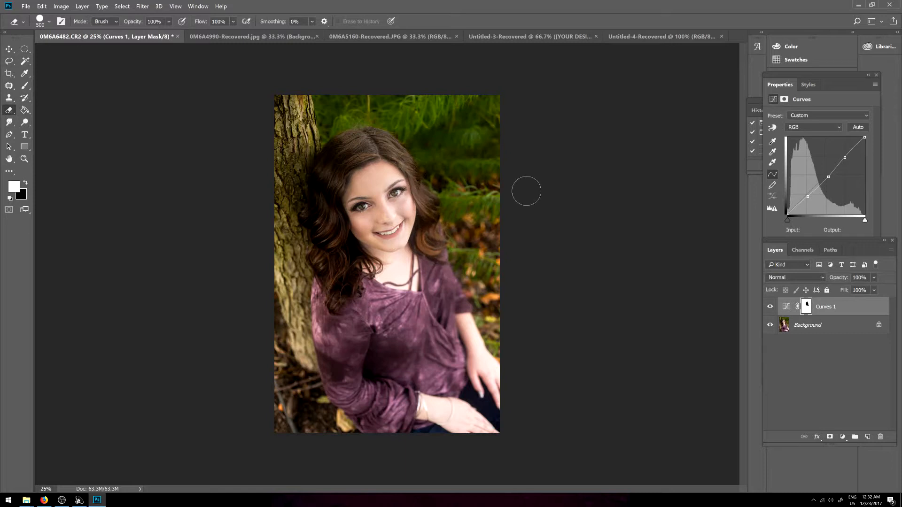
pyautogui.hotkey('ctrl', 'z')
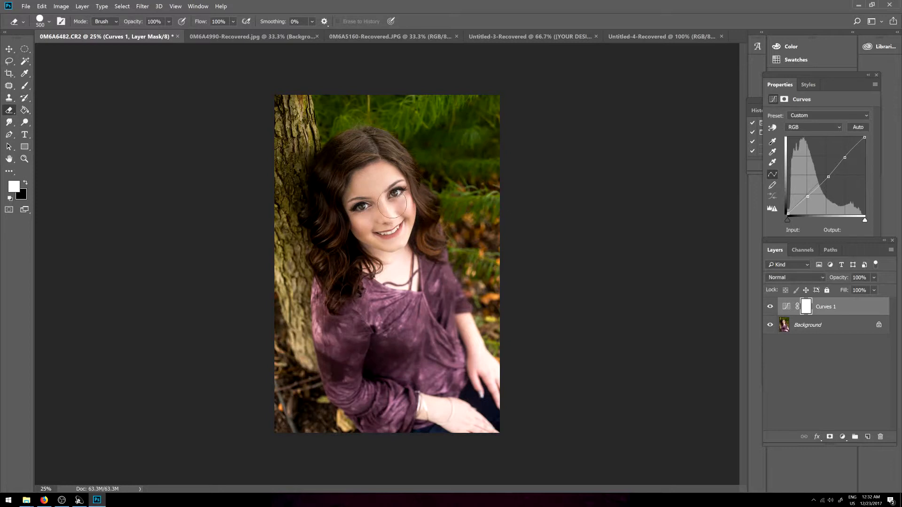
pyautogui.moveTo(403, 220)
pyautogui.mouseDown()
pyautogui.moveTo(390, 181)
pyautogui.moveTo(399, 216)
pyautogui.moveTo(406, 206)
pyautogui.mouseUp()
pyautogui.hotkey('ctrl', 'z')
# Step: Reduce the opacity of the Curves 1 layer to 54%
pyautogui.click(874, 278)
pyautogui.moveTo(860, 292)
pyautogui.mouseDown()
pyautogui.moveTo(823, 289)
pyautogui.moveTo(853, 291)
pyautogui.mouseUp()
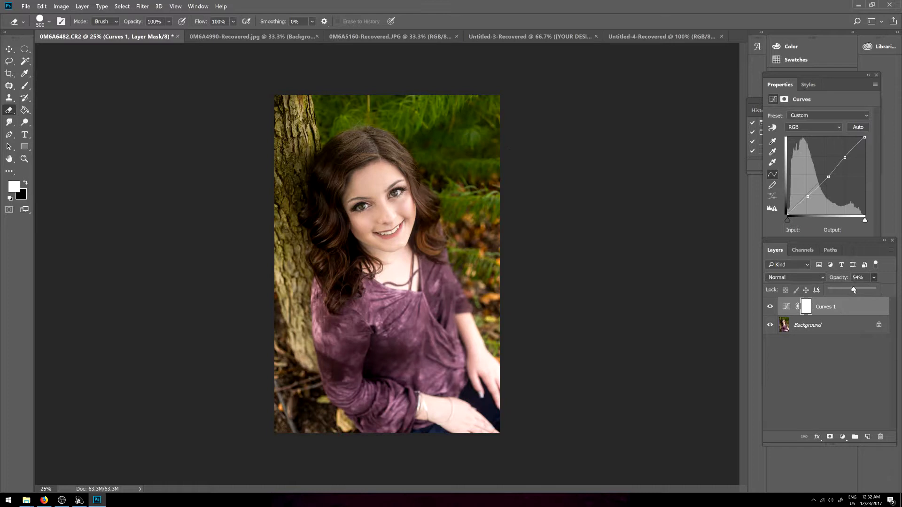
pyautogui.click(834, 371)
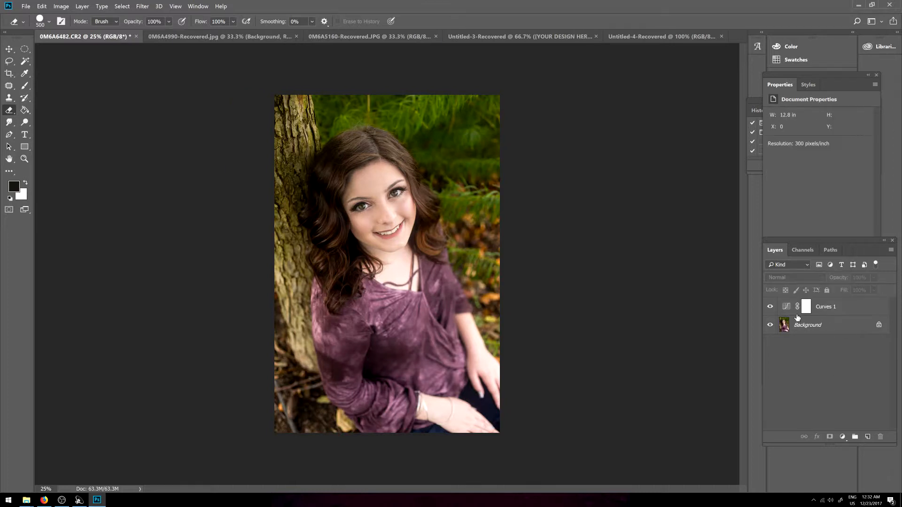
# Step: Merge the visible Curves 1 and Background layers and duplicate the result as Background copy
pyautogui.click(837, 306)
pyautogui.keyDown('shift'); pyautogui.click(833, 320); pyautogui.keyUp('shift')
pyautogui.rightClick(833, 320)
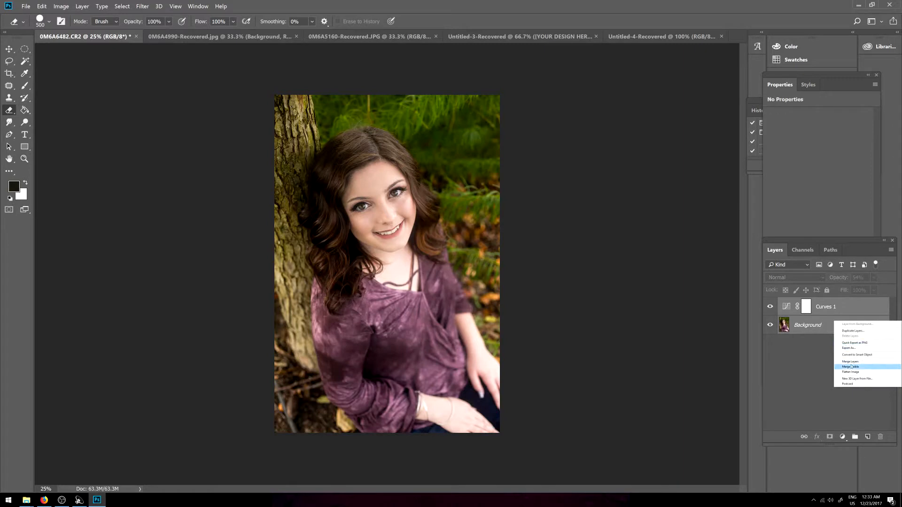
pyautogui.click(851, 367)
pyautogui.rightClick(831, 308)
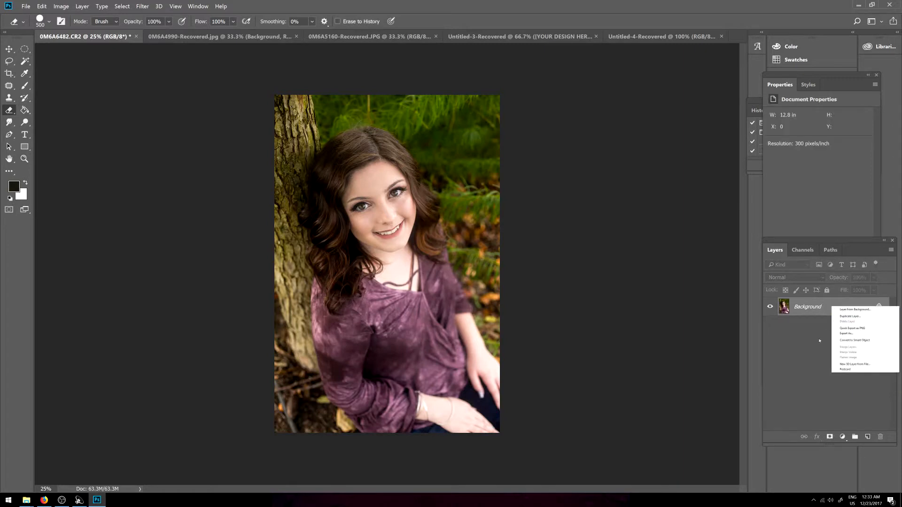
pyautogui.click(849, 316)
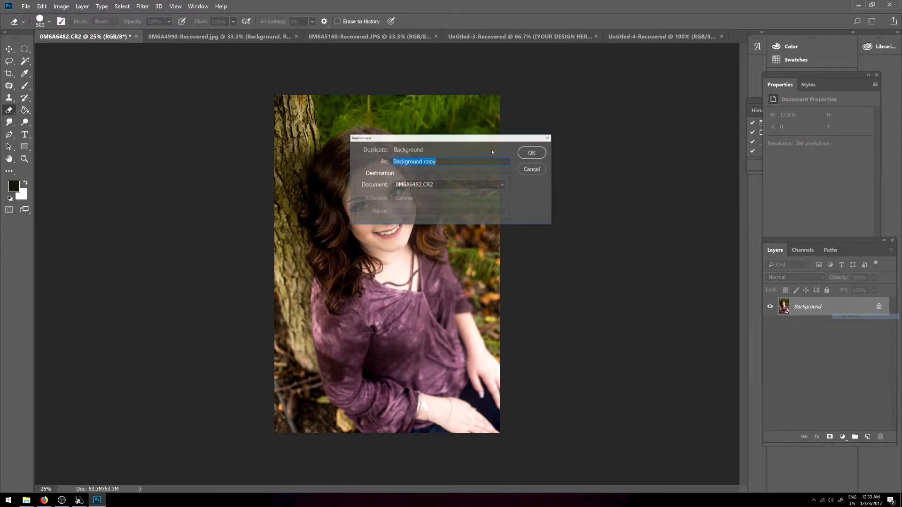
pyautogui.click(535, 153)
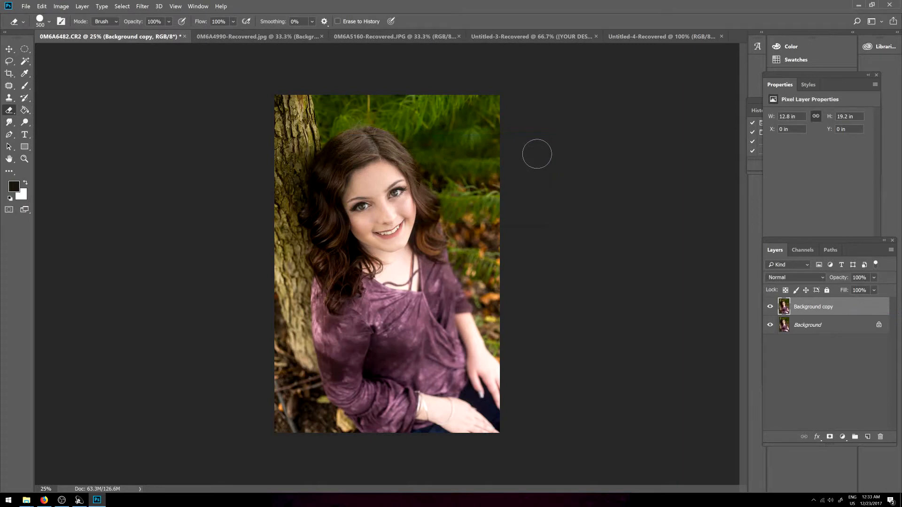
# Step: Run the Highlights action from the Frequency Separation - JKPhoto set on the Background copy layer
pyautogui.hotkey('ctrl', '+')
pyautogui.hotkey('ctrl', '+')
pyautogui.hotkey('ctrl', '+')
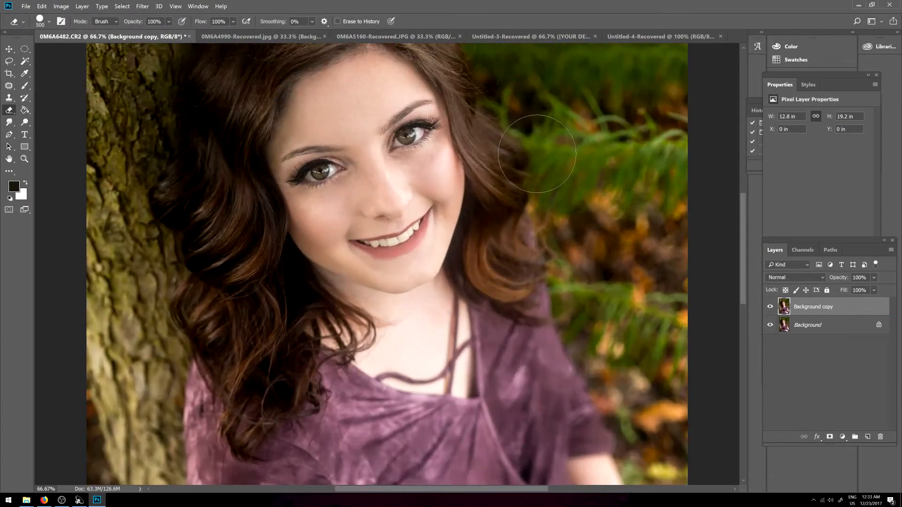
pyautogui.scroll(1, 537, 153)
pyautogui.click(755, 166)
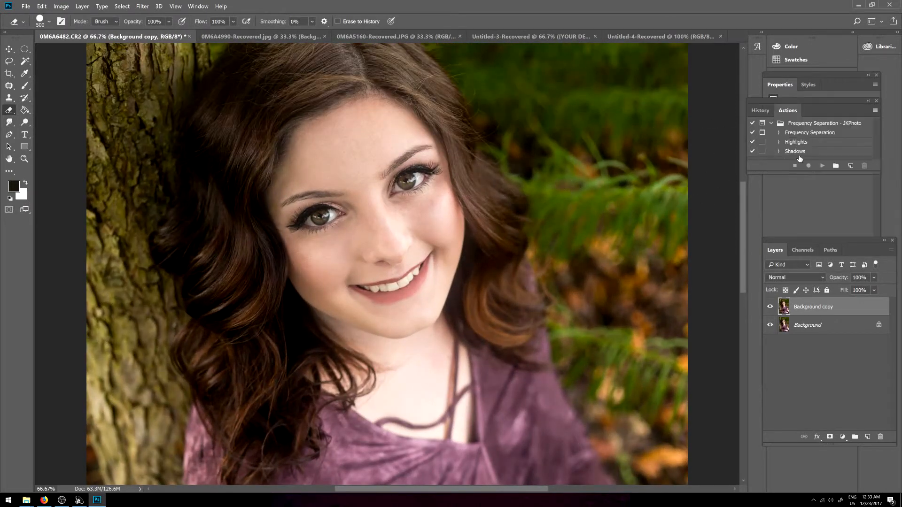
pyautogui.click(800, 147)
pyautogui.click(822, 166)
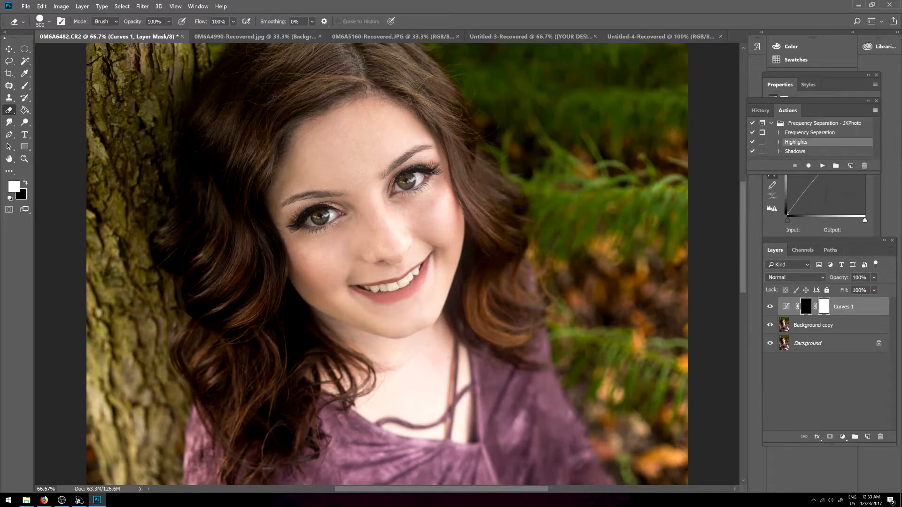
# Step: Compare the portrait with the Curves 1 highlights layer hidden and shown, and delete that layer
pyautogui.click(25, 85)
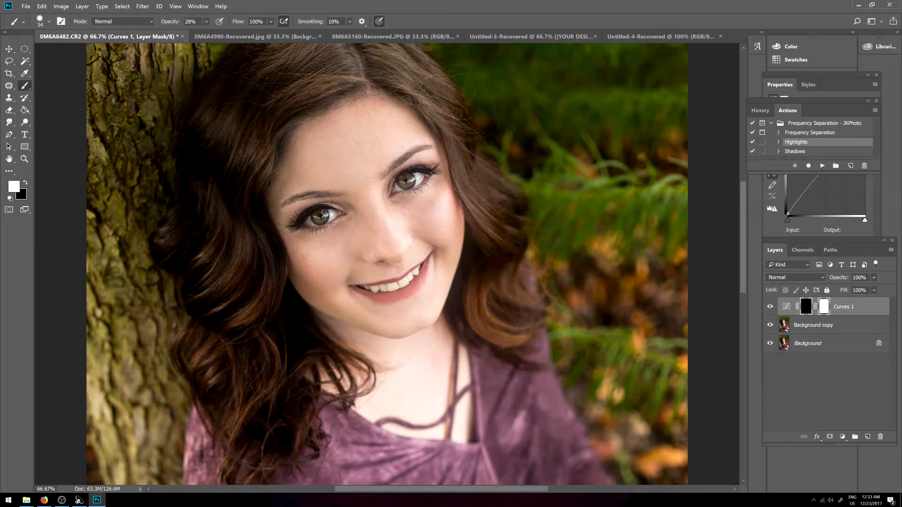
pyautogui.click(769, 307)
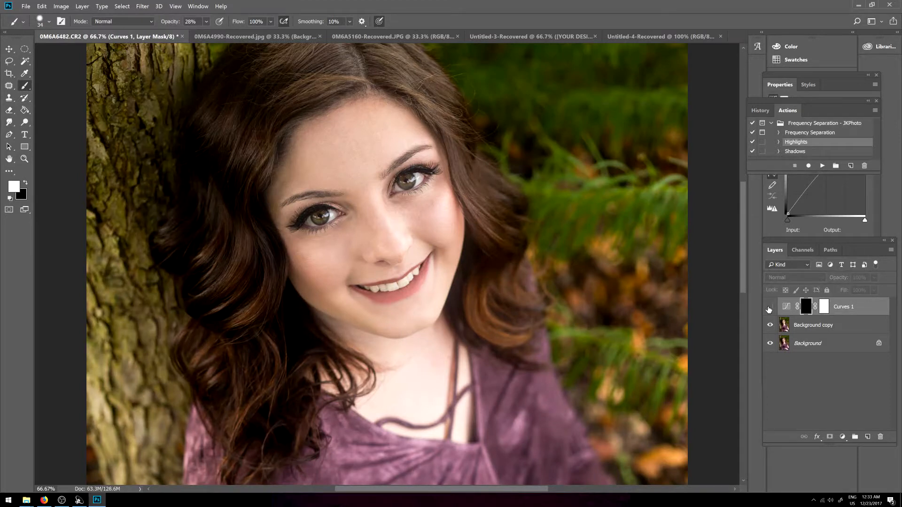
pyautogui.click(770, 307)
pyautogui.click(769, 308)
pyautogui.hotkey('ctrl', '-')
pyautogui.hotkey('ctrl', '-')
pyautogui.hotkey('ctrl', '-')
pyautogui.click(769, 307)
pyautogui.click(769, 308)
pyautogui.click(770, 307)
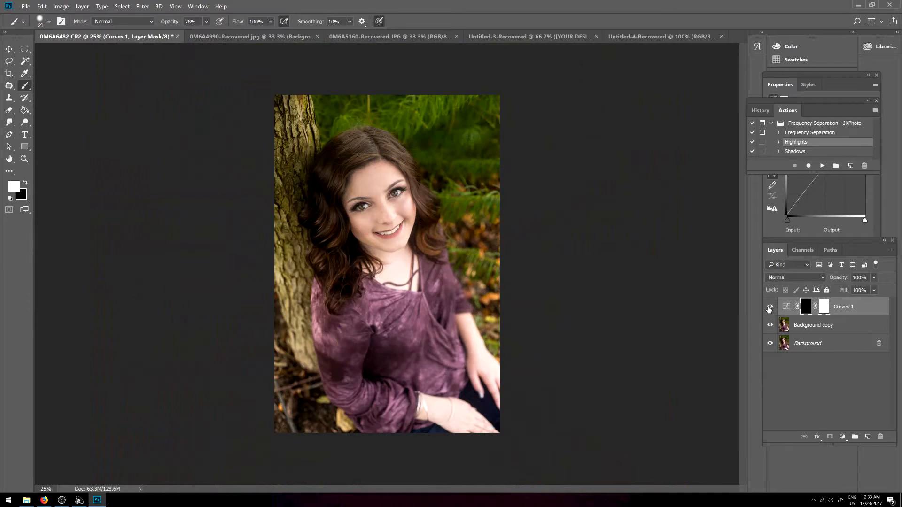
pyautogui.moveTo(866, 307); pyautogui.dragTo(880, 436)
# Step: Run the Shadows action from the Frequency Separation - JKPhoto set on the Background copy layer
pyautogui.click(794, 152)
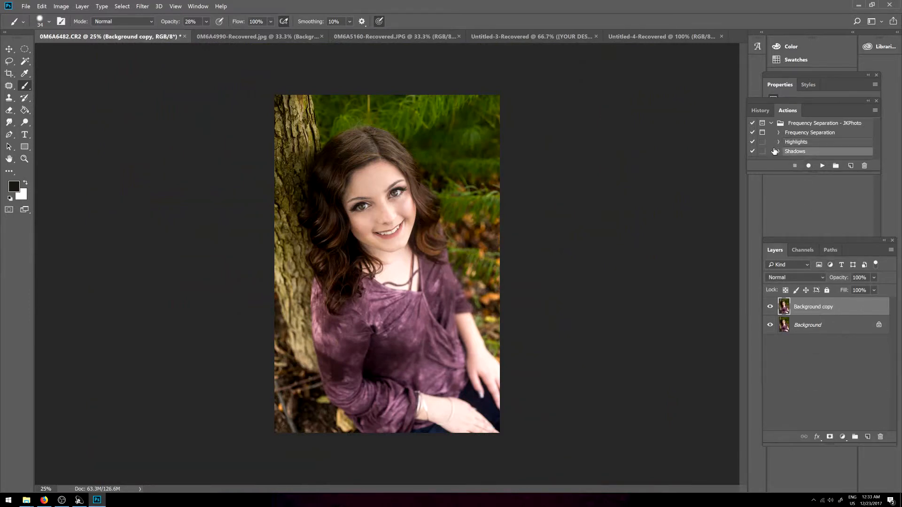
pyautogui.click(822, 165)
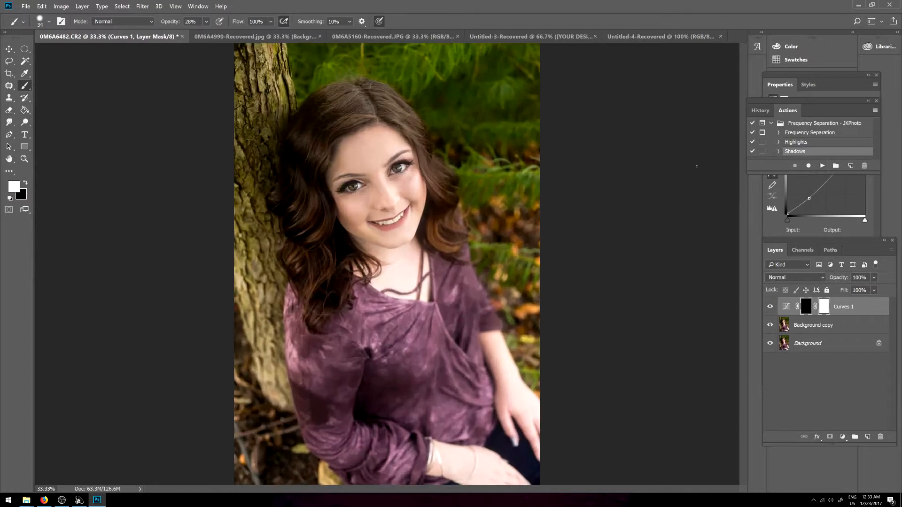
pyautogui.hotkey('ctrl', '+')
pyautogui.hotkey('ctrl', '+')
pyautogui.scroll(3, 383, 120)
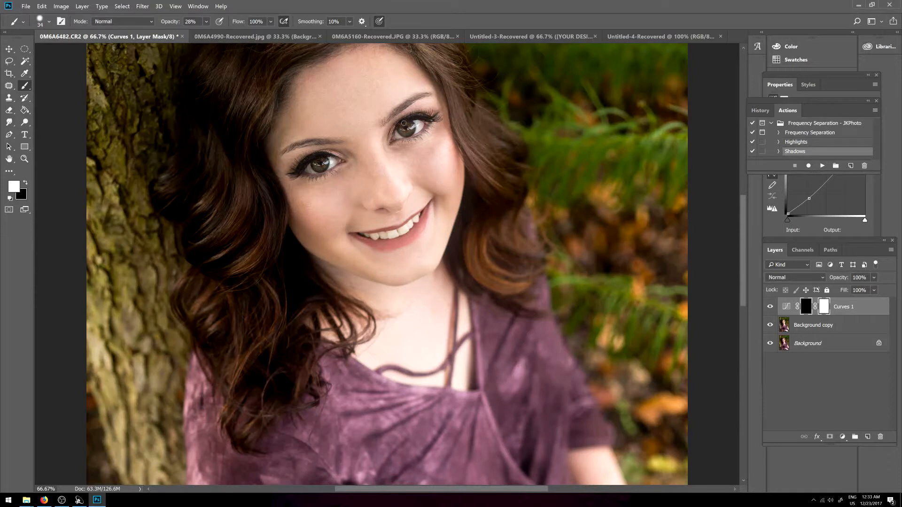
pyautogui.hotkey('ctrl', '-')
pyautogui.hotkey('ctrl', '-')
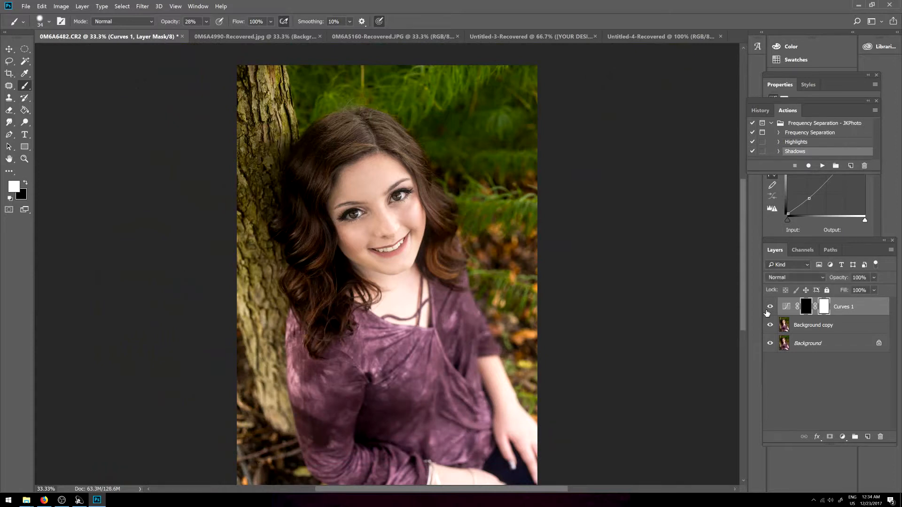
# Step: Paint shadows into the dark hair on both sides of the face with a 175 px brush on the Curves 1 mask
pyautogui.hotkey('ctrl', '+')
pyautogui.hotkey('ctrl', '+')
pyautogui.scroll(3, 247, 228)
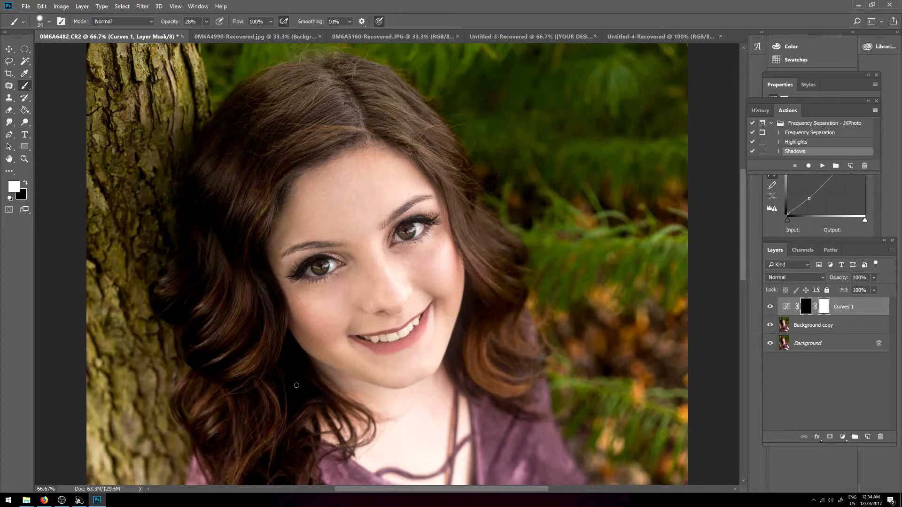
pyautogui.press(']')
pyautogui.press(']')
pyautogui.press(']')
pyautogui.press(']')
pyautogui.press(']')
pyautogui.press(']')
pyautogui.press(']')
pyautogui.moveTo(243, 351)
pyautogui.mouseDown()
pyautogui.moveTo(201, 359)
pyautogui.moveTo(232, 358)
pyautogui.moveTo(200, 344)
pyautogui.moveTo(209, 351)
pyautogui.moveTo(199, 329)
pyautogui.moveTo(182, 340)
pyautogui.moveTo(177, 303)
pyautogui.moveTo(172, 316)
pyautogui.moveTo(154, 296)
pyautogui.mouseUp()
pyautogui.moveTo(192, 201)
pyautogui.mouseDown()
pyautogui.moveTo(206, 199)
pyautogui.moveTo(235, 239)
pyautogui.moveTo(184, 184)
pyautogui.mouseUp()
pyautogui.scroll(-1, 484, 321)
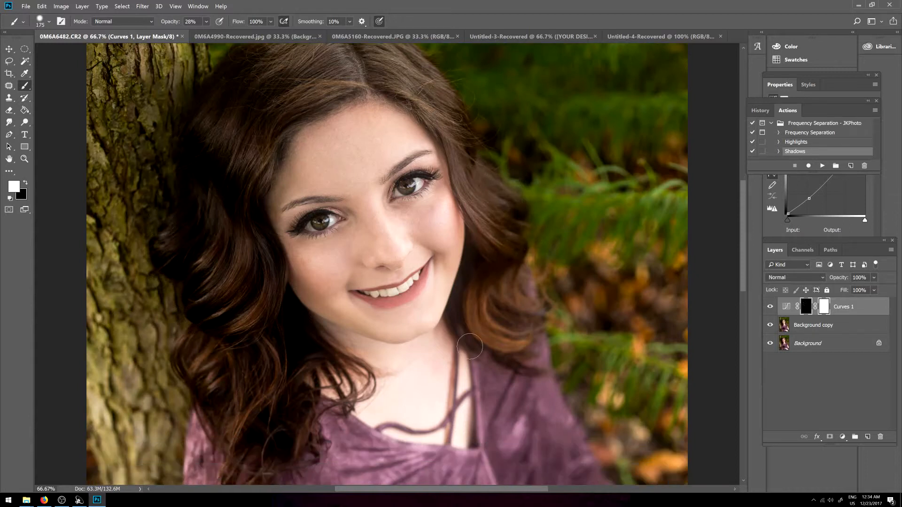
pyautogui.moveTo(471, 249)
pyautogui.mouseDown()
pyautogui.moveTo(455, 306)
pyautogui.moveTo(478, 346)
pyautogui.mouseUp()
pyautogui.scroll(-2, 516, 366)
pyautogui.scroll(2, 517, 366)
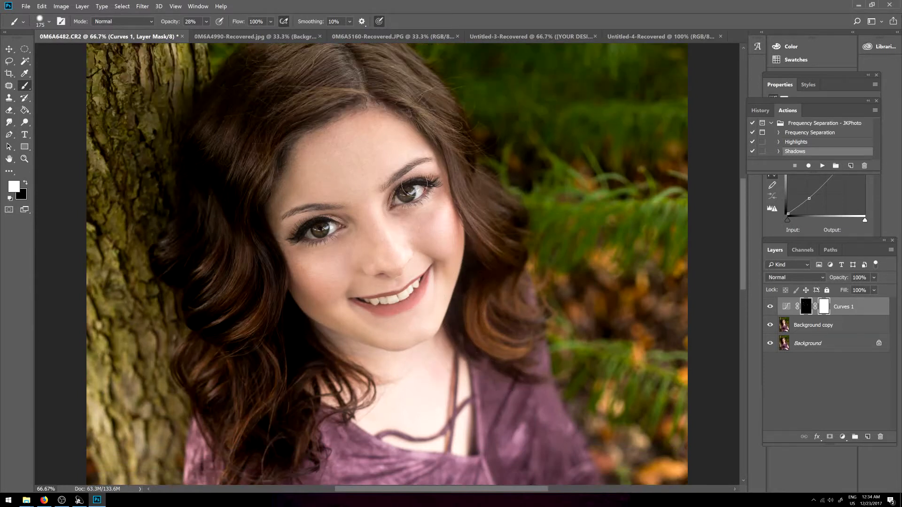
# Step: Reduce the brush to 20 px at 5% opacity and paint shadow along the lower edge of the chin
pyautogui.press('[')
pyautogui.press('[')
pyautogui.press('[')
pyautogui.press('[')
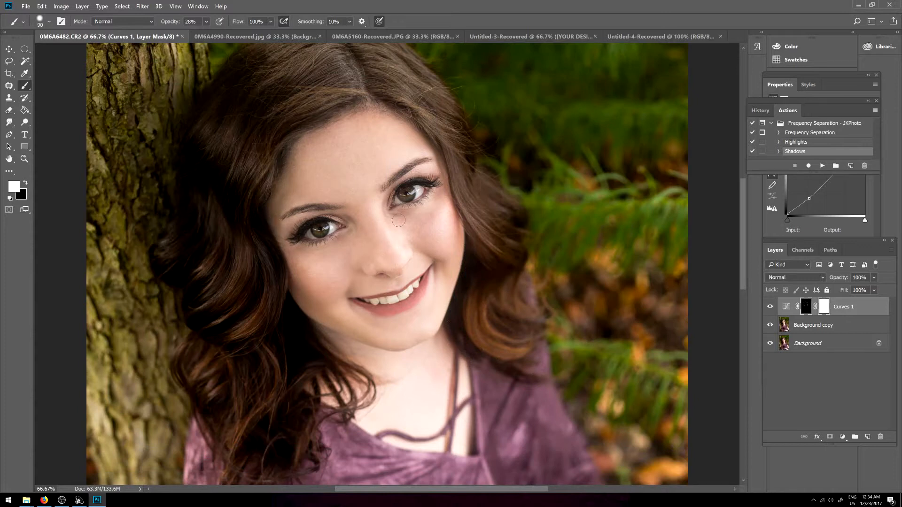
pyautogui.press('[')
pyautogui.press('[')
pyautogui.press('[')
pyautogui.press('[')
pyautogui.press('[')
pyautogui.press('[')
pyautogui.press('[')
pyautogui.press('[')
pyautogui.press('[')
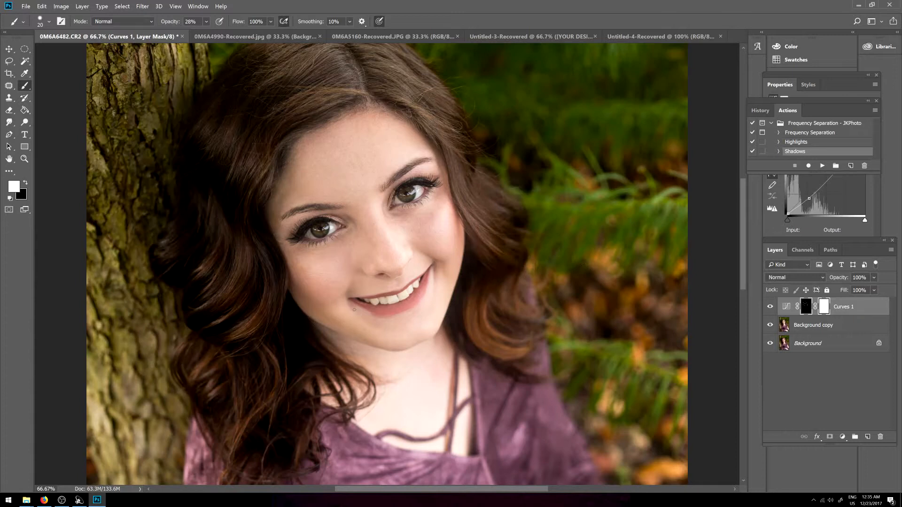
pyautogui.click(205, 21)
pyautogui.moveTo(206, 33); pyautogui.dragTo(196, 33)
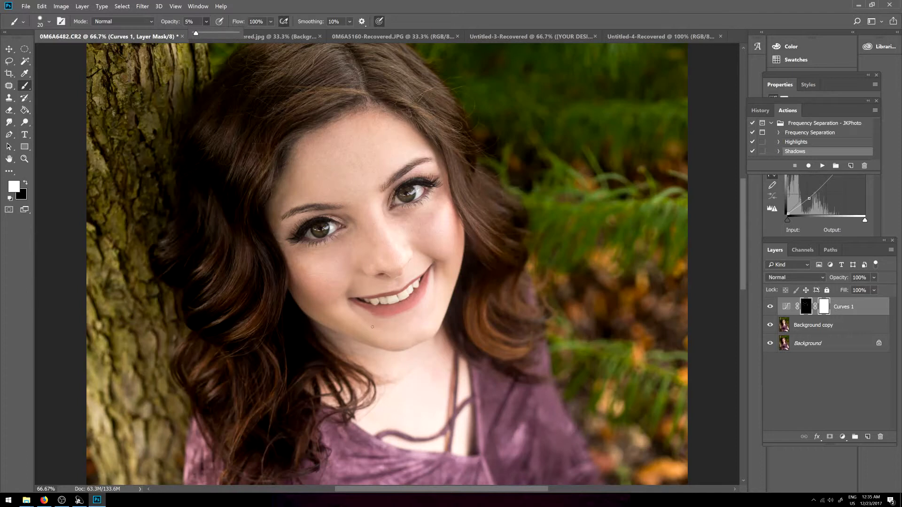
pyautogui.click(411, 348)
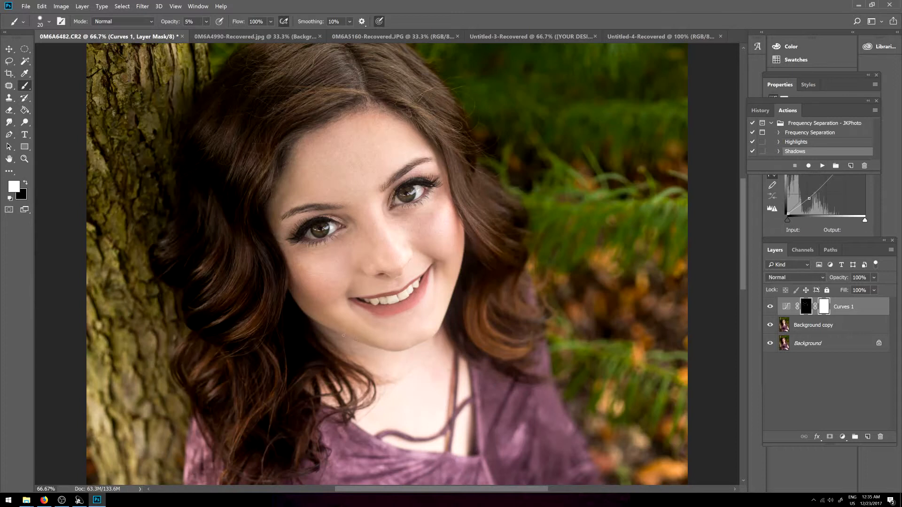
# Step: Try brightening the temple using the Highlights action and a 40 px brush at 25% opacity, compare the effect, and delete the Curves 2 layer
pyautogui.hotkey('ctrl', '-')
pyautogui.hotkey('ctrl', '-')
pyautogui.hotkey('ctrl', '-')
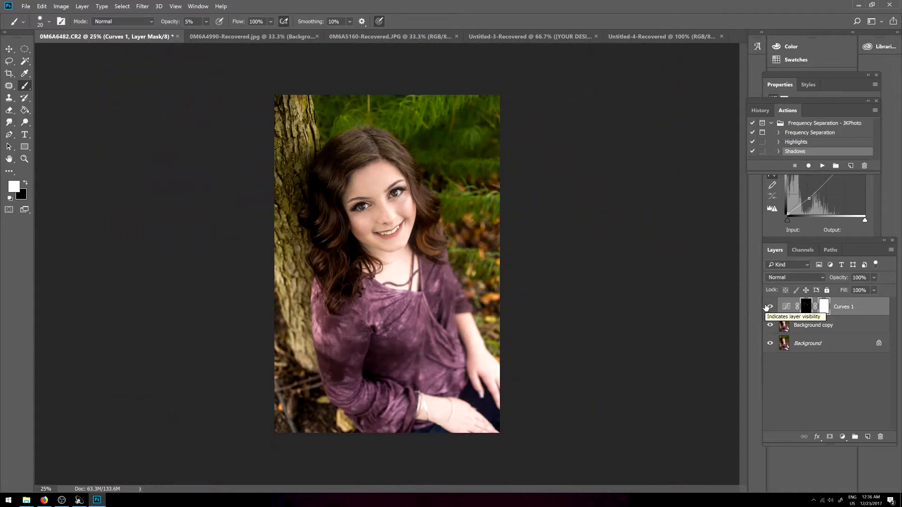
pyautogui.hotkey('ctrl', '+')
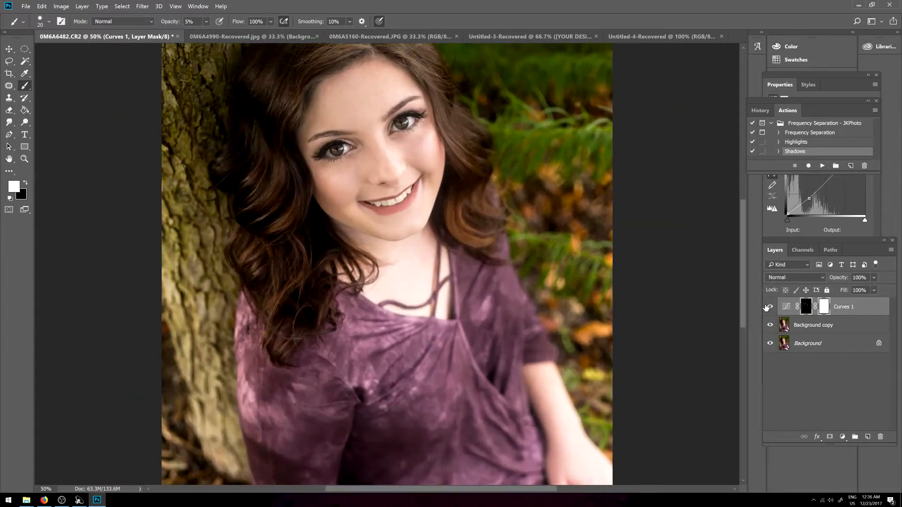
pyautogui.hotkey('ctrl', '+')
pyautogui.hotkey('ctrl', '+')
pyautogui.scroll(5, 268, 212)
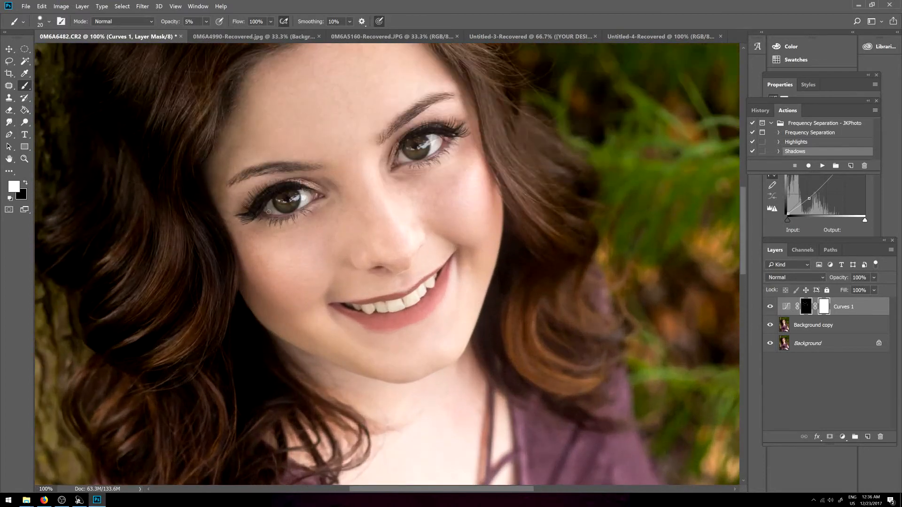
pyautogui.click(794, 143)
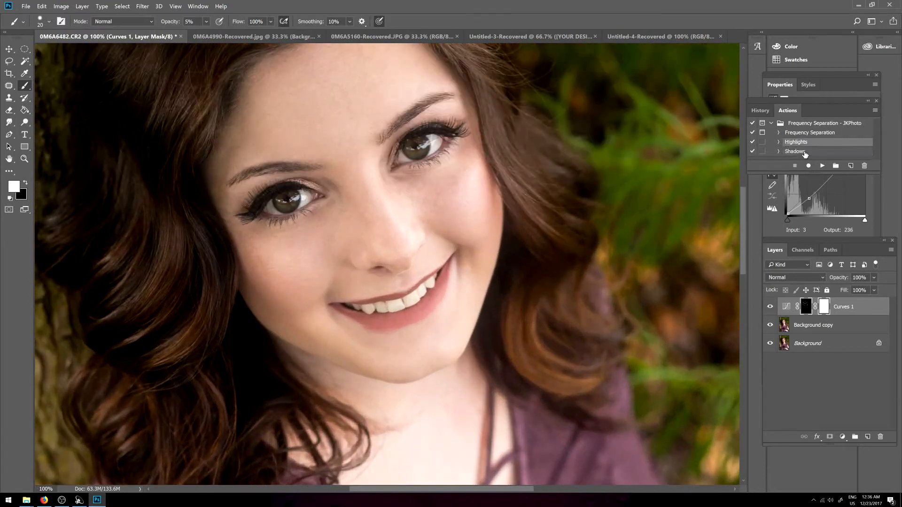
pyautogui.click(820, 165)
pyautogui.click(206, 21)
pyautogui.moveTo(205, 33); pyautogui.dragTo(214, 34)
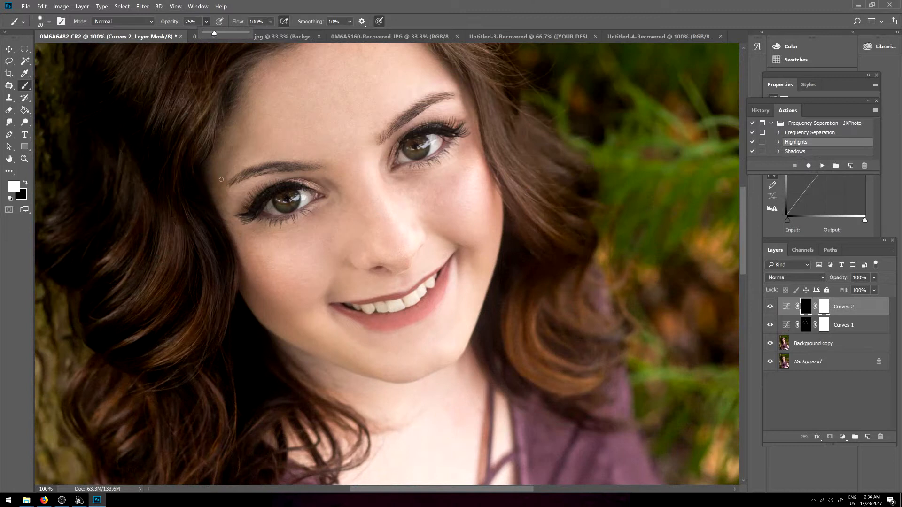
pyautogui.press(']')
pyautogui.press(']')
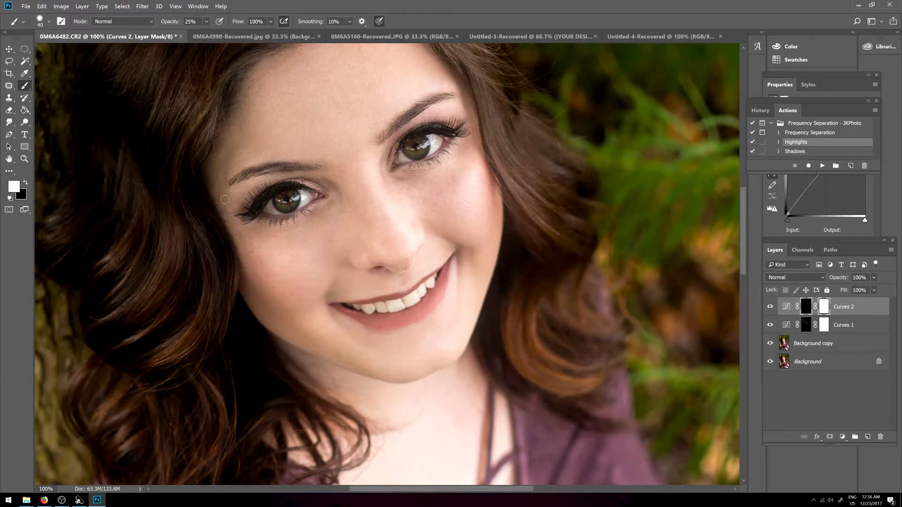
pyautogui.scroll(-1, 264, 134)
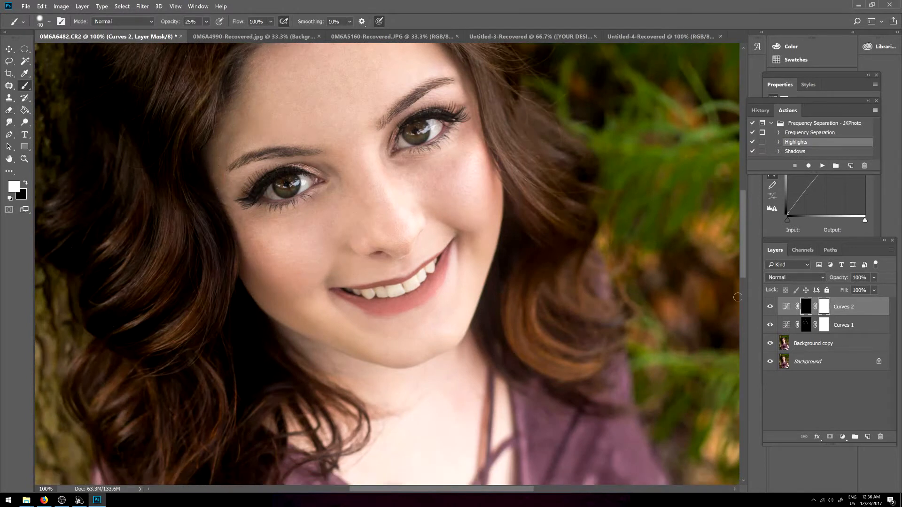
pyautogui.click(771, 307)
pyautogui.click(770, 307)
pyautogui.moveTo(875, 411); pyautogui.dragTo(880, 437)
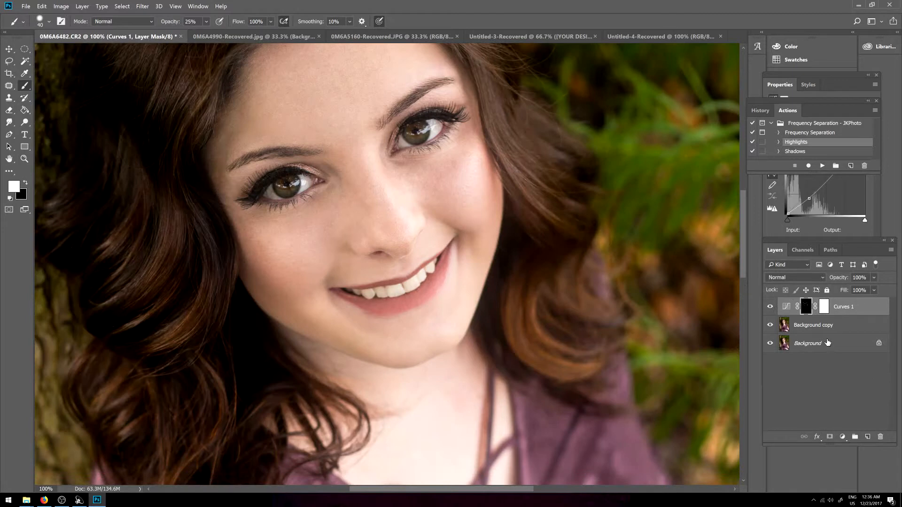
# Step: Flatten the image into a single Background layer
pyautogui.rightClick(842, 313)
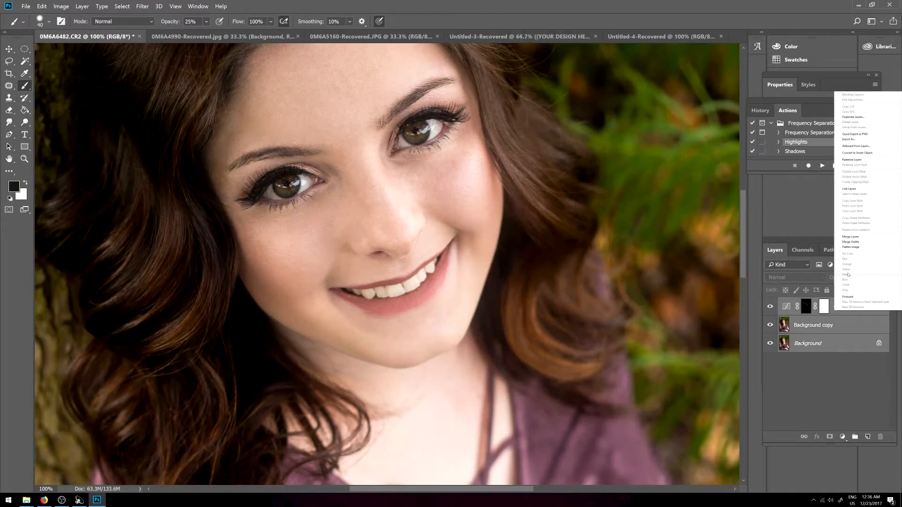
pyautogui.click(850, 247)
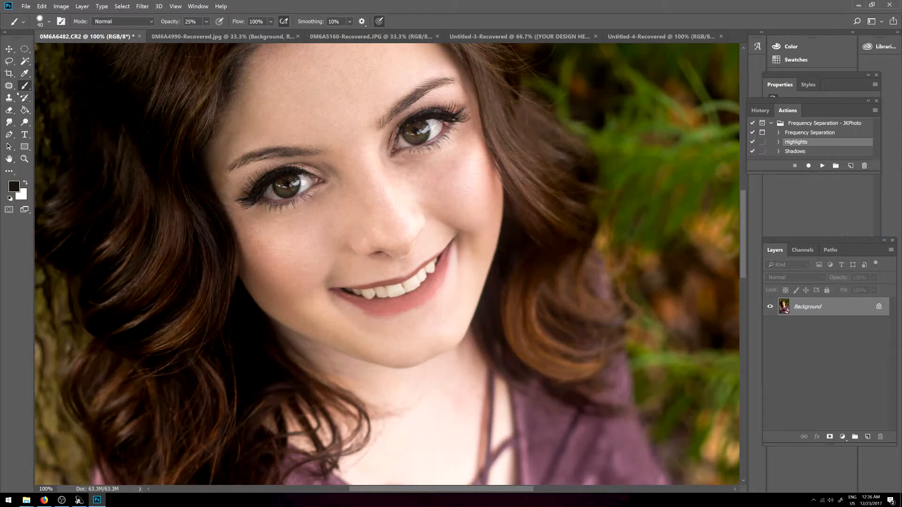
# Step: Sample the skin colour at the temple and brush it lightly along the hairline beside the eyebrow at reduced opacity
pyautogui.click(24, 73)
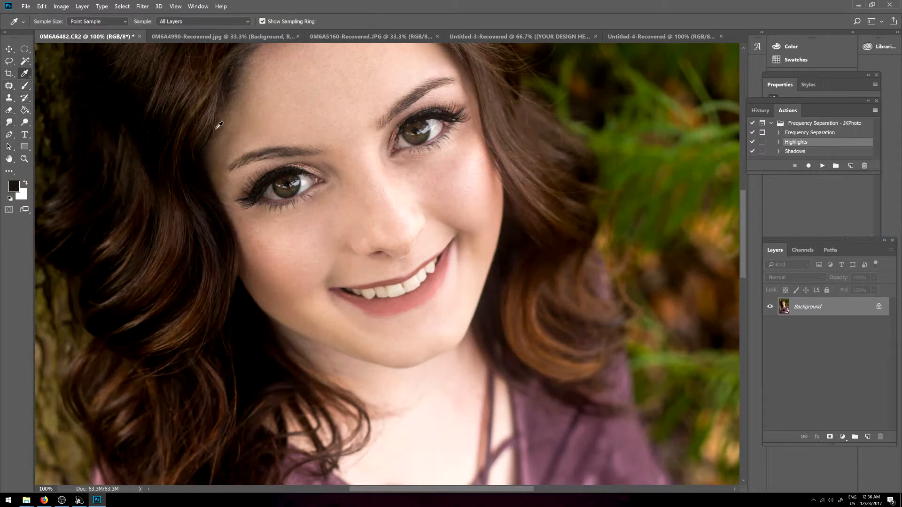
pyautogui.click(222, 151)
pyautogui.click(24, 97)
pyautogui.press('b')
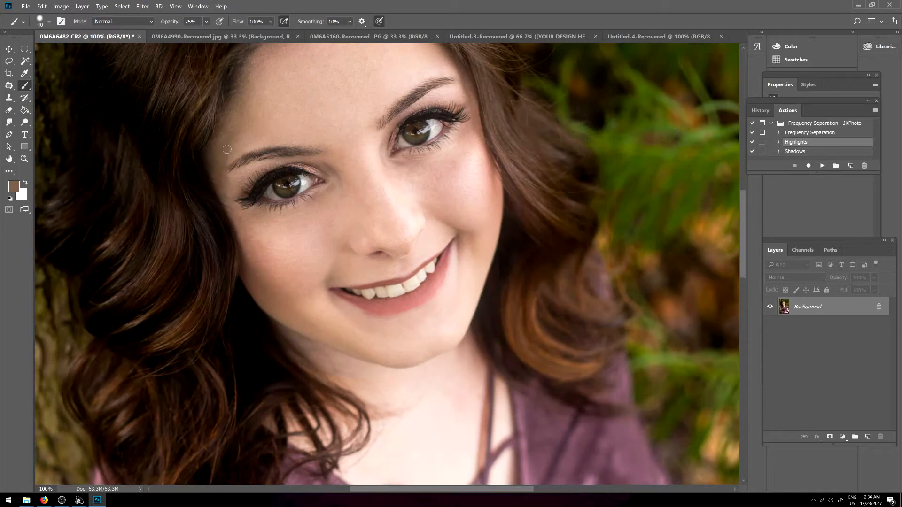
pyautogui.click(206, 21)
pyautogui.moveTo(206, 33); pyautogui.dragTo(196, 33)
pyautogui.click(216, 171)
# Step: Patch the dark blotches on the temple between the hairline and the outer corner of the eye with nearby clean skin
pyautogui.click(8, 86)
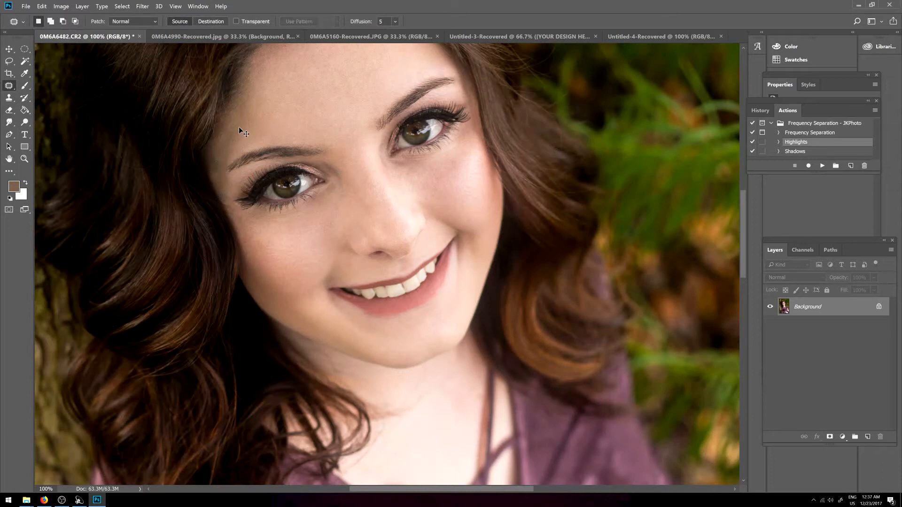
pyautogui.hotkey('ctrl', '+')
pyautogui.hotkey('ctrl', '+')
pyautogui.moveTo(457, 491); pyautogui.dragTo(401, 488)
pyautogui.scroll(5, 400, 424)
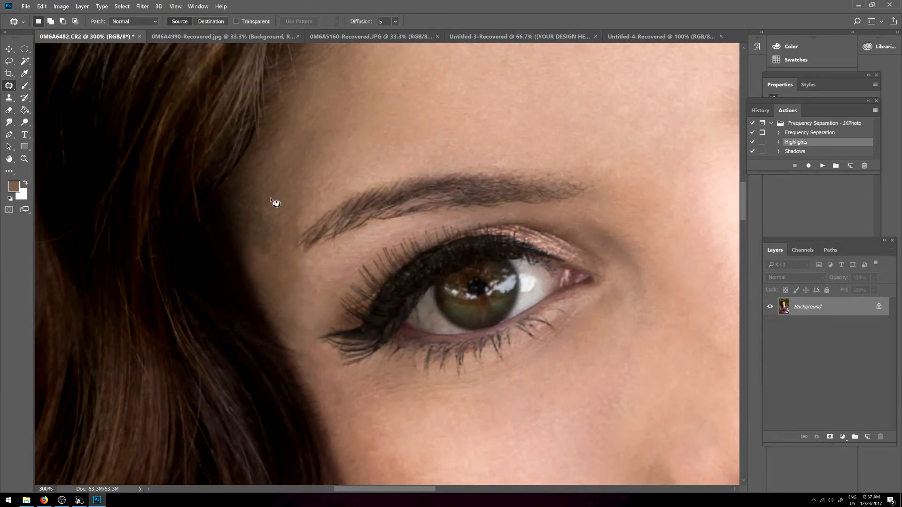
pyautogui.moveTo(245, 210); pyautogui.dragTo(247, 207)
pyautogui.moveTo(248, 206); pyautogui.dragTo(280, 194)
pyautogui.hotkey('ctrl', 'd')
pyautogui.moveTo(263, 309)
pyautogui.mouseDown()
pyautogui.moveTo(259, 273)
pyautogui.moveTo(273, 253)
pyautogui.moveTo(271, 192)
pyautogui.moveTo(329, 155)
pyautogui.moveTo(267, 260)
pyautogui.moveTo(293, 289)
pyautogui.mouseUp()
pyautogui.hotkey('ctrl', 'd')
pyautogui.moveTo(283, 284); pyautogui.dragTo(271, 267)
pyautogui.hotkey('ctrl', 'd')
pyautogui.moveTo(270, 235)
pyautogui.mouseDown()
pyautogui.moveTo(285, 232)
pyautogui.moveTo(276, 235)
pyautogui.moveTo(287, 254)
pyautogui.moveTo(284, 239)
pyautogui.mouseUp()
pyautogui.moveTo(281, 240)
pyautogui.mouseDown()
pyautogui.moveTo(298, 272)
pyautogui.moveTo(259, 267)
pyautogui.moveTo(264, 256)
pyautogui.mouseUp()
pyautogui.hotkey('ctrl', 'd')
pyautogui.moveTo(255, 258)
pyautogui.mouseDown()
pyautogui.moveTo(268, 277)
pyautogui.moveTo(263, 303)
pyautogui.moveTo(300, 284)
pyautogui.moveTo(277, 279)
pyautogui.moveTo(287, 271)
pyautogui.moveTo(277, 256)
pyautogui.mouseUp()
pyautogui.hotkey('ctrl', 'd')
pyautogui.hotkey('ctrl', 'd')
pyautogui.hotkey('ctrl', 'd')
pyautogui.moveTo(278, 255); pyautogui.dragTo(296, 278)
pyautogui.hotkey('ctrl', 'd')
pyautogui.moveTo(264, 219); pyautogui.dragTo(261, 223)
pyautogui.moveTo(259, 230)
pyautogui.mouseDown()
pyautogui.moveTo(269, 210)
pyautogui.moveTo(285, 222)
pyautogui.moveTo(280, 207)
pyautogui.mouseUp()
pyautogui.hotkey('ctrl', 'd')
pyautogui.hotkey('ctrl', 'd')
pyautogui.moveTo(279, 213); pyautogui.dragTo(298, 196)
pyautogui.hotkey('ctrl', 'd')
pyautogui.moveTo(265, 245)
pyautogui.mouseDown()
pyautogui.moveTo(262, 263)
pyautogui.moveTo(265, 245)
pyautogui.mouseUp()
pyautogui.hotkey('ctrl', 'd')
# Step: Patch the skin just above the outer end of the eyebrow with clean skin from the forehead
pyautogui.moveTo(323, 188)
pyautogui.mouseDown()
pyautogui.moveTo(317, 206)
pyautogui.moveTo(320, 189)
pyautogui.mouseUp()
pyautogui.moveTo(318, 190)
pyautogui.mouseDown()
pyautogui.moveTo(327, 154)
pyautogui.moveTo(314, 164)
pyautogui.moveTo(310, 190)
pyautogui.mouseUp()
pyautogui.hotkey('ctrl', 'd')
pyautogui.hotkey('ctrl', 'd')
pyautogui.moveTo(300, 184); pyautogui.dragTo(332, 164)
pyautogui.moveTo(283, 195); pyautogui.dragTo(286, 197)
pyautogui.moveTo(284, 197)
pyautogui.mouseDown()
pyautogui.moveTo(311, 182)
pyautogui.moveTo(258, 212)
pyautogui.moveTo(280, 200)
pyautogui.mouseUp()
pyautogui.moveTo(275, 201); pyautogui.dragTo(338, 163)
# Step: Patch the remaining uneven spots along the hairline, from above the eyebrow's outer end down to the temple
pyautogui.moveTo(254, 245); pyautogui.dragTo(252, 252)
pyautogui.moveTo(270, 219)
pyautogui.mouseDown()
pyautogui.moveTo(258, 237)
pyautogui.moveTo(347, 160)
pyautogui.moveTo(253, 241)
pyautogui.moveTo(249, 215)
pyautogui.moveTo(259, 215)
pyautogui.moveTo(235, 241)
pyautogui.moveTo(297, 286)
pyautogui.moveTo(258, 237)
pyautogui.moveTo(245, 238)
pyautogui.moveTo(267, 265)
pyautogui.moveTo(281, 217)
pyautogui.moveTo(267, 265)
pyautogui.moveTo(257, 267)
pyautogui.moveTo(285, 282)
pyautogui.moveTo(256, 258)
pyautogui.moveTo(292, 284)
pyautogui.moveTo(287, 250)
pyautogui.moveTo(291, 292)
pyautogui.moveTo(266, 267)
pyautogui.moveTo(298, 281)
pyautogui.mouseUp()
pyautogui.moveTo(269, 250)
pyautogui.mouseDown()
pyautogui.moveTo(259, 245)
pyautogui.moveTo(272, 227)
pyautogui.mouseUp()
pyautogui.moveTo(260, 260)
pyautogui.mouseDown()
pyautogui.moveTo(262, 226)
pyautogui.moveTo(261, 252)
pyautogui.moveTo(272, 233)
pyautogui.moveTo(259, 206)
pyautogui.mouseUp()
pyautogui.click(263, 246)
pyautogui.moveTo(258, 208)
pyautogui.mouseDown()
pyautogui.moveTo(285, 208)
pyautogui.moveTo(294, 187)
pyautogui.moveTo(241, 189)
pyautogui.moveTo(254, 209)
pyautogui.moveTo(279, 178)
pyautogui.moveTo(238, 195)
pyautogui.moveTo(256, 207)
pyautogui.mouseUp()
pyautogui.moveTo(251, 197)
pyautogui.mouseDown()
pyautogui.moveTo(302, 194)
pyautogui.moveTo(289, 197)
pyautogui.mouseUp()
pyautogui.moveTo(269, 166)
pyautogui.mouseDown()
pyautogui.moveTo(306, 167)
pyautogui.moveTo(268, 168)
pyautogui.moveTo(299, 170)
pyautogui.moveTo(263, 193)
pyautogui.moveTo(291, 174)
pyautogui.moveTo(272, 187)
pyautogui.mouseUp()
pyautogui.click(276, 203)
pyautogui.moveTo(243, 248)
pyautogui.mouseDown()
pyautogui.moveTo(237, 220)
pyautogui.moveTo(252, 218)
pyautogui.moveTo(249, 244)
pyautogui.moveTo(257, 231)
pyautogui.moveTo(243, 218)
pyautogui.moveTo(251, 245)
pyautogui.mouseUp()
pyautogui.moveTo(247, 238)
pyautogui.mouseDown()
pyautogui.moveTo(261, 254)
pyautogui.moveTo(258, 237)
pyautogui.mouseUp()
pyautogui.click(261, 241)
pyautogui.moveTo(257, 230)
pyautogui.mouseDown()
pyautogui.moveTo(270, 249)
pyautogui.moveTo(272, 228)
pyautogui.moveTo(262, 238)
pyautogui.moveTo(268, 227)
pyautogui.moveTo(267, 246)
pyautogui.moveTo(269, 218)
pyautogui.mouseUp()
pyautogui.click(278, 239)
pyautogui.click(264, 234)
pyautogui.moveTo(267, 231)
pyautogui.mouseDown()
pyautogui.moveTo(292, 286)
pyautogui.moveTo(293, 276)
pyautogui.mouseUp()
pyautogui.moveTo(291, 280)
pyautogui.mouseDown()
pyautogui.moveTo(304, 287)
pyautogui.moveTo(289, 296)
pyautogui.moveTo(300, 277)
pyautogui.mouseUp()
pyautogui.click(293, 289)
pyautogui.moveTo(301, 277)
pyautogui.mouseDown()
pyautogui.moveTo(307, 283)
pyautogui.moveTo(291, 275)
pyautogui.moveTo(285, 291)
pyautogui.moveTo(298, 277)
pyautogui.moveTo(287, 268)
pyautogui.moveTo(297, 272)
pyautogui.moveTo(276, 244)
pyautogui.mouseUp()
pyautogui.click(289, 270)
pyautogui.click(281, 264)
pyautogui.click(275, 247)
pyautogui.moveTo(279, 236)
pyautogui.mouseDown()
pyautogui.moveTo(272, 239)
pyautogui.moveTo(302, 271)
pyautogui.mouseUp()
pyautogui.click(275, 247)
pyautogui.moveTo(273, 246); pyautogui.dragTo(273, 246)
pyautogui.moveTo(273, 239)
pyautogui.mouseDown()
pyautogui.moveTo(312, 274)
pyautogui.moveTo(273, 242)
pyautogui.mouseUp()
pyautogui.moveTo(271, 232)
pyautogui.mouseDown()
pyautogui.moveTo(299, 203)
pyautogui.moveTo(389, 146)
pyautogui.moveTo(398, 108)
pyautogui.mouseUp()
pyautogui.click(276, 220)
pyautogui.moveTo(268, 236)
pyautogui.mouseDown()
pyautogui.moveTo(258, 241)
pyautogui.moveTo(266, 235)
pyautogui.mouseUp()
pyautogui.moveTo(266, 228)
pyautogui.mouseDown()
pyautogui.moveTo(342, 176)
pyautogui.moveTo(342, 150)
pyautogui.mouseUp()
pyautogui.click(342, 146)
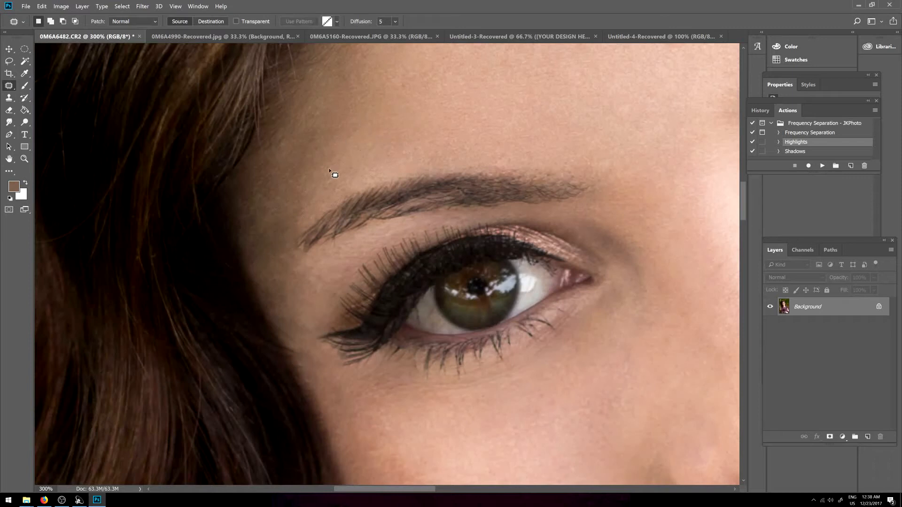
# Step: Check the patched temple and the surrounding face in the whole portrait and close up
pyautogui.scroll(-1, 277, 276)
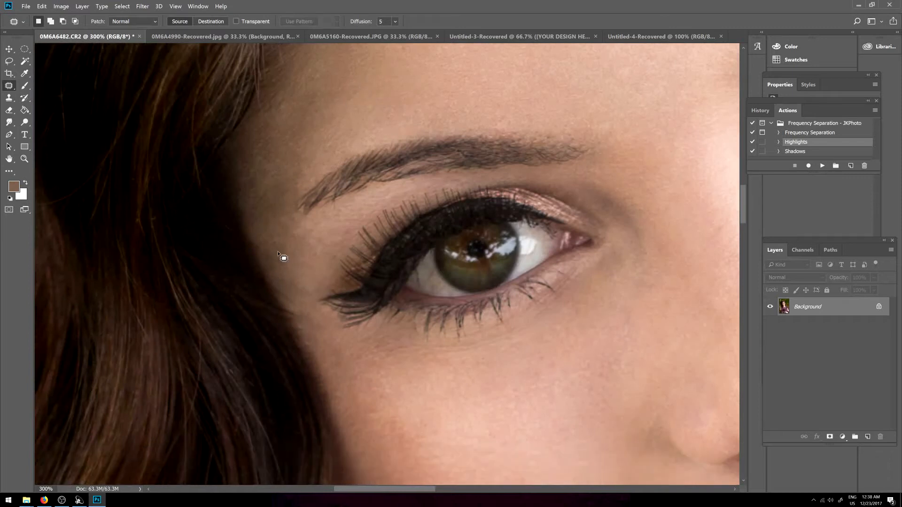
pyautogui.hotkey('ctrl', '-')
pyautogui.hotkey('ctrl', '-')
pyautogui.hotkey('ctrl', '-')
pyautogui.hotkey('ctrl', '-')
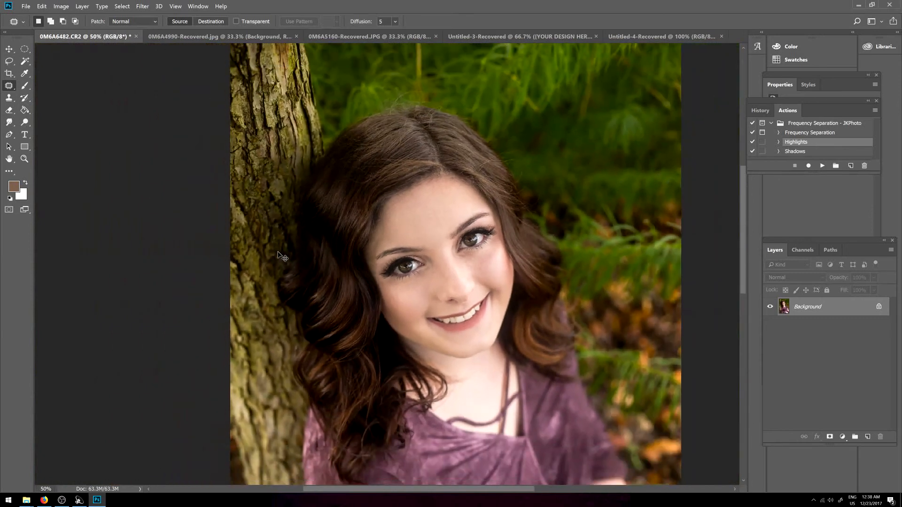
pyautogui.hotkey('ctrl', '-')
pyautogui.hotkey('ctrl', '-')
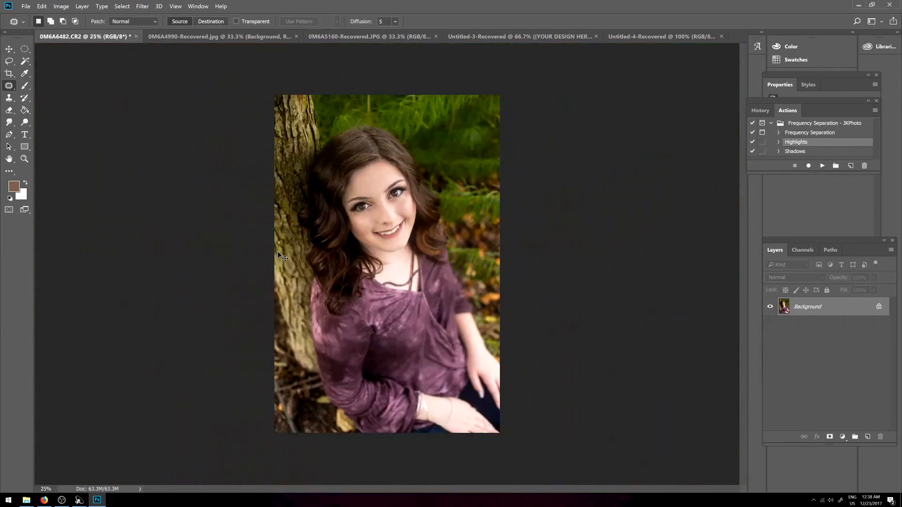
pyautogui.hotkey('ctrl', '+')
pyautogui.hotkey('ctrl', '+')
pyautogui.hotkey('ctrl', '+')
pyautogui.hotkey('ctrl', '+')
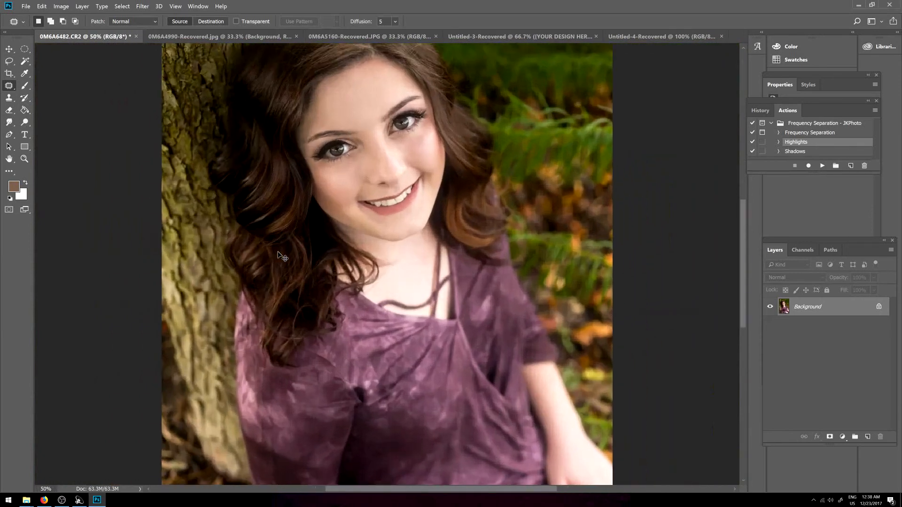
pyautogui.scroll(10, 278, 254)
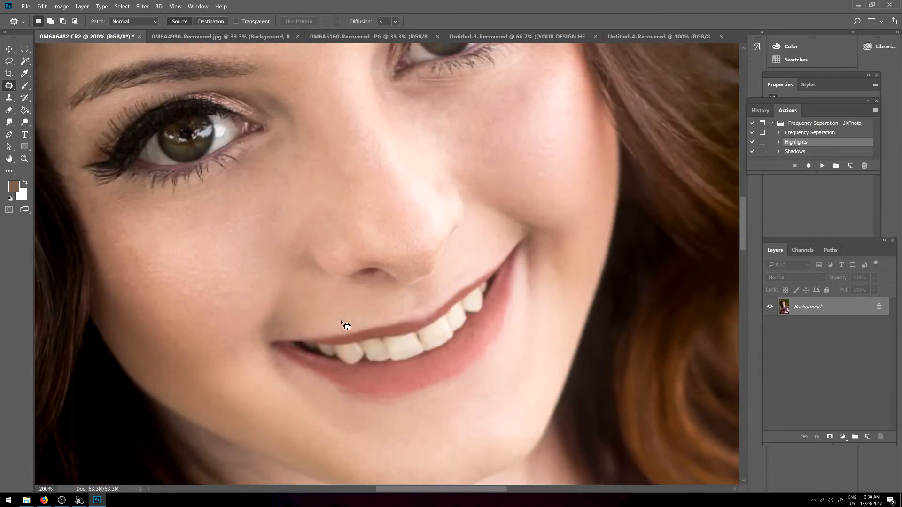
pyautogui.scroll(2, 341, 322)
pyautogui.moveTo(427, 489); pyautogui.dragTo(381, 488)
pyautogui.scroll(3, 390, 425)
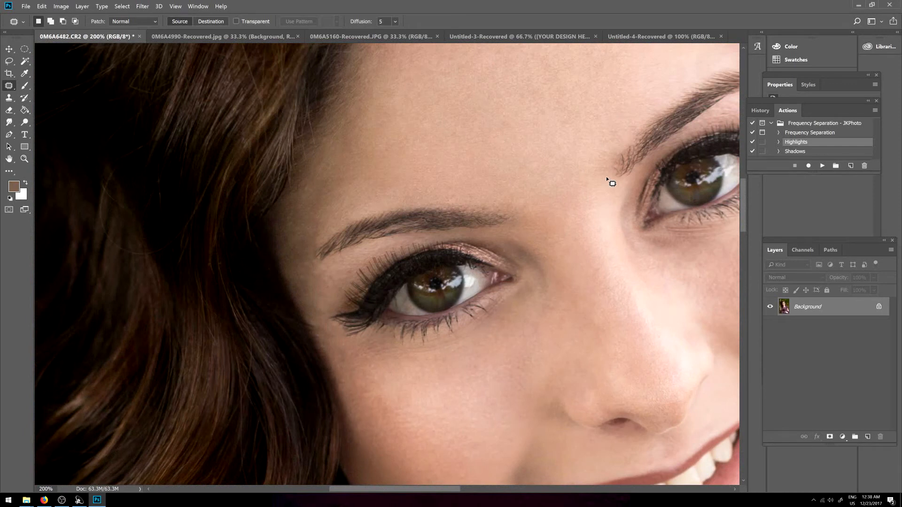
# Step: Run the Highlights action to add a masked Curves layer and switch to the Brush tool
pyautogui.click(822, 165)
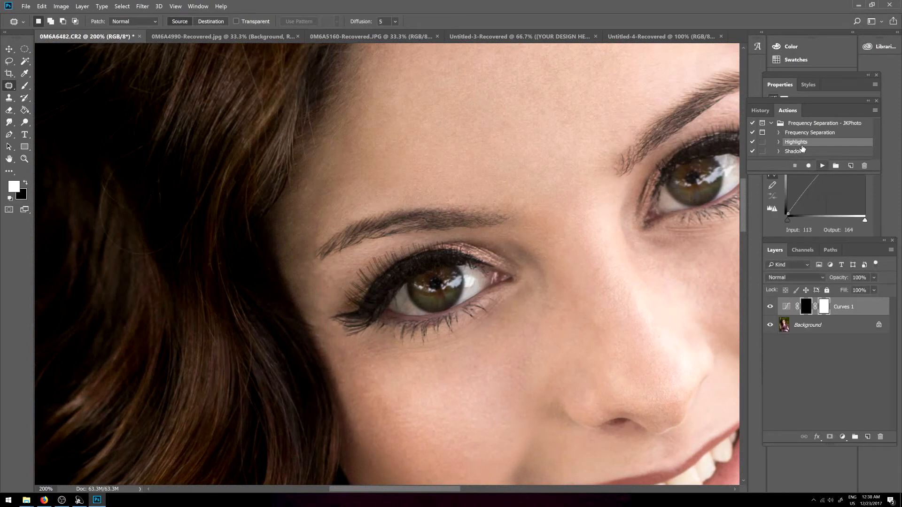
pyautogui.click(25, 85)
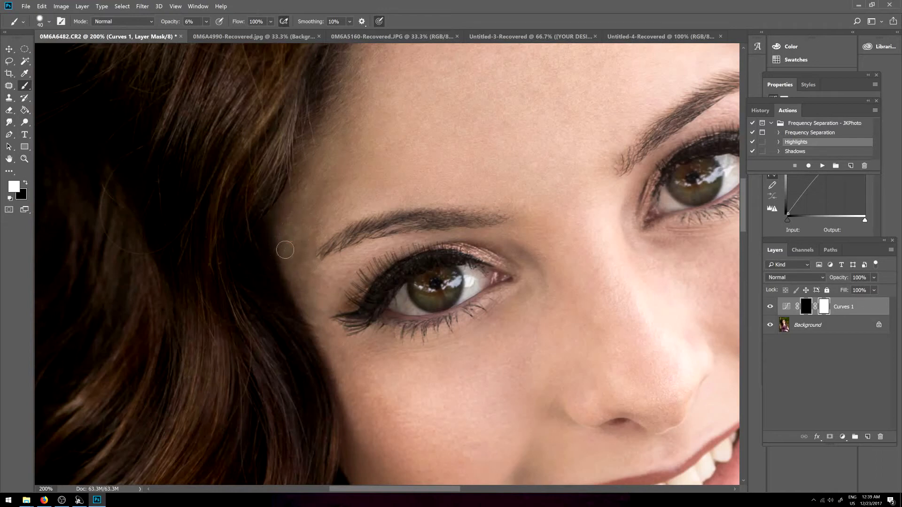
# Step: Compare the face with the highlights Curves layer hidden and shown, in the whole portrait and close up
pyautogui.click(772, 308)
pyautogui.hotkey('ctrl', '-')
pyautogui.hotkey('ctrl', '-')
pyautogui.hotkey('ctrl', '-')
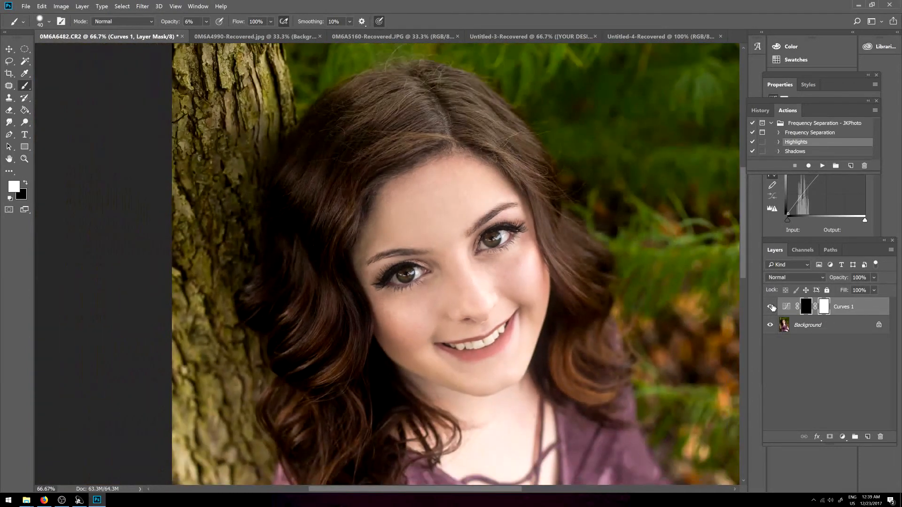
pyautogui.hotkey('ctrl', '-')
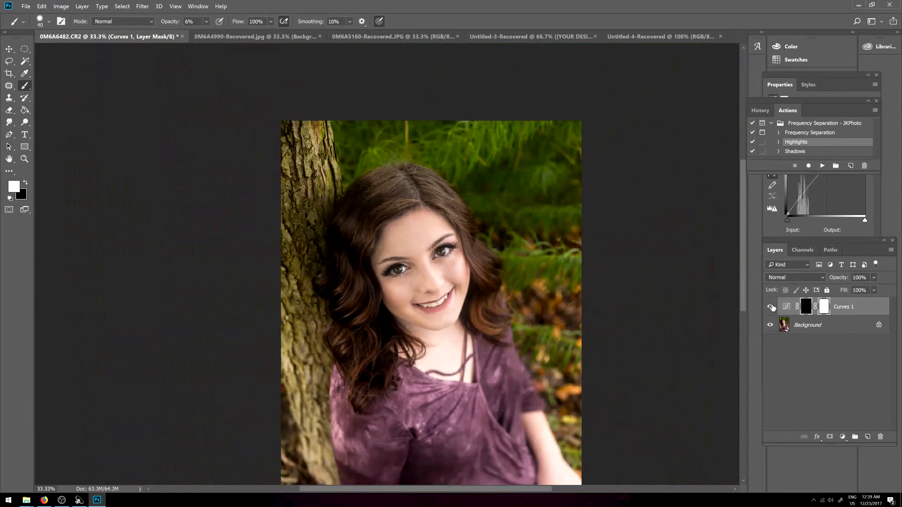
pyautogui.hotkey('ctrl', '+')
pyautogui.hotkey('ctrl', '+')
pyautogui.hotkey('ctrl', '+')
pyautogui.hotkey('ctrl', '+')
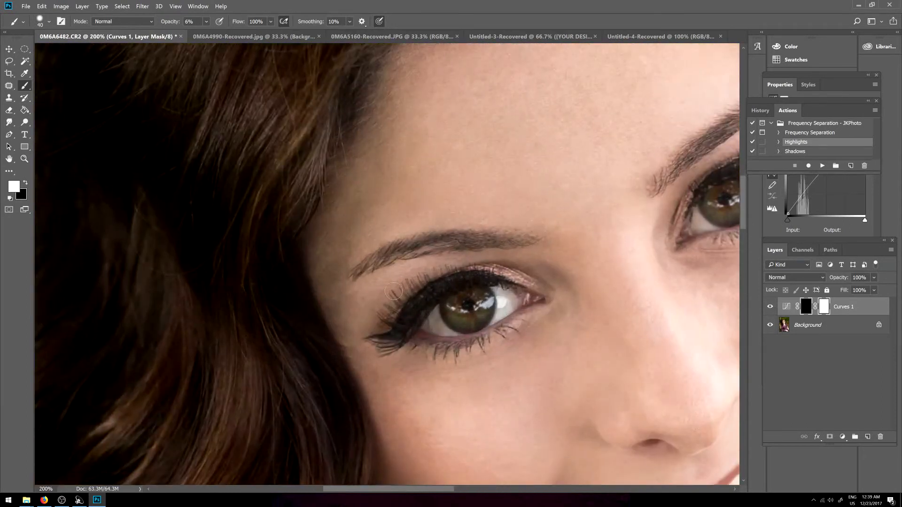
# Step: On the Background layer, spot-heal the uneven skin on the temple beside the eyebrow's outer end with a 35 px brush
pyautogui.click(860, 327)
pyautogui.click(9, 86)
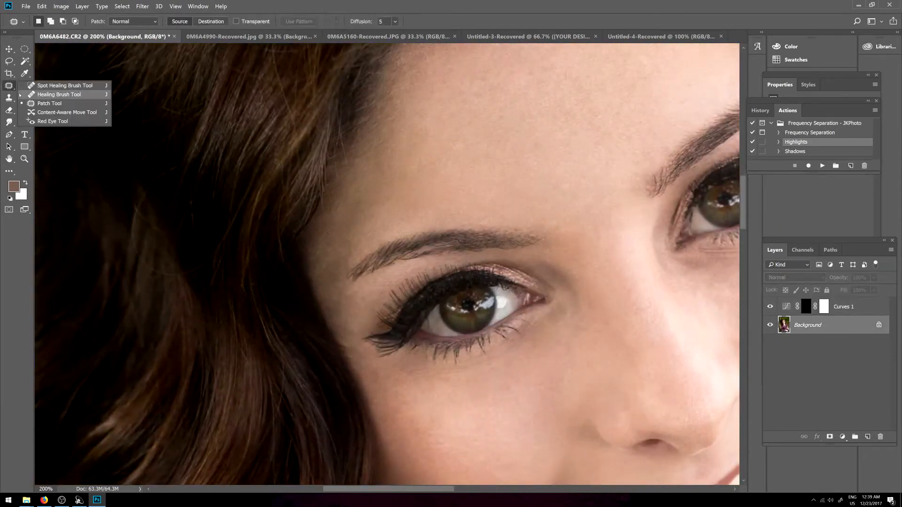
pyautogui.click(43, 86)
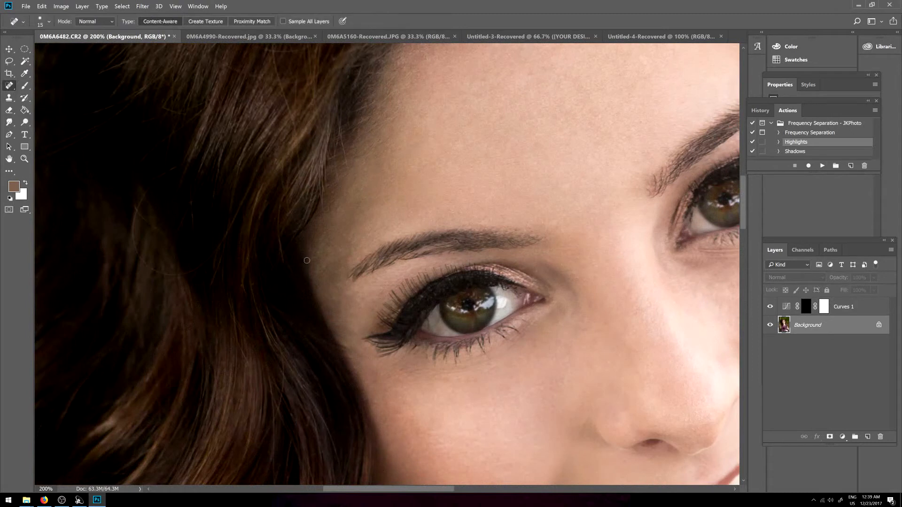
pyautogui.press(']')
pyautogui.press(']')
pyautogui.moveTo(321, 251)
pyautogui.mouseDown()
pyautogui.moveTo(321, 278)
pyautogui.moveTo(318, 257)
pyautogui.moveTo(318, 277)
pyautogui.moveTo(321, 254)
pyautogui.moveTo(327, 270)
pyautogui.moveTo(341, 247)
pyautogui.moveTo(322, 253)
pyautogui.moveTo(317, 280)
pyautogui.moveTo(314, 269)
pyautogui.moveTo(323, 265)
pyautogui.moveTo(330, 286)
pyautogui.mouseUp()
pyautogui.moveTo(329, 247); pyautogui.dragTo(322, 284)
# Step: Patch the blotches between the hairline and the eyebrow's outer end with clean skin from the forehead and beside the eye
pyautogui.rightClick(16, 90)
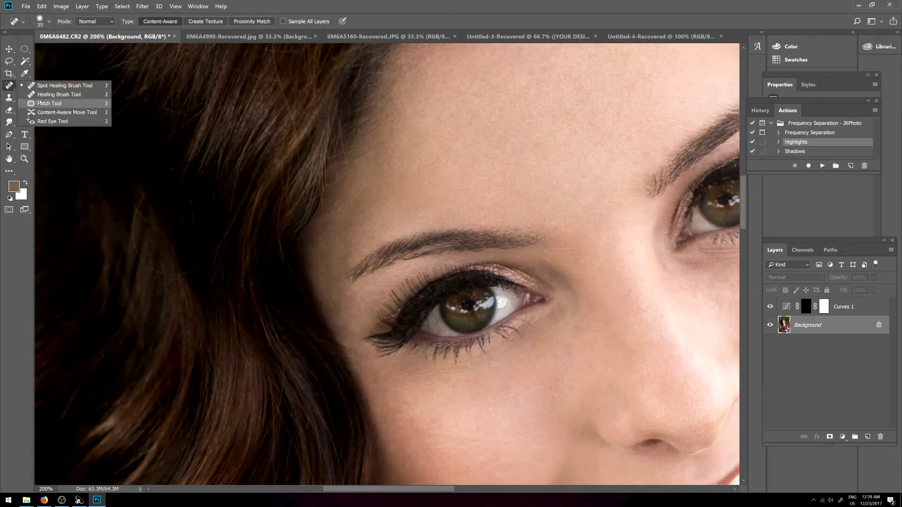
pyautogui.click(44, 103)
pyautogui.moveTo(320, 271); pyautogui.dragTo(441, 185)
pyautogui.hotkey('ctrl', 'd')
pyautogui.moveTo(335, 260)
pyautogui.mouseDown()
pyautogui.moveTo(310, 276)
pyautogui.moveTo(330, 284)
pyautogui.mouseUp()
pyautogui.moveTo(318, 260); pyautogui.dragTo(352, 308)
pyautogui.hotkey('ctrl', 'd')
# Step: Patch the dark hairline edge of the temple with clean skin from the cheek and nearby temple
pyautogui.moveTo(309, 270); pyautogui.dragTo(313, 278)
pyautogui.moveTo(320, 269)
pyautogui.mouseDown()
pyautogui.moveTo(439, 397)
pyautogui.moveTo(469, 416)
pyautogui.moveTo(479, 408)
pyautogui.mouseUp()
pyautogui.hotkey('ctrl', 'd')
pyautogui.moveTo(323, 281)
pyautogui.mouseDown()
pyautogui.moveTo(316, 280)
pyautogui.moveTo(336, 254)
pyautogui.moveTo(321, 275)
pyautogui.moveTo(334, 259)
pyautogui.moveTo(320, 266)
pyautogui.mouseUp()
pyautogui.hotkey('ctrl', 'd')
pyautogui.hotkey('ctrl', 'd')
pyautogui.moveTo(324, 264); pyautogui.dragTo(341, 250)
pyautogui.hotkey('ctrl', 'd')
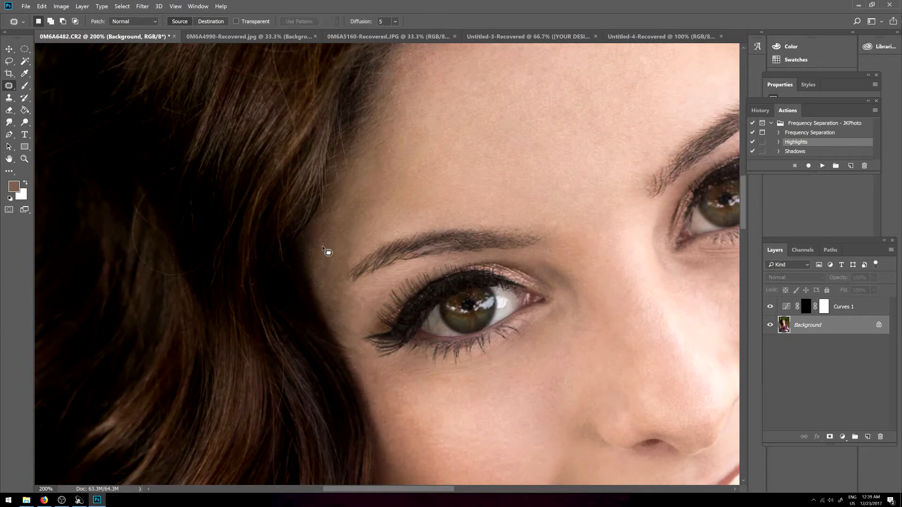
# Step: Patch the small blotches where the hair meets the upper temple, using adjacent skin
pyautogui.moveTo(311, 242); pyautogui.dragTo(324, 241)
pyautogui.moveTo(324, 241)
pyautogui.mouseDown()
pyautogui.moveTo(342, 236)
pyautogui.moveTo(307, 252)
pyautogui.mouseUp()
pyautogui.hotkey('ctrl', 'd')
pyautogui.moveTo(312, 255)
pyautogui.mouseDown()
pyautogui.moveTo(327, 254)
pyautogui.moveTo(313, 277)
pyautogui.moveTo(323, 263)
pyautogui.moveTo(314, 260)
pyautogui.mouseUp()
pyautogui.hotkey('ctrl', 'd')
pyautogui.hotkey('ctrl', 'd')
pyautogui.moveTo(312, 259)
pyautogui.mouseDown()
pyautogui.moveTo(323, 253)
pyautogui.moveTo(309, 278)
pyautogui.mouseUp()
pyautogui.hotkey('ctrl', 'd')
pyautogui.moveTo(308, 271); pyautogui.dragTo(316, 259)
pyautogui.hotkey('ctrl', 'd')
pyautogui.moveTo(315, 260)
pyautogui.mouseDown()
pyautogui.moveTo(325, 253)
pyautogui.moveTo(321, 268)
pyautogui.mouseUp()
pyautogui.hotkey('ctrl', 'd')
# Step: Smooth the last small spots on the temple level with the eyebrow's outer end using short patches
pyautogui.moveTo(320, 266)
pyautogui.mouseDown()
pyautogui.moveTo(328, 239)
pyautogui.moveTo(316, 250)
pyautogui.mouseUp()
pyautogui.hotkey('ctrl', 'd')
pyautogui.hotkey('ctrl', 'd')
pyautogui.moveTo(316, 249)
pyautogui.mouseDown()
pyautogui.moveTo(326, 246)
pyautogui.moveTo(313, 264)
pyautogui.moveTo(316, 254)
pyautogui.mouseUp()
pyautogui.hotkey('ctrl', 'd')
pyautogui.moveTo(316, 259)
pyautogui.mouseDown()
pyautogui.moveTo(328, 255)
pyautogui.moveTo(315, 264)
pyautogui.mouseUp()
pyautogui.hotkey('ctrl', 'd')
pyautogui.moveTo(315, 263)
pyautogui.mouseDown()
pyautogui.moveTo(325, 257)
pyautogui.moveTo(315, 256)
pyautogui.mouseUp()
pyautogui.hotkey('ctrl', 'd')
# Step: Patch the temple spot and the skin just above the eyebrow's outer end with neighbouring skin
pyautogui.moveTo(315, 257)
pyautogui.mouseDown()
pyautogui.moveTo(326, 255)
pyautogui.moveTo(322, 238)
pyautogui.moveTo(364, 254)
pyautogui.mouseUp()
pyautogui.hotkey('ctrl', 'd')
pyautogui.hotkey('ctrl', 'd')
pyautogui.hotkey('ctrl', 'd')
pyautogui.hotkey('ctrl', 'd')
pyautogui.moveTo(360, 239)
pyautogui.mouseDown()
pyautogui.moveTo(362, 221)
pyautogui.moveTo(343, 252)
pyautogui.moveTo(343, 272)
pyautogui.moveTo(332, 272)
pyautogui.moveTo(332, 261)
pyautogui.moveTo(328, 283)
pyautogui.moveTo(334, 268)
pyautogui.moveTo(322, 268)
pyautogui.moveTo(361, 254)
pyautogui.mouseUp()
pyautogui.hotkey('ctrl', 'd')
pyautogui.hotkey('ctrl', 'd')
pyautogui.hotkey('ctrl', 'd')
pyautogui.hotkey('ctrl', 'd')
pyautogui.hotkey('ctrl', 'd')
pyautogui.hotkey('ctrl', 'd')
pyautogui.hotkey('ctrl', 'd')
pyautogui.hotkey('ctrl', 'd')
pyautogui.hotkey('ctrl', 'd')
pyautogui.hotkey('ctrl', 'd')
pyautogui.hotkey('ctrl', 'd')
pyautogui.moveTo(362, 254); pyautogui.dragTo(361, 241)
pyautogui.hotkey('ctrl', 'd')
# Step: Patch the spot above the eyebrow arch and the remaining unevenness beside the eyebrow's outer end
pyautogui.moveTo(407, 223)
pyautogui.mouseDown()
pyautogui.moveTo(410, 204)
pyautogui.moveTo(418, 225)
pyautogui.mouseUp()
pyautogui.hotkey('ctrl', 'd')
pyautogui.hotkey('ctrl', 'd')
pyautogui.moveTo(327, 246)
pyautogui.mouseDown()
pyautogui.moveTo(312, 257)
pyautogui.moveTo(326, 267)
pyautogui.mouseUp()
pyautogui.hotkey('ctrl', 'd')
pyautogui.hotkey('ctrl', 'd')
pyautogui.hotkey('ctrl', 'd')
pyautogui.moveTo(324, 263); pyautogui.dragTo(328, 252)
pyautogui.hotkey('ctrl', 'd')
# Step: Open the raw file 0M6A6482 from the 2017-10-21 folder to compare it with the retouched portrait, and cancel Camera Raw
pyautogui.scroll(-4, 416, 322)
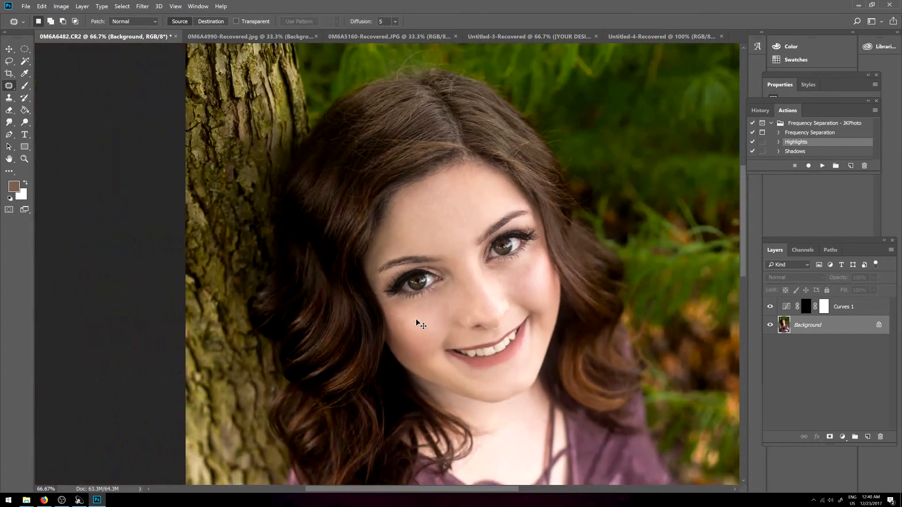
pyautogui.scroll(-1, 416, 321)
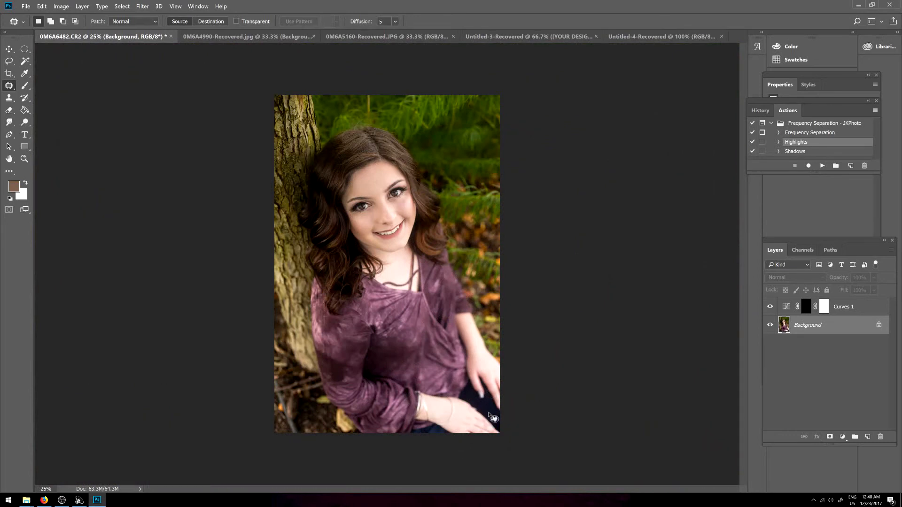
pyautogui.moveTo(26, 499)
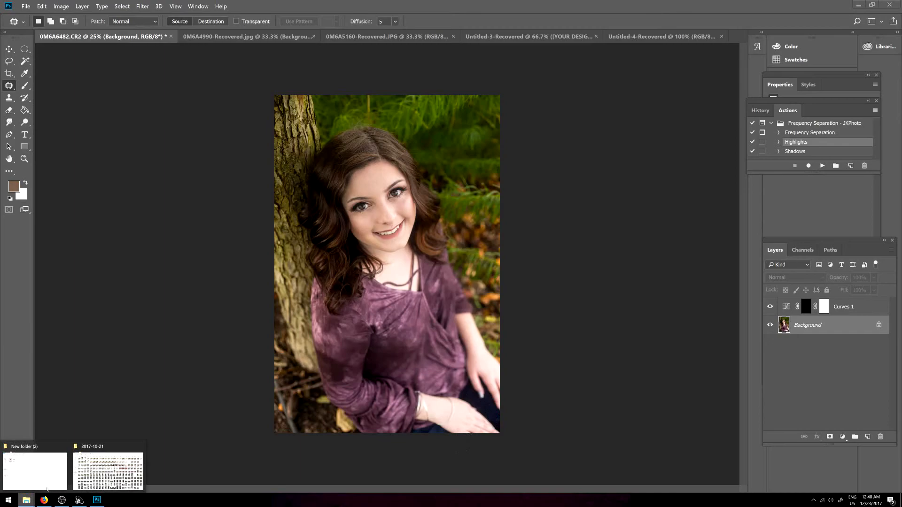
pyautogui.click(109, 465)
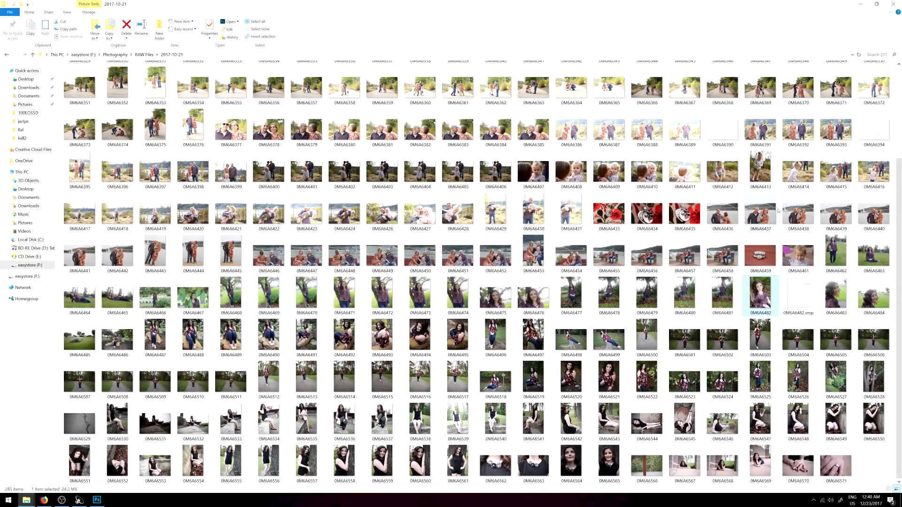
pyautogui.rightClick(757, 291)
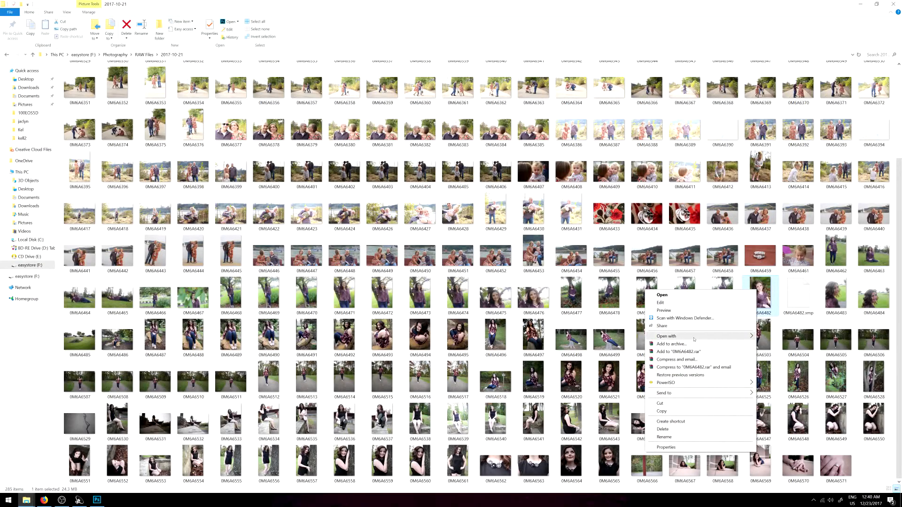
pyautogui.moveTo(695, 336)
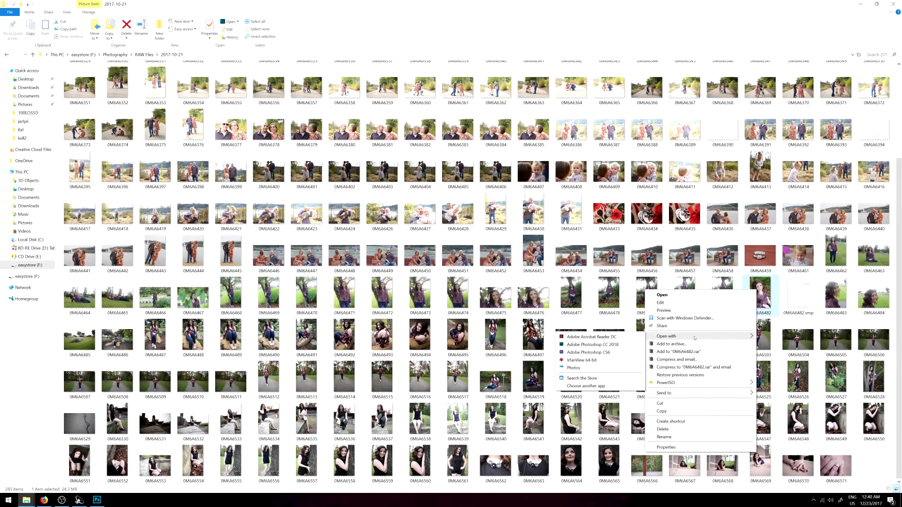
pyautogui.click(600, 352)
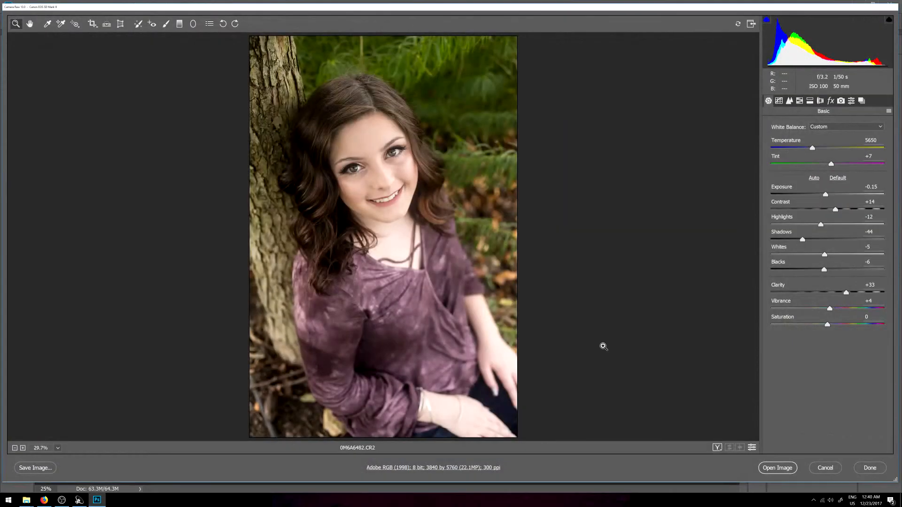
pyautogui.click(826, 467)
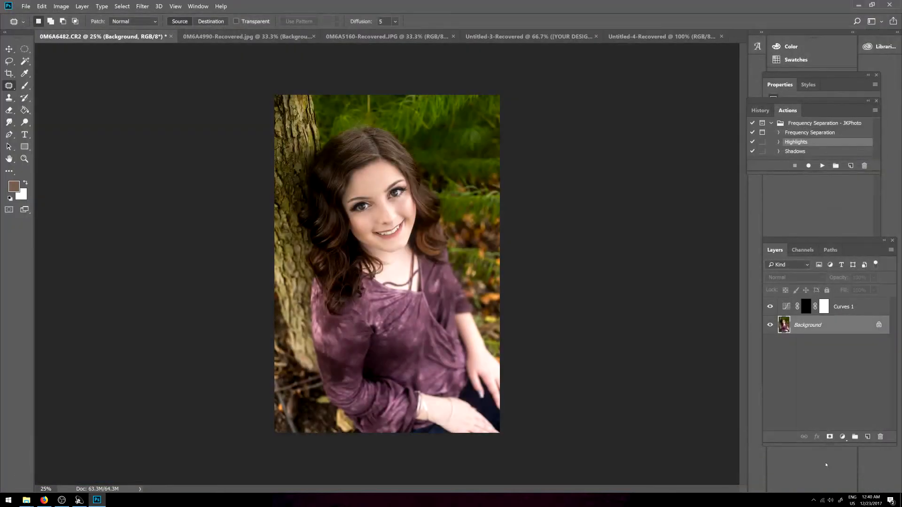
pyautogui.click(770, 326)
pyautogui.click(770, 324)
# Step: Spot-heal the skin under the subject's left eye and along the adjacent side of the nose bridge
pyautogui.hotkey('ctrl', '+')
pyautogui.hotkey('ctrl', '+')
pyautogui.hotkey('ctrl', '+')
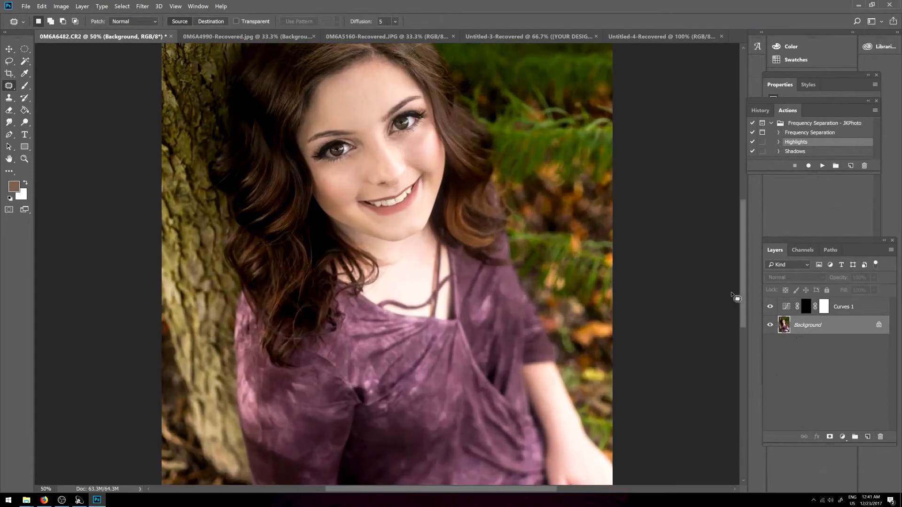
pyautogui.scroll(1, 603, 280)
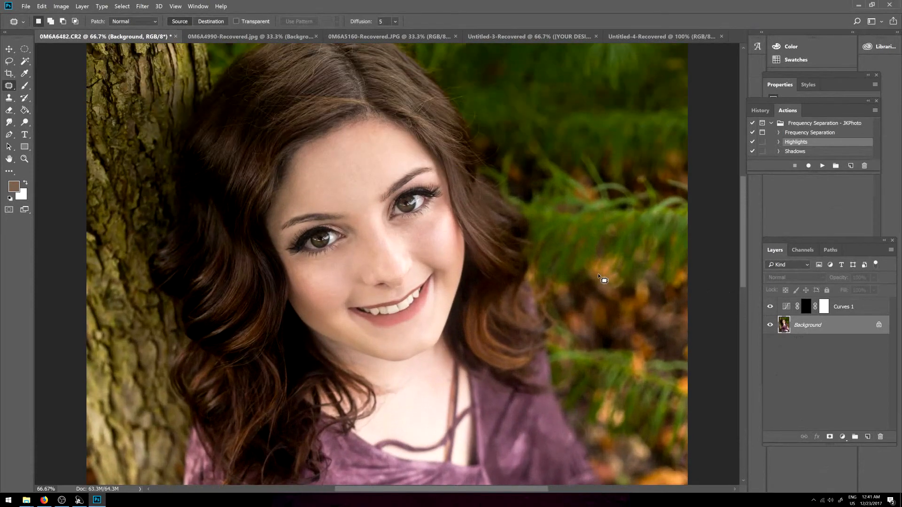
pyautogui.hotkey('ctrl', '+')
pyautogui.hotkey('ctrl', '+')
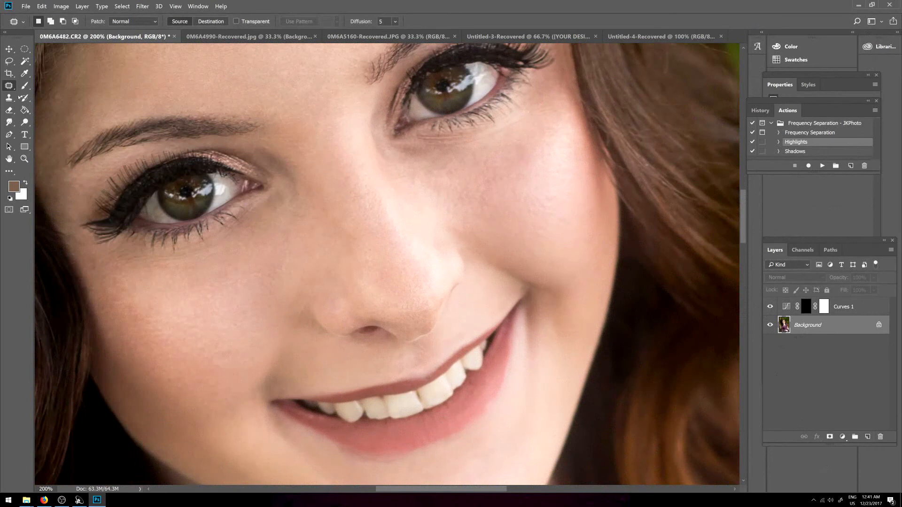
pyautogui.rightClick(11, 87)
pyautogui.click(52, 87)
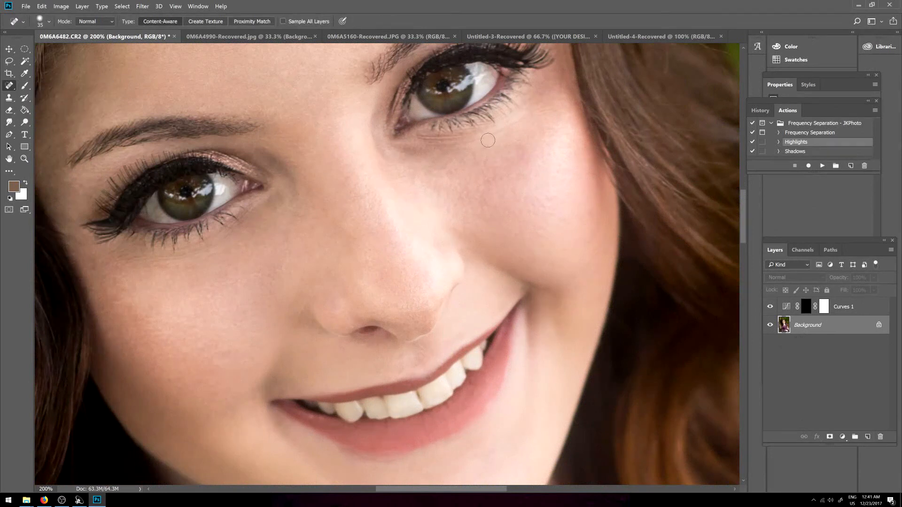
pyautogui.moveTo(488, 147); pyautogui.dragTo(474, 158)
pyautogui.moveTo(385, 155); pyautogui.dragTo(381, 149)
pyautogui.moveTo(376, 118); pyautogui.dragTo(381, 201)
# Step: Spot-heal the bridge of the nose and the skin beside the inner corner of the subject's right eye
pyautogui.scroll(2, 381, 157)
pyautogui.moveTo(377, 160); pyautogui.dragTo(376, 134)
pyautogui.moveTo(379, 195); pyautogui.dragTo(407, 223)
pyautogui.moveTo(269, 188); pyautogui.dragTo(301, 235)
pyautogui.moveTo(268, 197)
pyautogui.mouseDown()
pyautogui.moveTo(283, 216)
pyautogui.moveTo(275, 194)
pyautogui.moveTo(282, 214)
pyautogui.mouseUp()
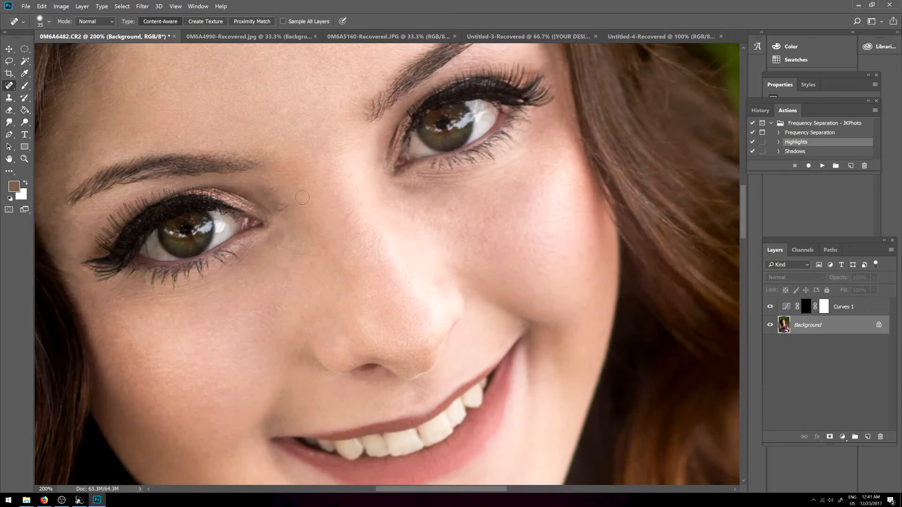
# Step: Patch the shadowed skin between the nose bridge and the inner corner of the subject's right eye
pyautogui.rightClick(8, 85)
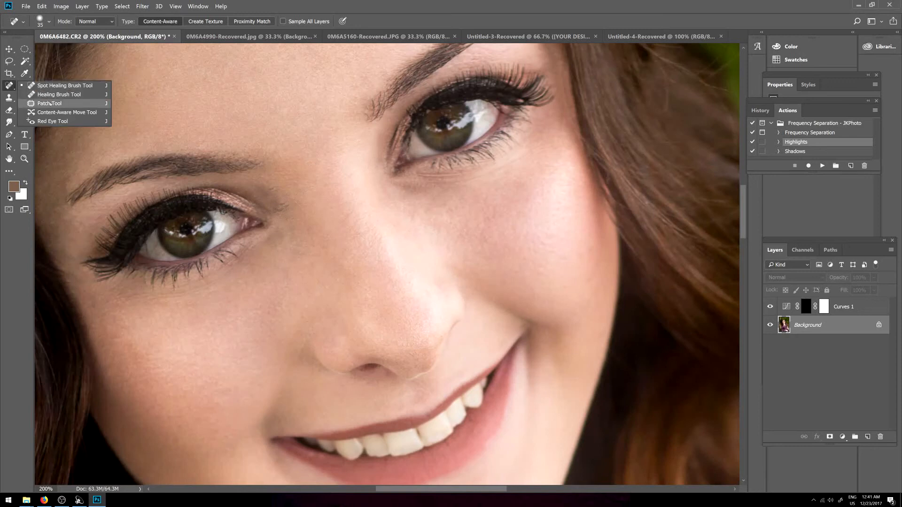
pyautogui.click(52, 104)
pyautogui.moveTo(288, 217); pyautogui.dragTo(288, 199)
pyautogui.moveTo(284, 208)
pyautogui.mouseDown()
pyautogui.moveTo(294, 181)
pyautogui.moveTo(264, 188)
pyautogui.moveTo(279, 188)
pyautogui.mouseUp()
pyautogui.moveTo(272, 190)
pyautogui.mouseDown()
pyautogui.moveTo(291, 198)
pyautogui.moveTo(269, 192)
pyautogui.moveTo(284, 200)
pyautogui.moveTo(273, 204)
pyautogui.moveTo(268, 197)
pyautogui.moveTo(299, 192)
pyautogui.mouseUp()
pyautogui.hotkey('ctrl', 'd')
pyautogui.hotkey('ctrl', 'd')
pyautogui.hotkey('ctrl', 'd')
pyautogui.hotkey('ctrl', 'd')
# Step: Patch the spot above the inner end of the subject's right eyebrow and the blemish near the nose tip
pyautogui.moveTo(247, 143)
pyautogui.mouseDown()
pyautogui.moveTo(248, 152)
pyautogui.moveTo(241, 142)
pyautogui.mouseUp()
pyautogui.moveTo(243, 145)
pyautogui.mouseDown()
pyautogui.moveTo(246, 128)
pyautogui.moveTo(272, 150)
pyautogui.moveTo(276, 132)
pyautogui.mouseUp()
pyautogui.hotkey('ctrl', 'd')
pyautogui.hotkey('ctrl', 'd')
pyautogui.scroll(-1, 409, 316)
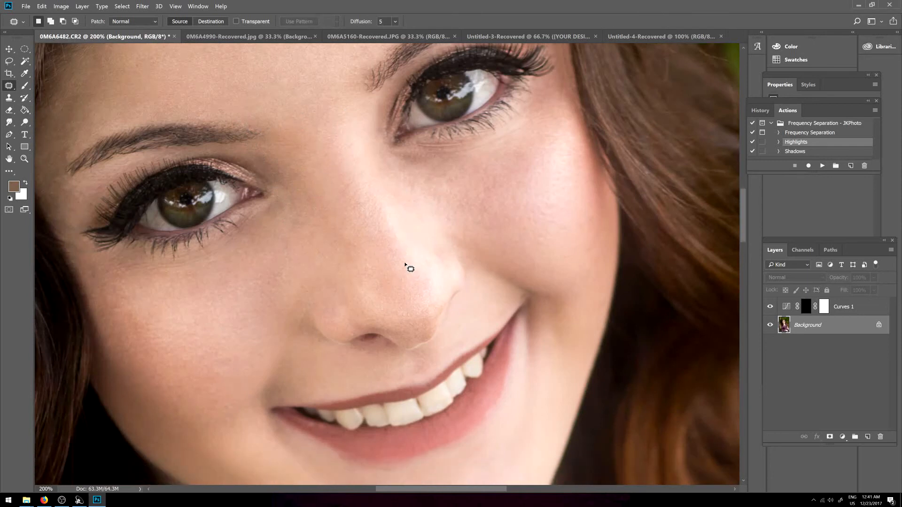
pyautogui.moveTo(430, 258); pyautogui.dragTo(441, 267)
pyautogui.hotkey('ctrl', 'd')
# Step: Patch the uneven skin above the upper lip and around the base of the subject's right nostril
pyautogui.scroll(-1, 432, 286)
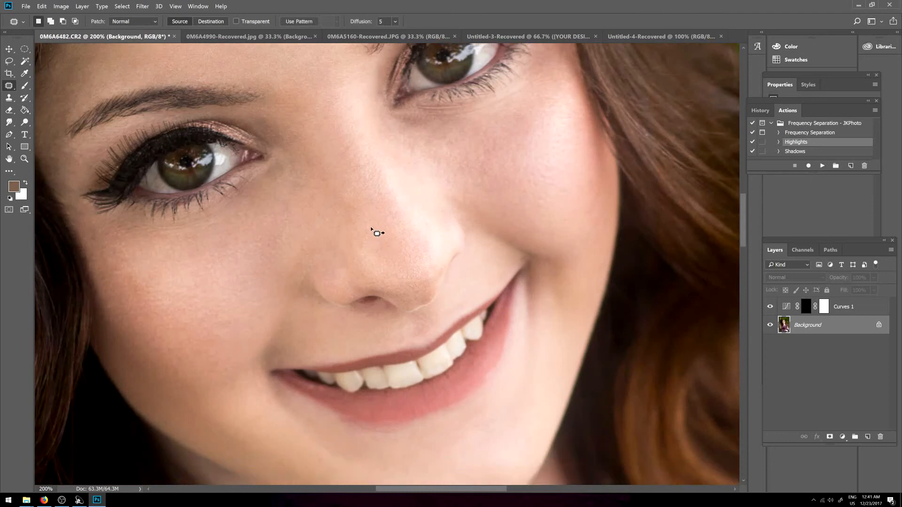
pyautogui.scroll(-2, 413, 298)
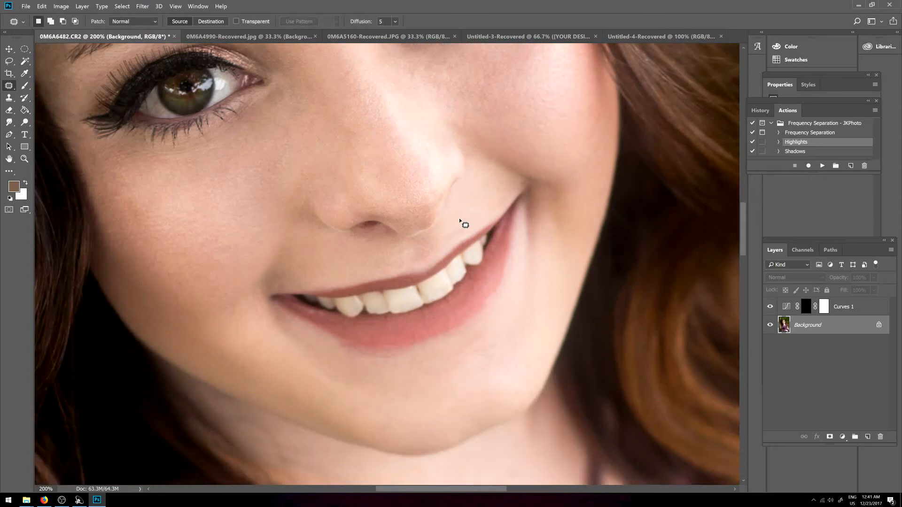
pyautogui.moveTo(399, 248)
pyautogui.mouseDown()
pyautogui.moveTo(392, 261)
pyautogui.moveTo(384, 254)
pyautogui.moveTo(401, 249)
pyautogui.mouseUp()
pyautogui.moveTo(385, 262); pyautogui.dragTo(372, 257)
pyautogui.moveTo(338, 229)
pyautogui.mouseDown()
pyautogui.moveTo(357, 221)
pyautogui.moveTo(356, 209)
pyautogui.mouseUp()
pyautogui.moveTo(355, 209); pyautogui.dragTo(358, 201)
pyautogui.moveTo(357, 201)
pyautogui.mouseDown()
pyautogui.moveTo(364, 191)
pyautogui.moveTo(339, 197)
pyautogui.moveTo(344, 178)
pyautogui.mouseUp()
pyautogui.hotkey('ctrl', 'd')
# Step: Patch the small spots on the wing of the nose on the subject's right side
pyautogui.moveTo(339, 189)
pyautogui.mouseDown()
pyautogui.moveTo(351, 168)
pyautogui.moveTo(333, 183)
pyautogui.moveTo(337, 199)
pyautogui.mouseUp()
pyautogui.hotkey('ctrl', 'd')
pyautogui.hotkey('ctrl', 'd')
pyautogui.moveTo(337, 199)
pyautogui.mouseDown()
pyautogui.moveTo(354, 193)
pyautogui.moveTo(339, 182)
pyautogui.mouseUp()
pyautogui.hotkey('ctrl', 'd')
pyautogui.moveTo(339, 183); pyautogui.dragTo(356, 167)
pyautogui.hotkey('ctrl', 'd')
# Step: Patch the blemish on the subject's right cheek and the spot at the jaw edge beside the chin
pyautogui.scroll(-1, 266, 226)
pyautogui.scroll(-2, 266, 226)
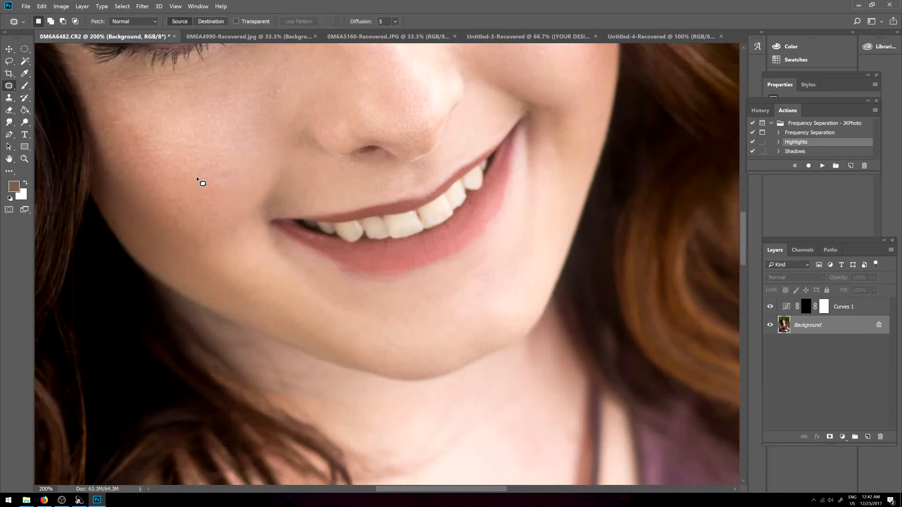
pyautogui.moveTo(189, 166)
pyautogui.mouseDown()
pyautogui.moveTo(151, 145)
pyautogui.moveTo(177, 149)
pyautogui.mouseUp()
pyautogui.hotkey('ctrl', 'd')
pyautogui.hotkey('ctrl', 'd')
pyautogui.scroll(-2, 388, 288)
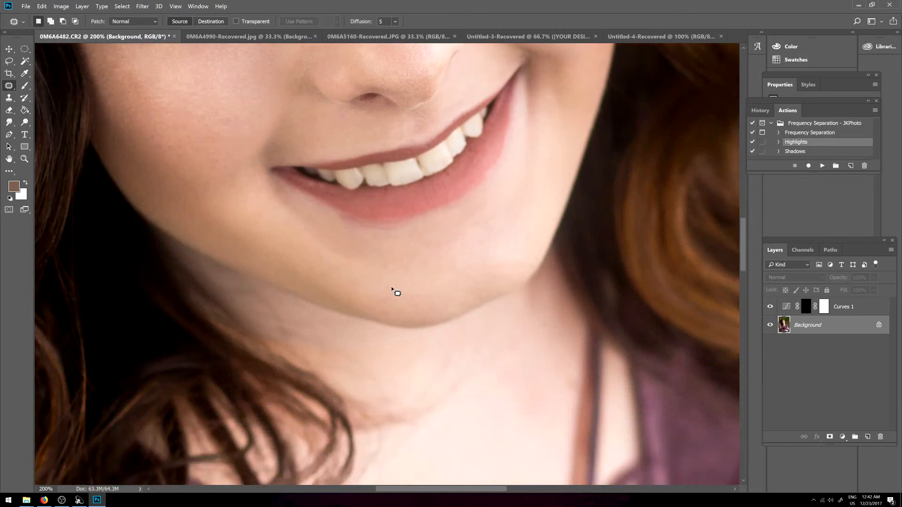
pyautogui.moveTo(531, 243); pyautogui.dragTo(526, 228)
pyautogui.hotkey('ctrl', 'd')
# Step: Patch the uneven spots below the lower lip and on the chin with adjacent clean skin
pyautogui.moveTo(430, 223); pyautogui.dragTo(426, 223)
pyautogui.moveTo(424, 218)
pyautogui.mouseDown()
pyautogui.moveTo(436, 211)
pyautogui.moveTo(410, 230)
pyautogui.mouseUp()
pyautogui.hotkey('ctrl', 'd')
pyautogui.moveTo(415, 229)
pyautogui.mouseDown()
pyautogui.moveTo(428, 222)
pyautogui.moveTo(392, 255)
pyautogui.moveTo(394, 245)
pyautogui.mouseUp()
pyautogui.hotkey('ctrl', 'd')
pyautogui.hotkey('ctrl', 'd')
pyautogui.moveTo(393, 249); pyautogui.dragTo(394, 229)
pyautogui.moveTo(393, 231); pyautogui.dragTo(412, 229)
pyautogui.hotkey('ctrl', 'd')
pyautogui.moveTo(389, 267)
pyautogui.mouseDown()
pyautogui.moveTo(393, 279)
pyautogui.moveTo(413, 263)
pyautogui.mouseUp()
pyautogui.hotkey('ctrl', 'd')
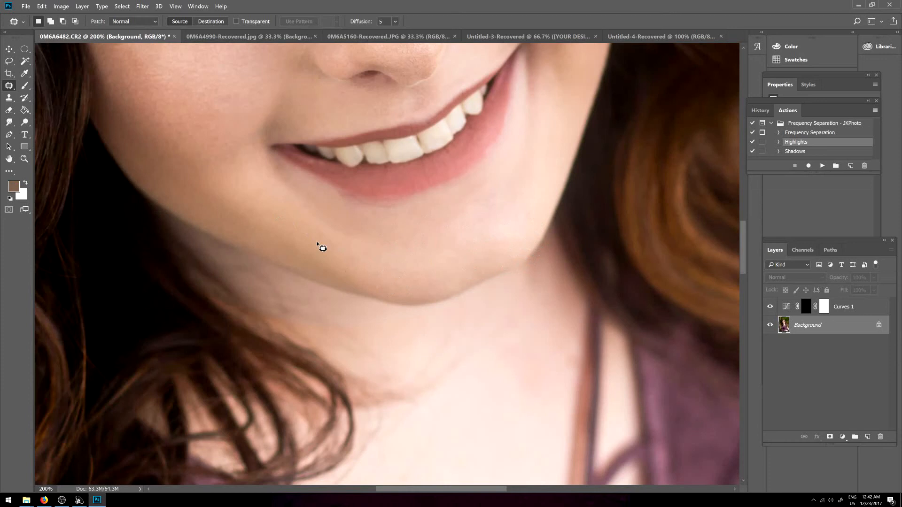
# Step: Patch the remaining uneven spots along the subject's jawline and lower chin with adjacent clean skin
pyautogui.moveTo(313, 239); pyautogui.dragTo(307, 227)
pyautogui.moveTo(322, 235); pyautogui.dragTo(344, 248)
pyautogui.hotkey('ctrl', 'd')
pyautogui.moveTo(372, 279); pyautogui.dragTo(396, 259)
pyautogui.hotkey('ctrl', 'd')
pyautogui.hotkey('ctrl', '-')
pyautogui.hotkey('ctrl', '-')
pyautogui.hotkey('ctrl', '-')
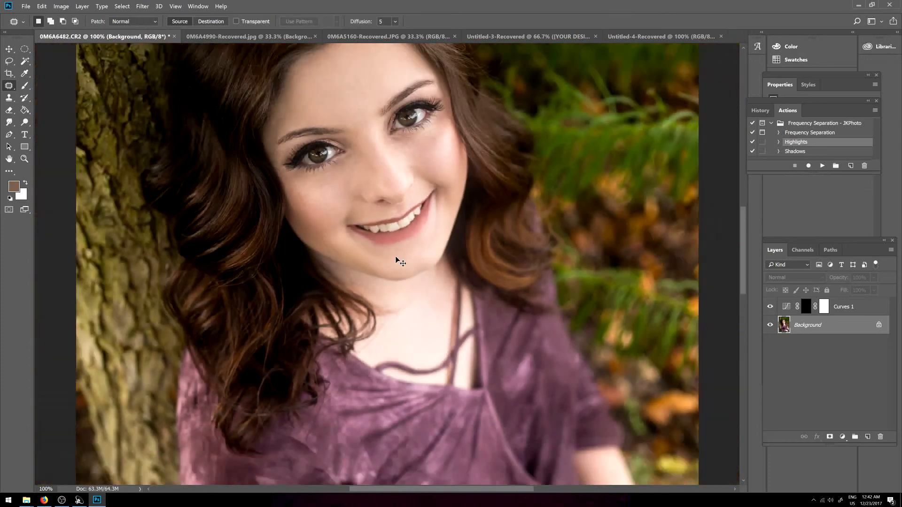
pyautogui.hotkey('ctrl', '-')
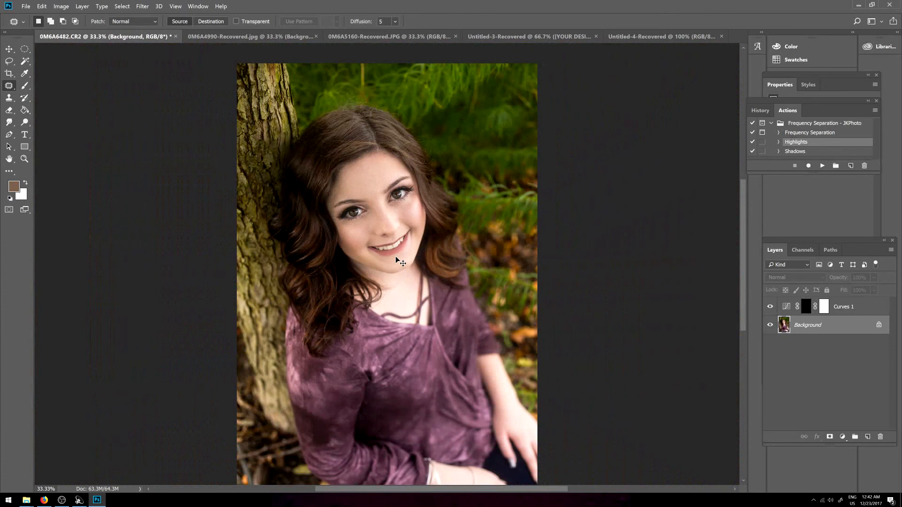
# Step: Paint white with a 6% opacity brush on the Curves 1 layer mask over the subject's hair, from crown to curls
pyautogui.hotkey('ctrl', '+')
pyautogui.hotkey('ctrl', '+')
pyautogui.hotkey('ctrl', '+')
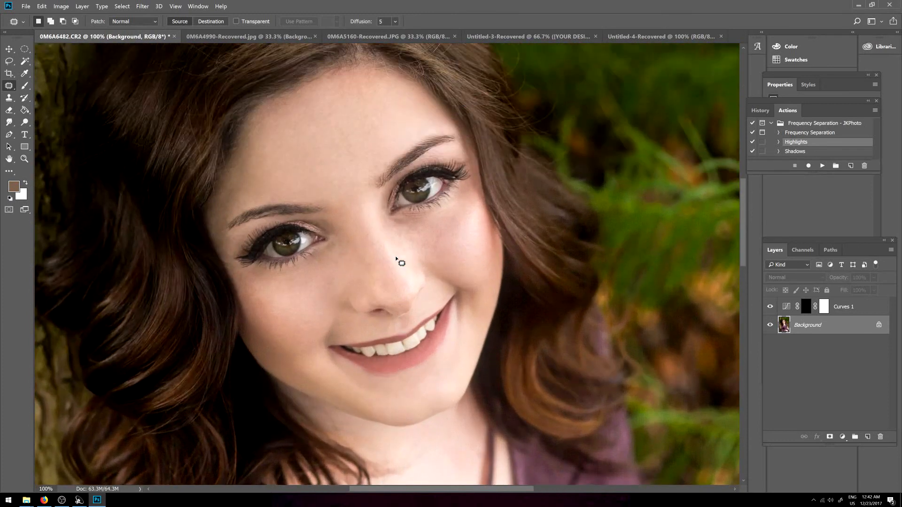
pyautogui.scroll(5, 396, 258)
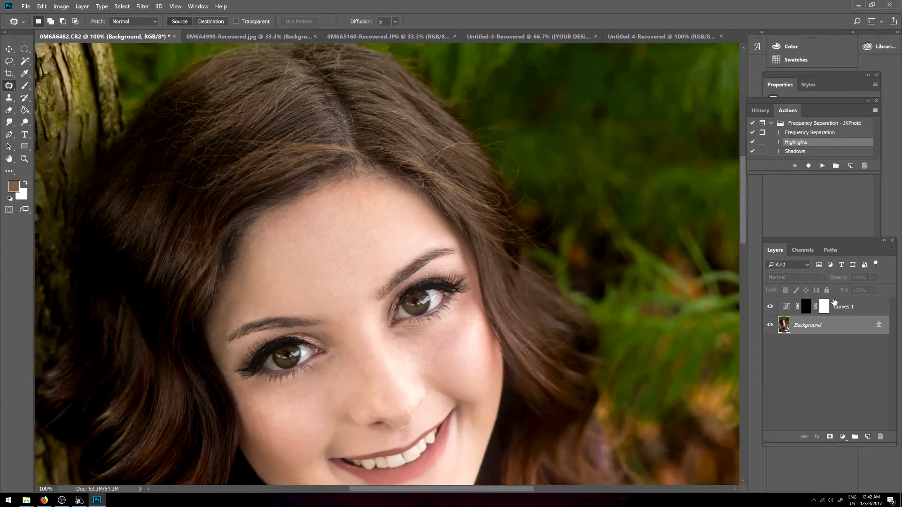
pyautogui.click(834, 303)
pyautogui.press('b')
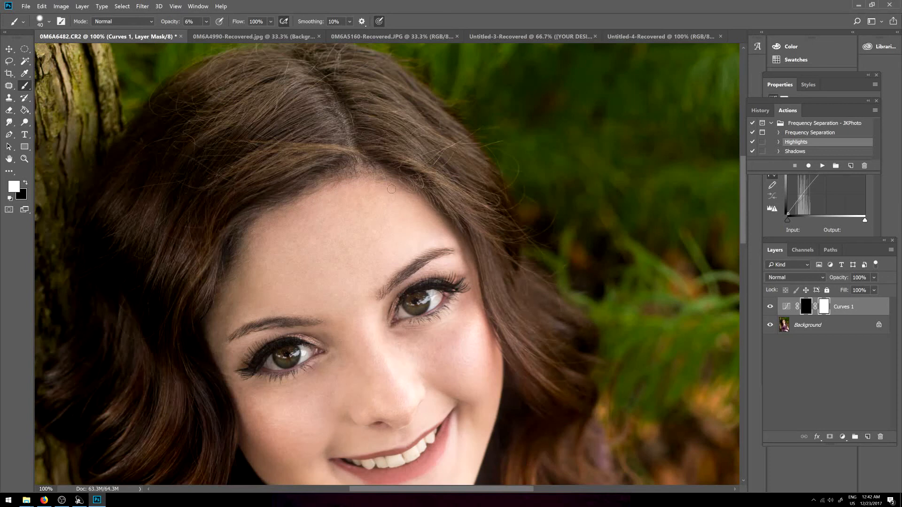
pyautogui.scroll(3, 324, 178)
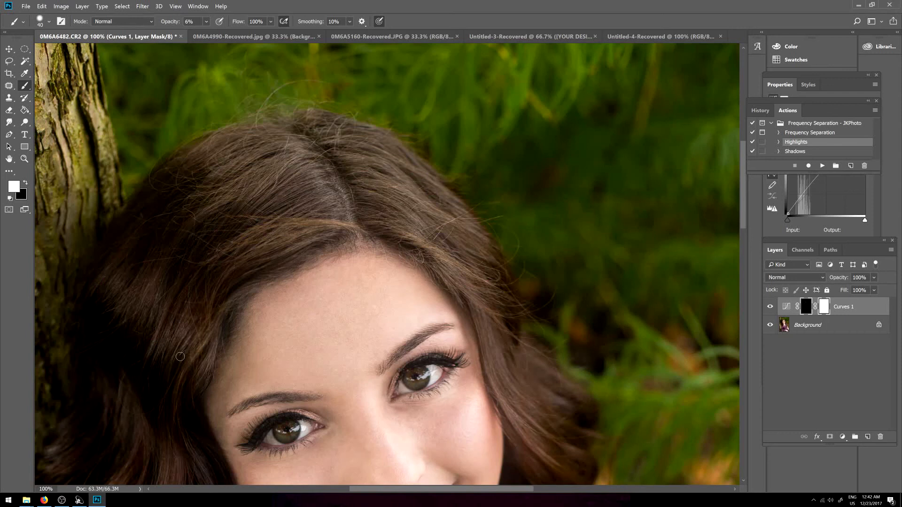
pyautogui.scroll(-5, 201, 383)
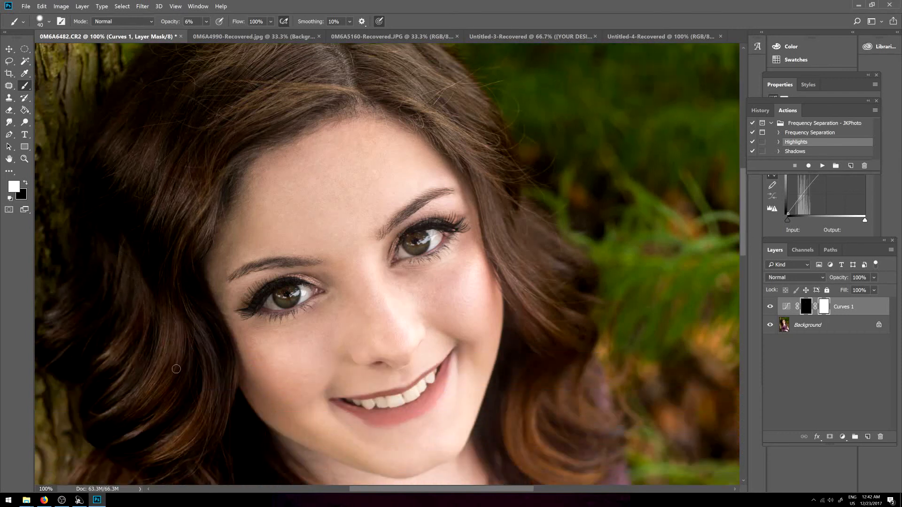
pyautogui.scroll(2, 94, 301)
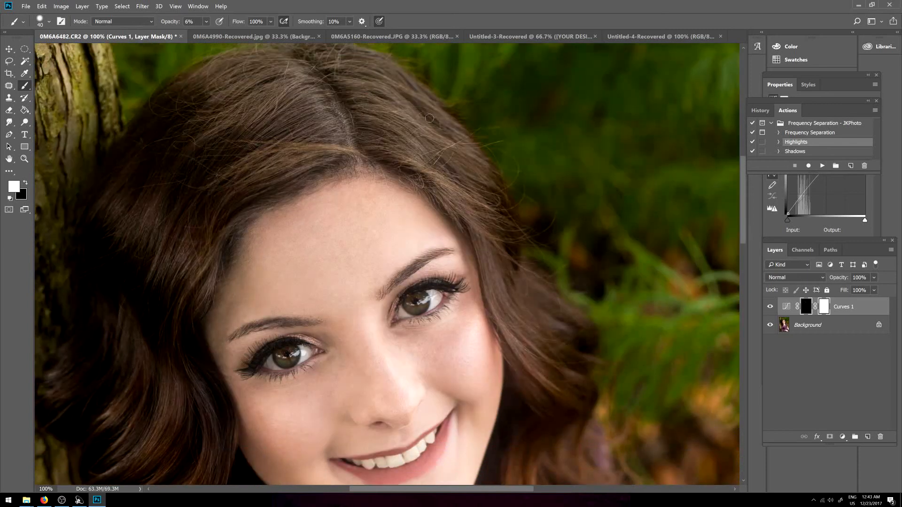
pyautogui.scroll(-3, 476, 232)
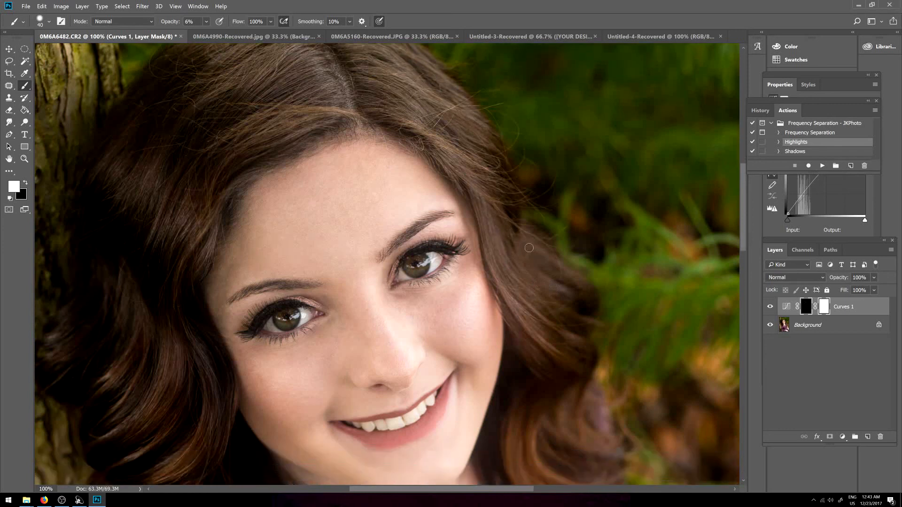
pyautogui.scroll(-1, 522, 348)
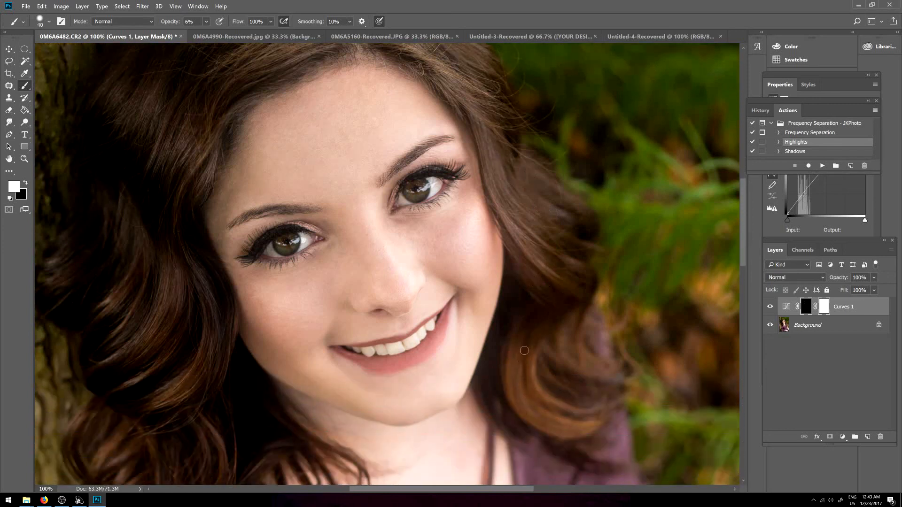
# Step: Compare the portrait with and without the Curves 1 layer to judge the painted hair
pyautogui.hotkey('ctrl', '-')
pyautogui.hotkey('ctrl', '-')
pyautogui.hotkey('ctrl', '-')
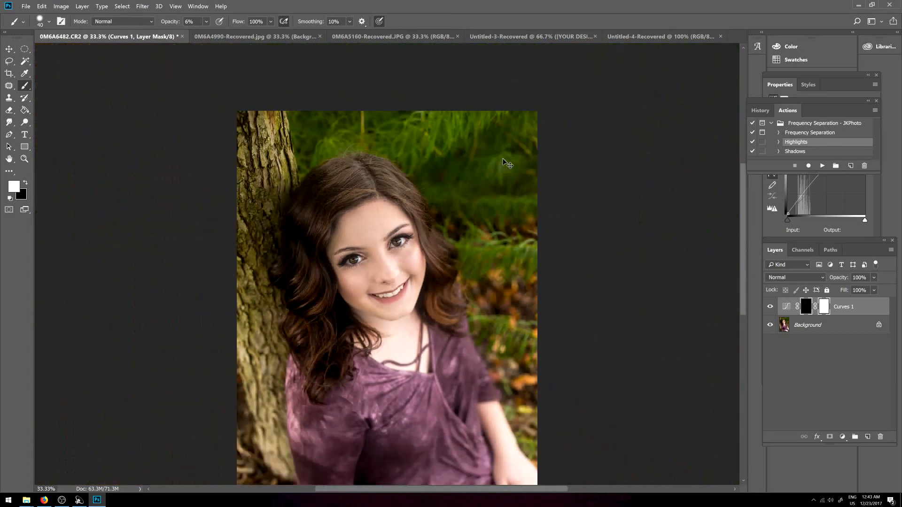
pyautogui.click(770, 307)
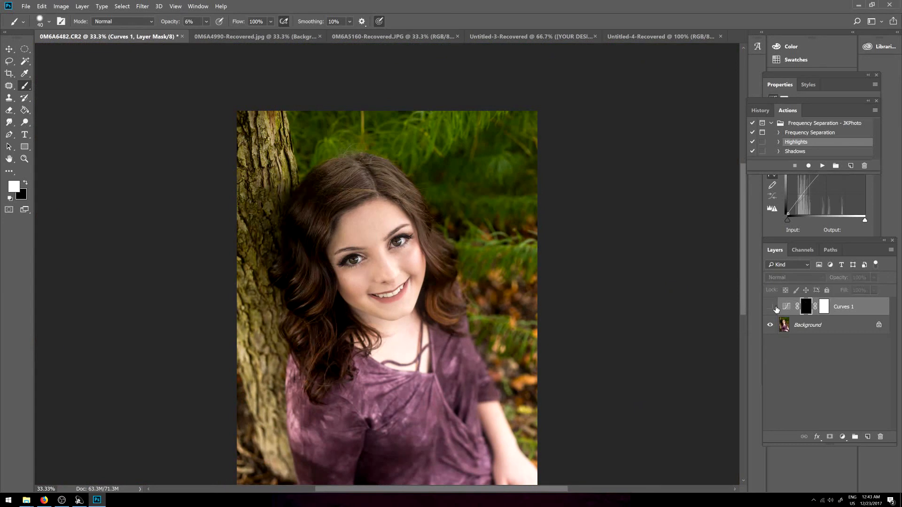
pyautogui.click(771, 307)
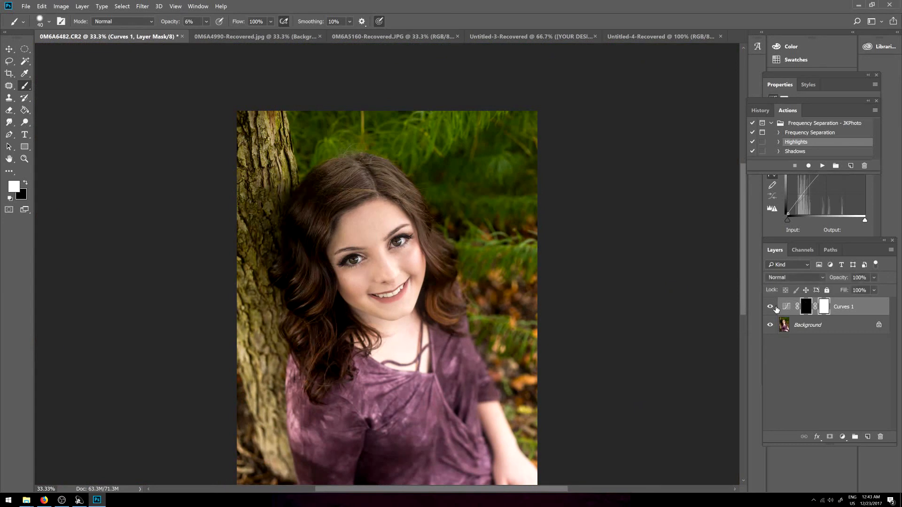
pyautogui.hotkey('ctrl', '-')
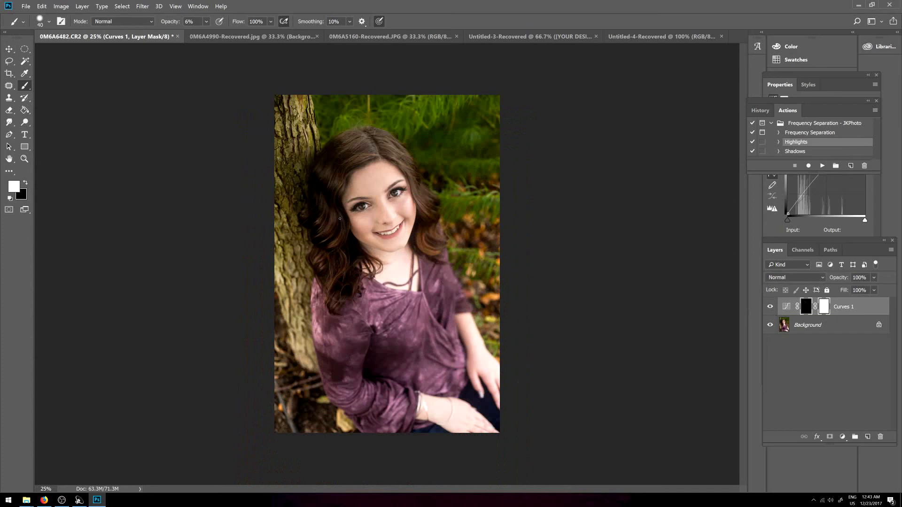
# Step: Set the brush opacity to 10% and paint further white strokes on the Curves 1 layer mask over the subject
pyautogui.hotkey('ctrl', '+')
pyautogui.hotkey('ctrl', '+')
pyautogui.hotkey('ctrl', '+')
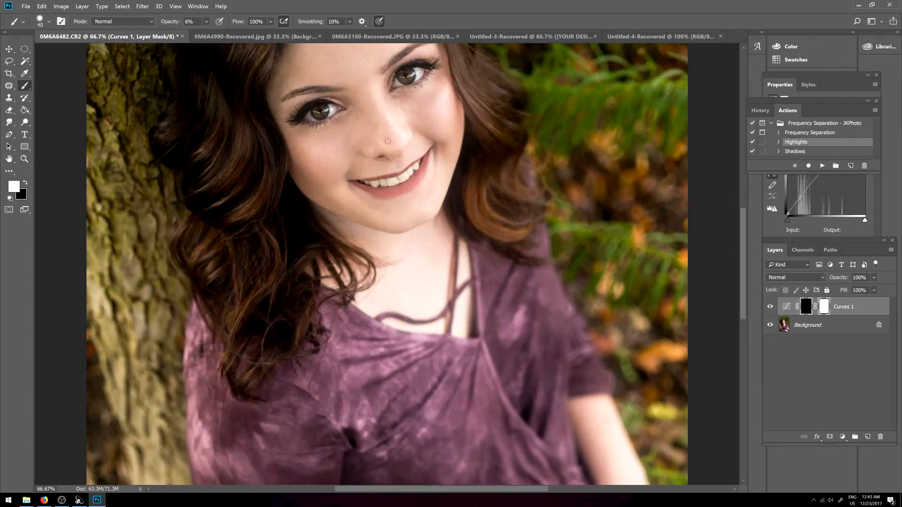
pyautogui.click(206, 21)
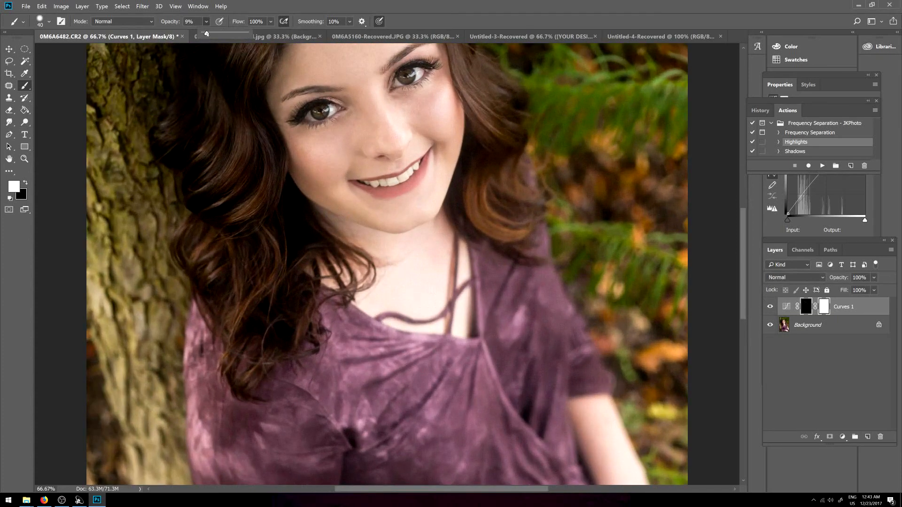
pyautogui.click(299, 141)
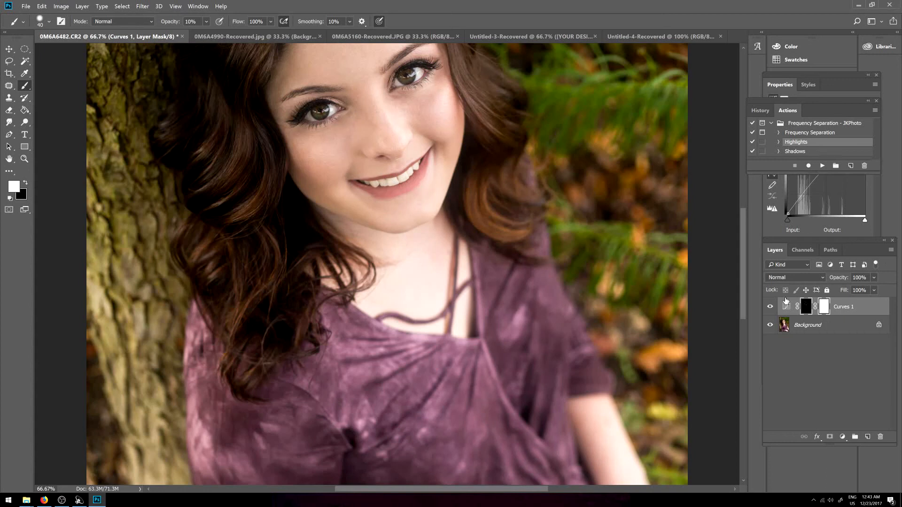
# Step: Toggle the Curves 1 layer's visibility to check the strengthened effect, and review the full portrait
pyautogui.click(771, 307)
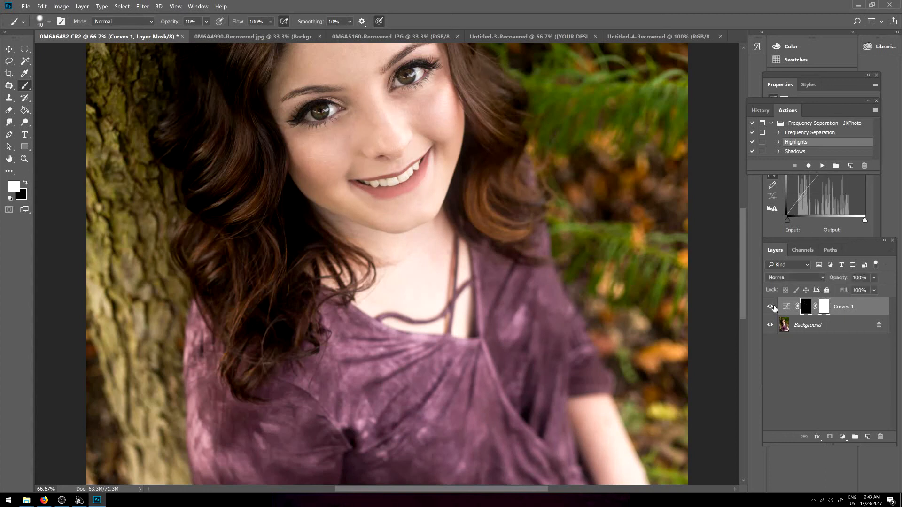
pyautogui.hotkey('ctrl', '-')
pyautogui.hotkey('ctrl', '-')
pyautogui.hotkey('ctrl', '-')
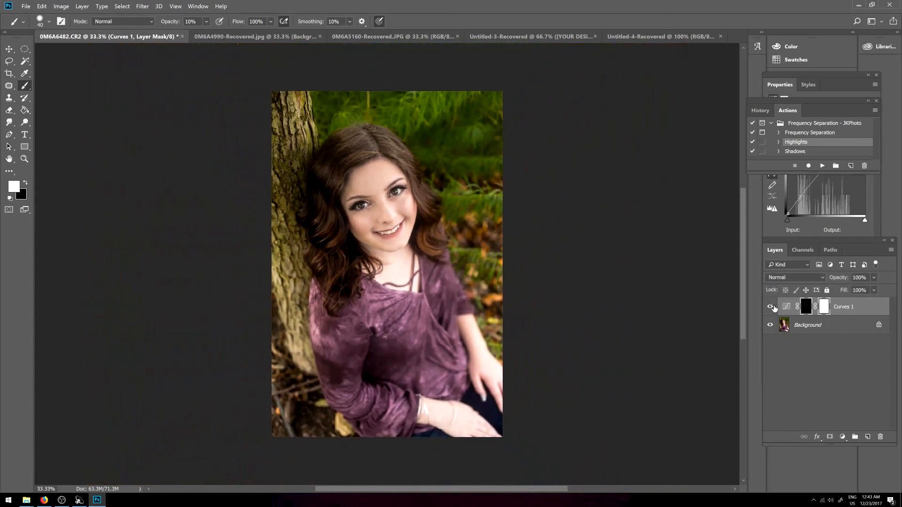